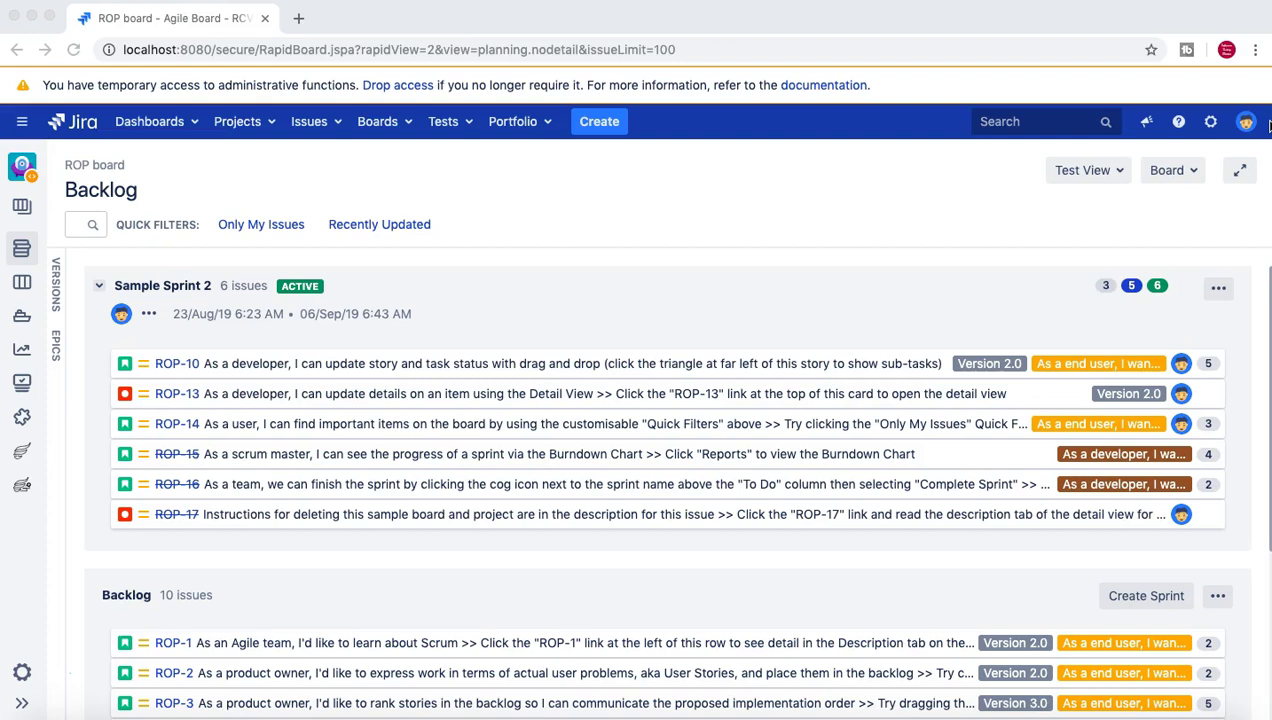
- Focus the browser window showing the ROP board backlog with Sample Sprint 2
{"action": "left_click", "coordinate": [844, 122]}
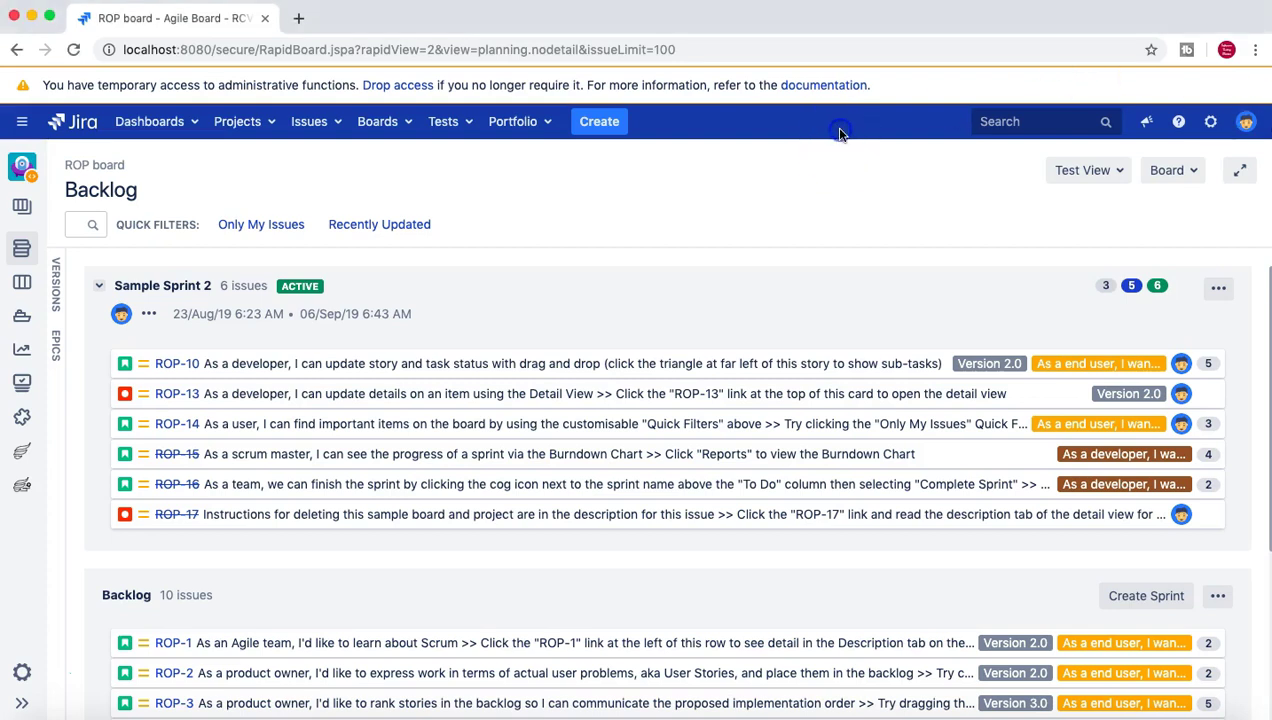
- Go to the Issues pages of Jira administration from the cog menu
{"action": "left_click", "coordinate": [1210, 122]}
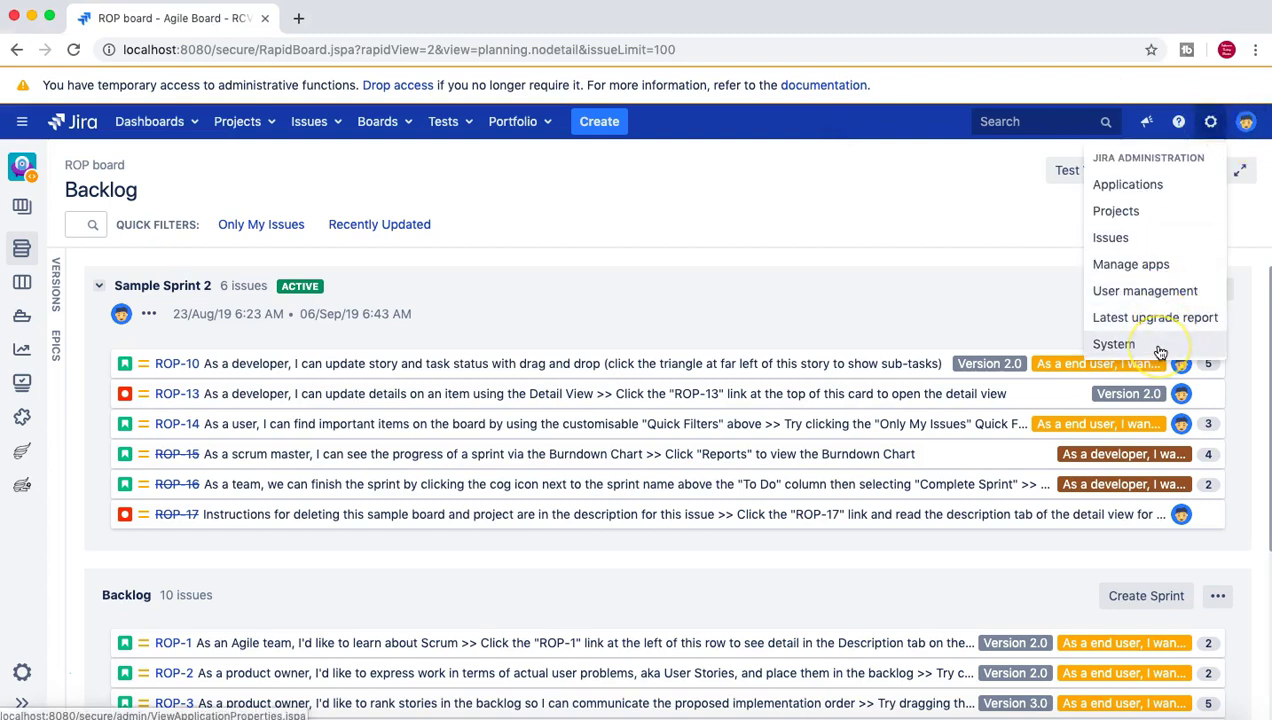
{"action": "left_click", "coordinate": [1212, 124]}
{"action": "left_click", "coordinate": [1212, 128]}
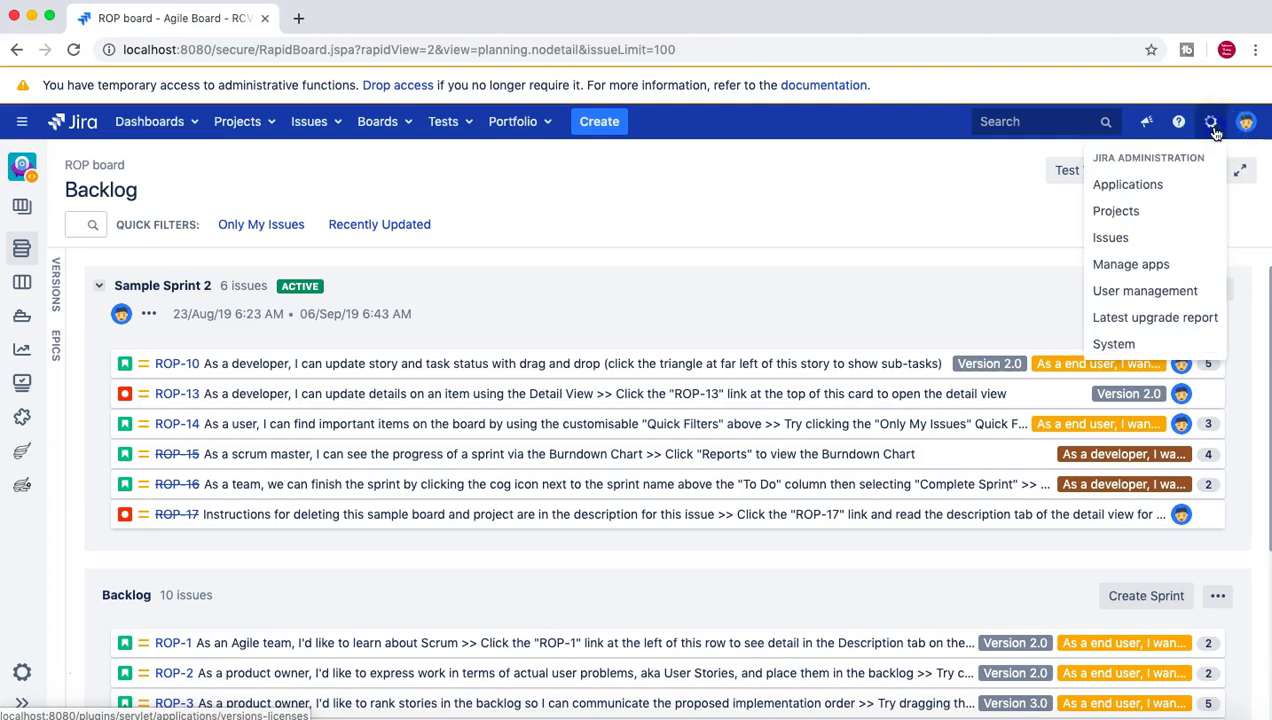
{"action": "left_click", "coordinate": [1158, 243]}
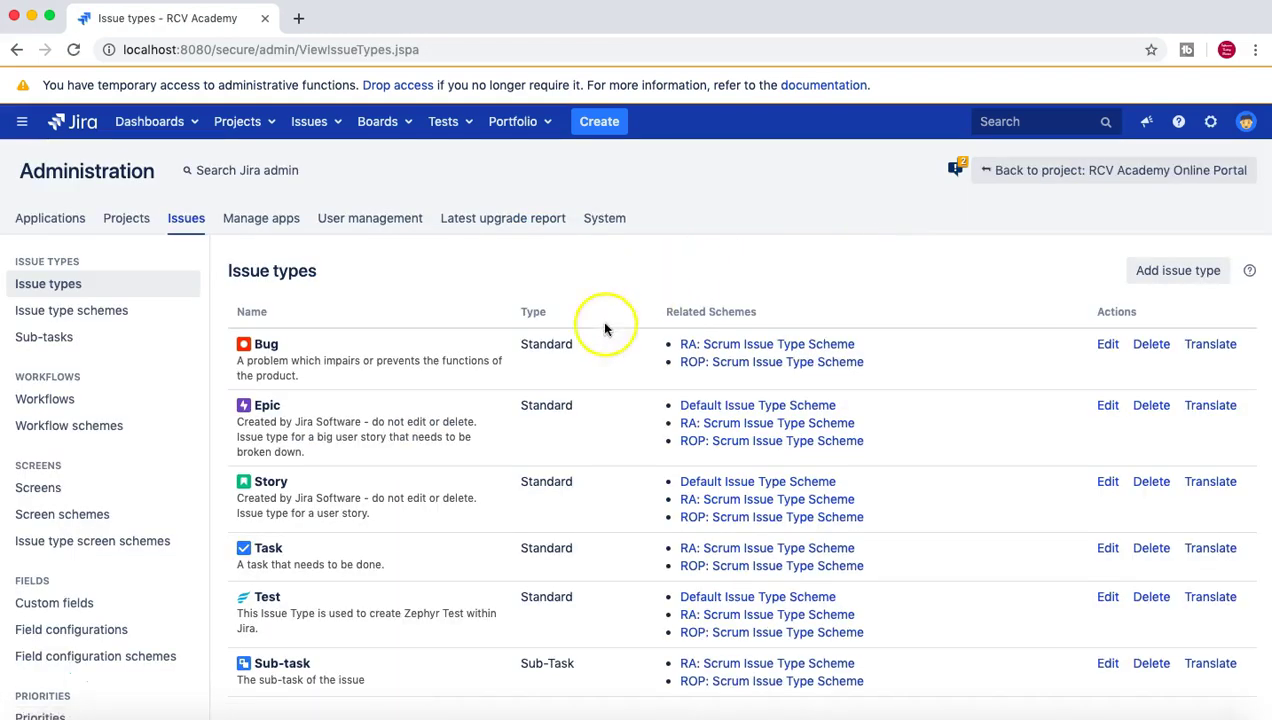
- Scroll the Issue types page and go to Permission schemes in the sidebar
{"action": "scroll", "coordinate": [471, 494], "scroll_direction": "down", "scroll_amount": 8}
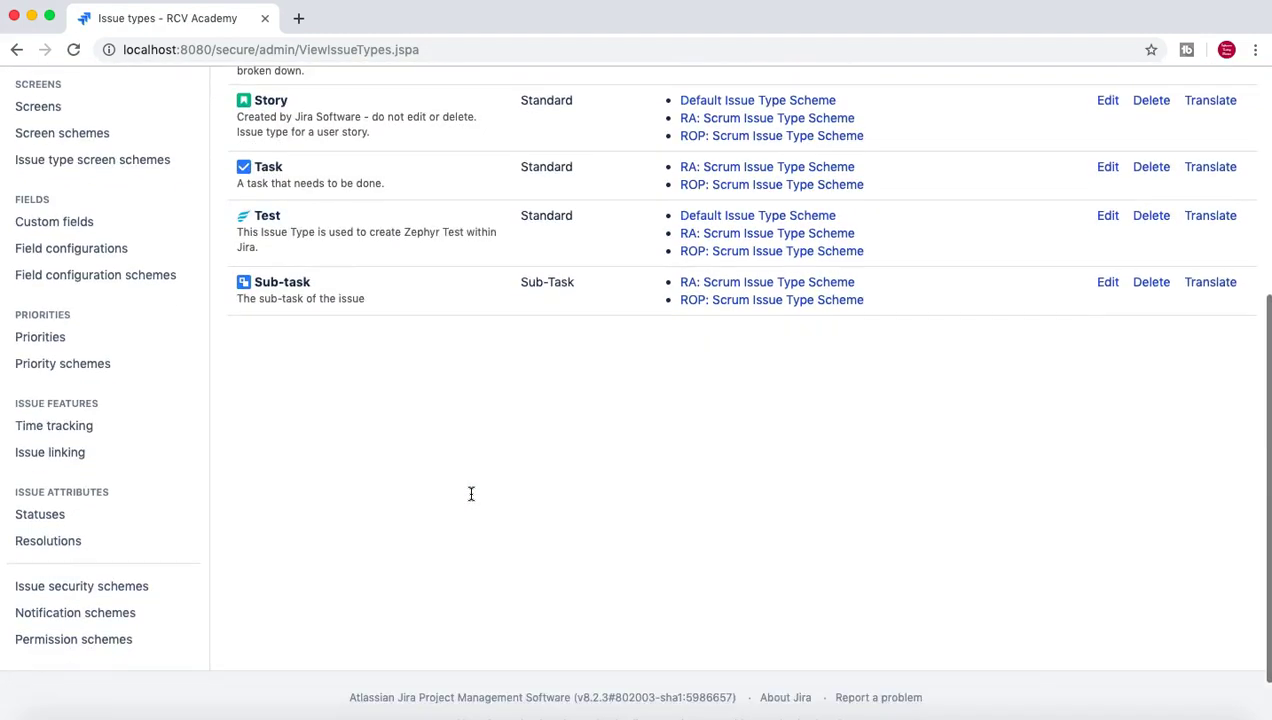
{"action": "scroll", "coordinate": [471, 494], "scroll_direction": "up", "scroll_amount": 5}
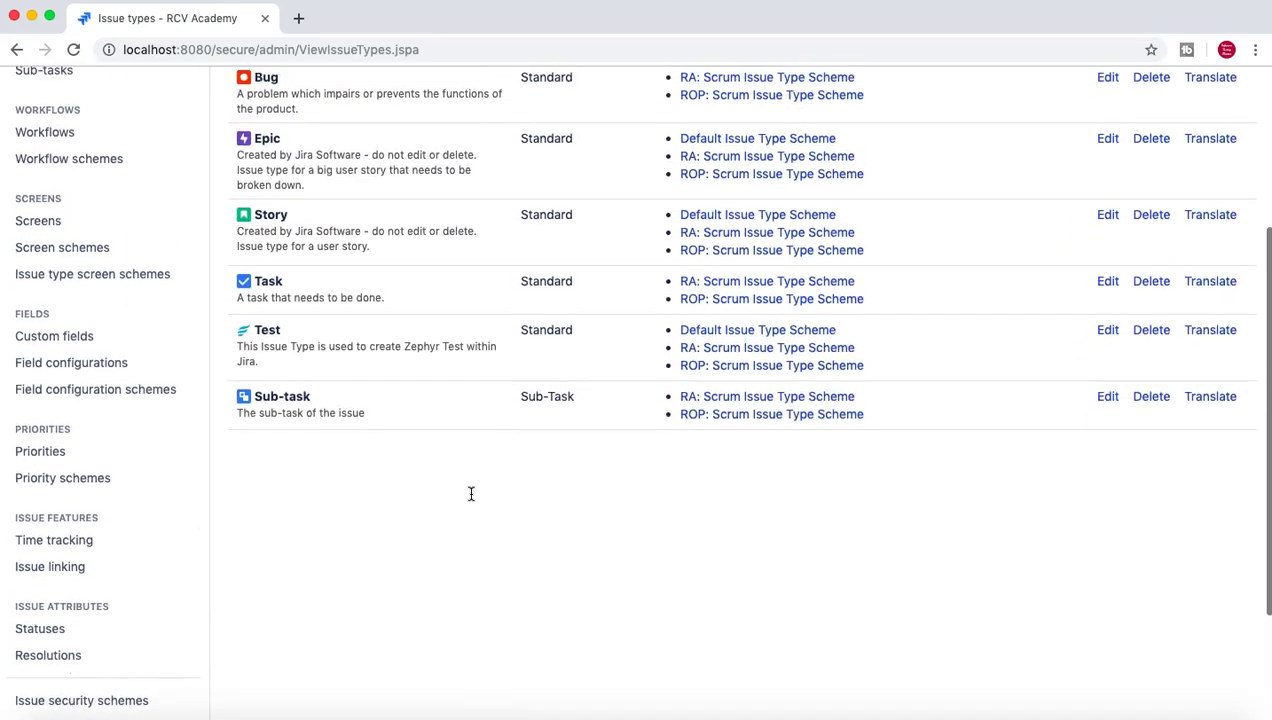
{"action": "scroll", "coordinate": [471, 494], "scroll_direction": "down", "scroll_amount": 4}
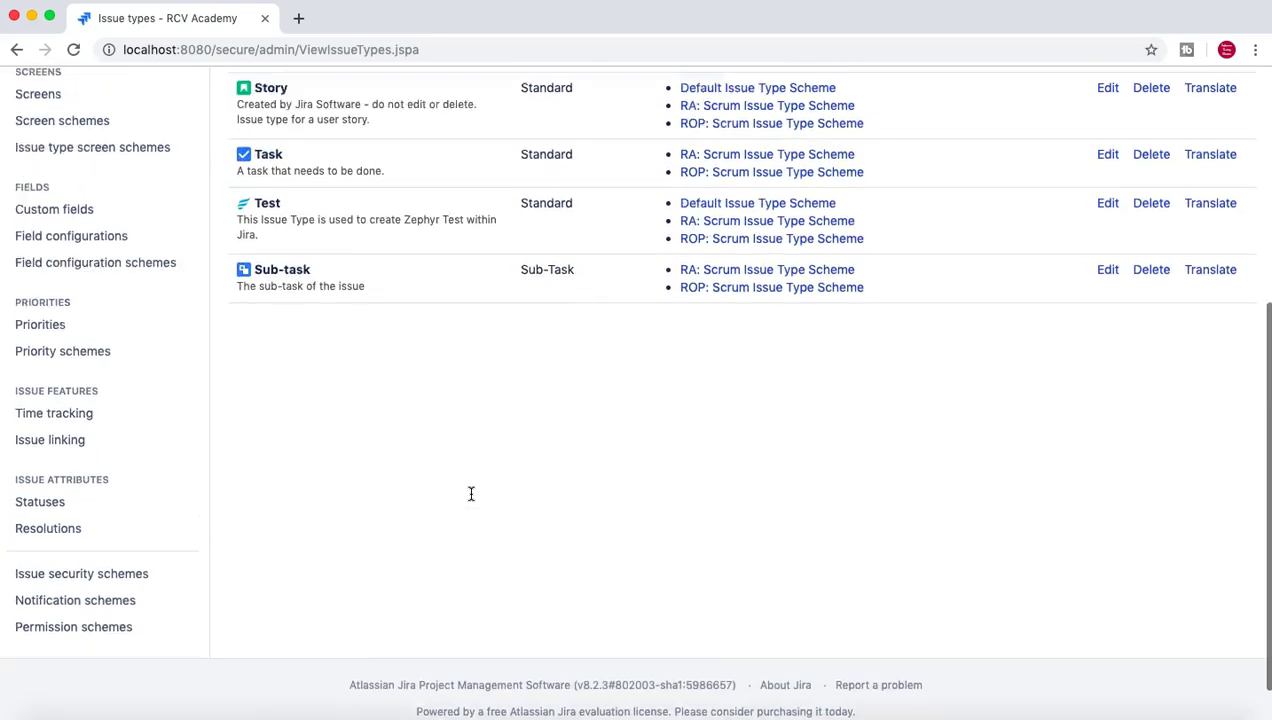
{"action": "scroll", "coordinate": [471, 494], "scroll_direction": "up", "scroll_amount": 2}
{"action": "scroll", "coordinate": [471, 494], "scroll_direction": "down", "scroll_amount": 3}
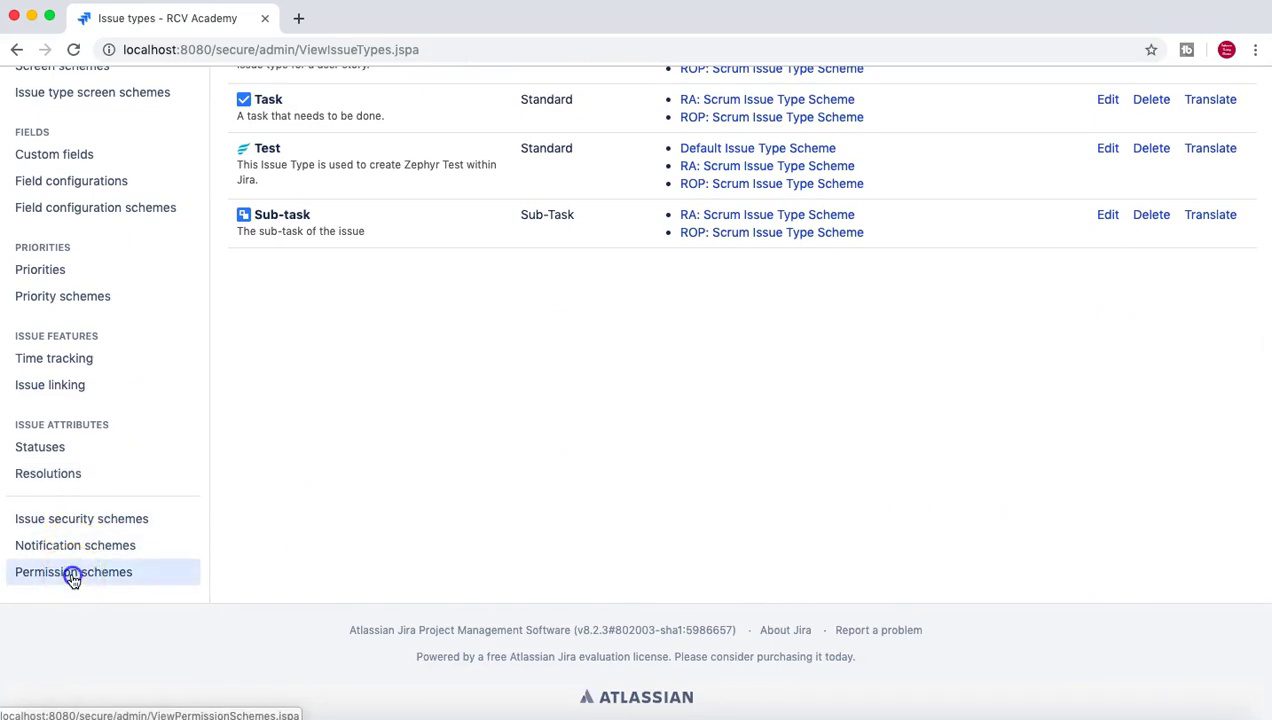
{"action": "left_click", "coordinate": [72, 576]}
- Open the Default software scheme's permissions from the Permission schemes list
{"action": "scroll", "coordinate": [448, 627], "scroll_direction": "down", "scroll_amount": 1}
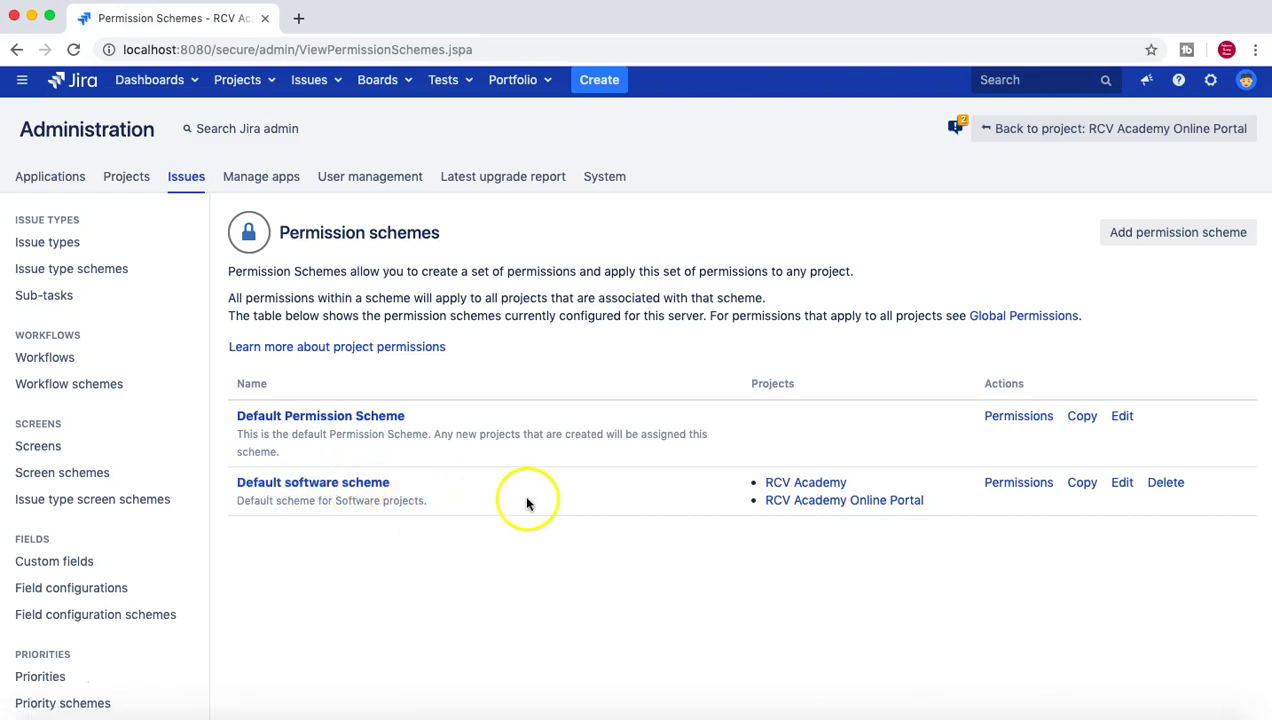
{"action": "left_click", "coordinate": [360, 485]}
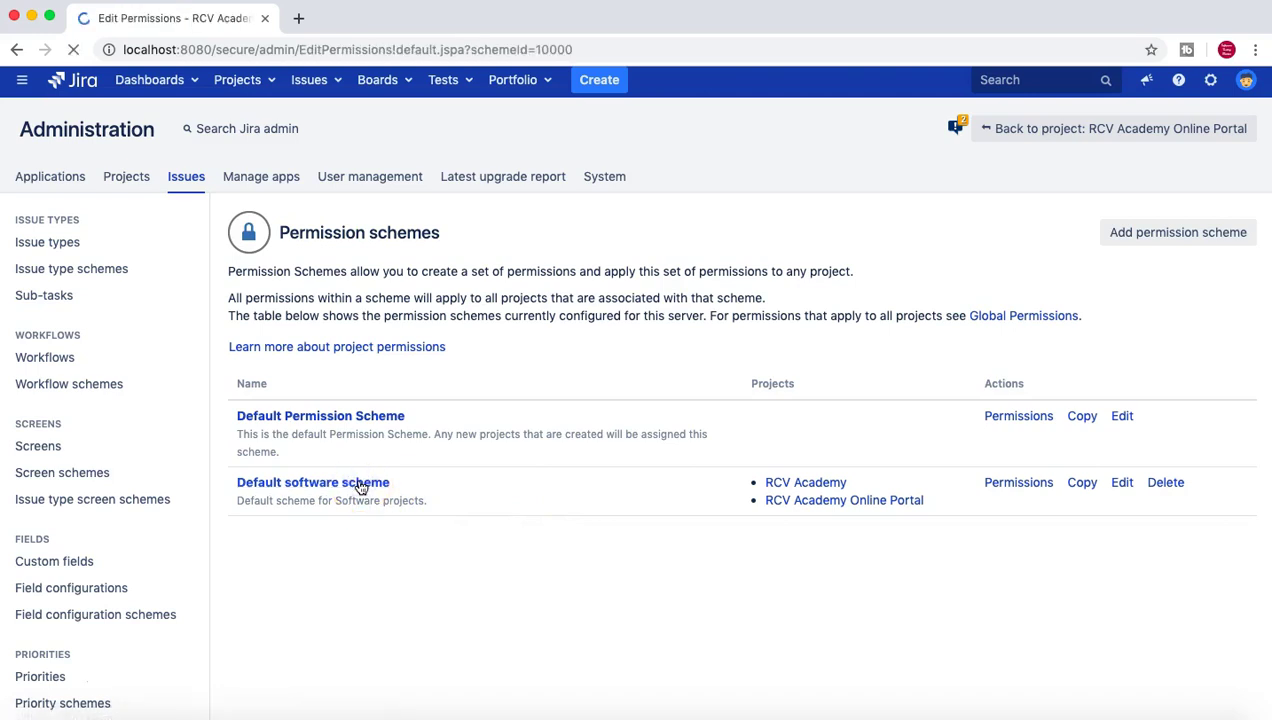
{"action": "scroll", "coordinate": [553, 482], "scroll_direction": "down", "scroll_amount": 1}
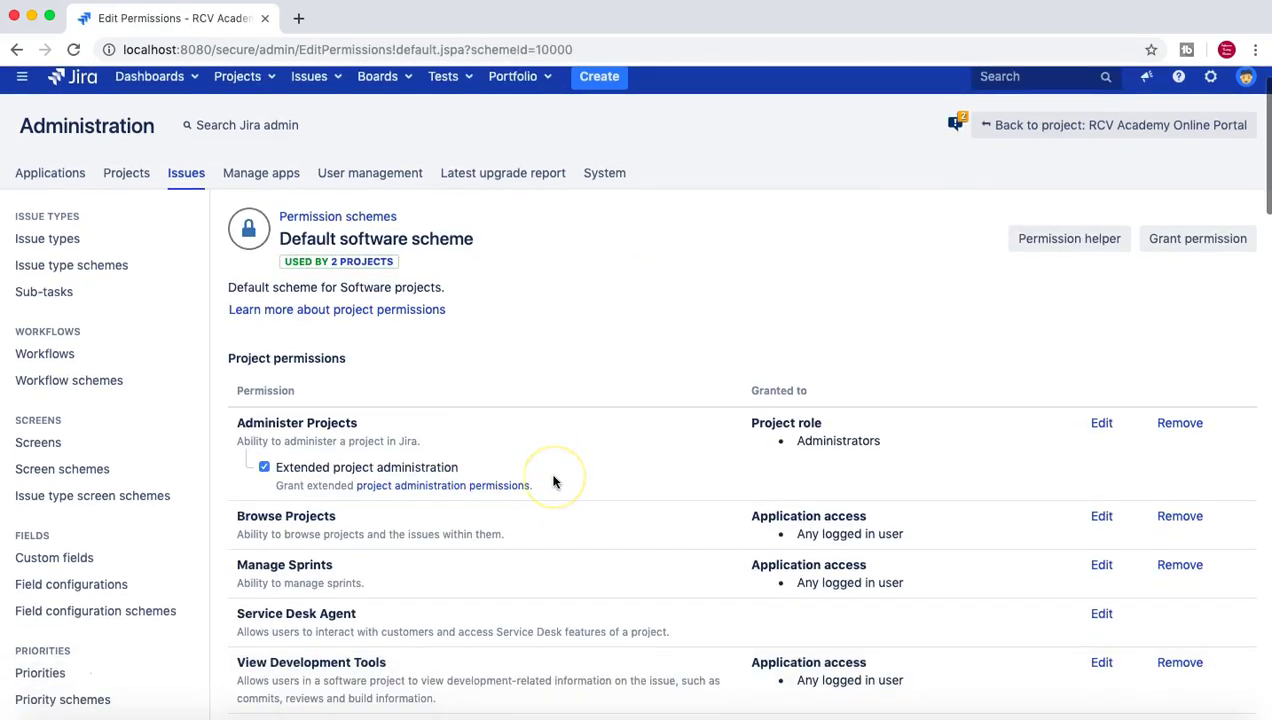
{"action": "scroll", "coordinate": [553, 482], "scroll_direction": "down", "scroll_amount": 1}
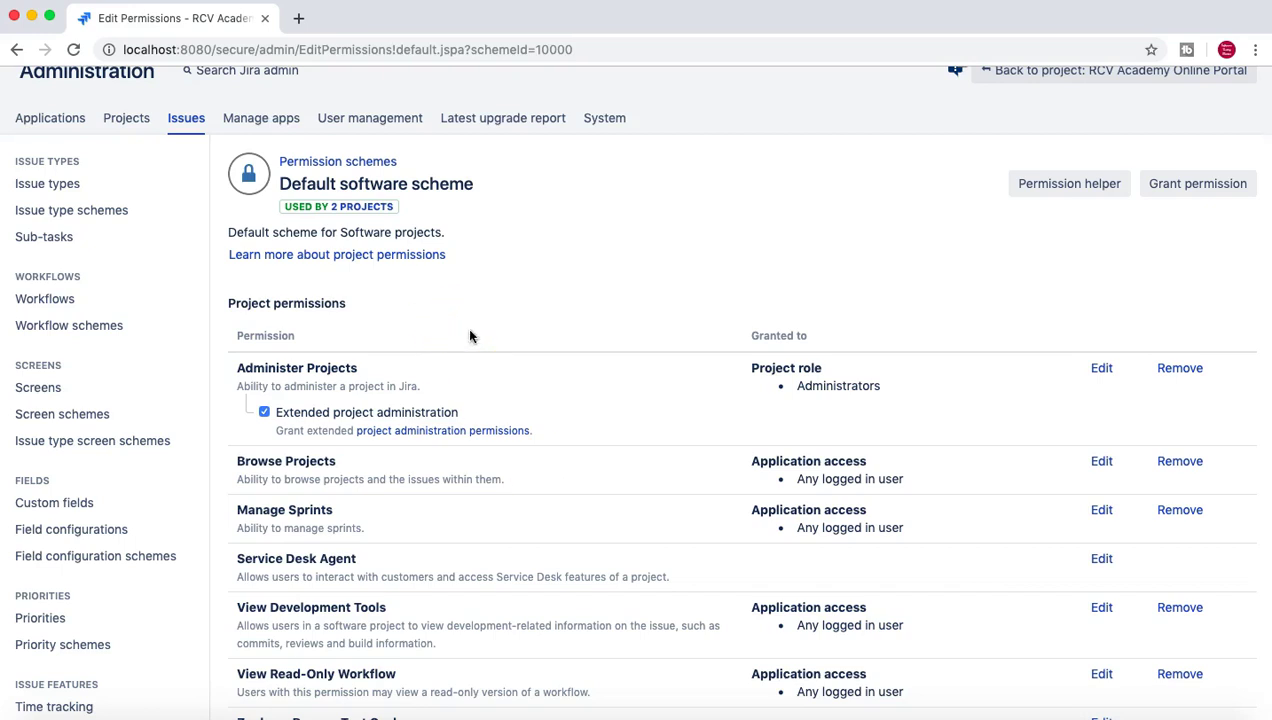
{"action": "scroll", "coordinate": [468, 332], "scroll_direction": "down", "scroll_amount": 1}
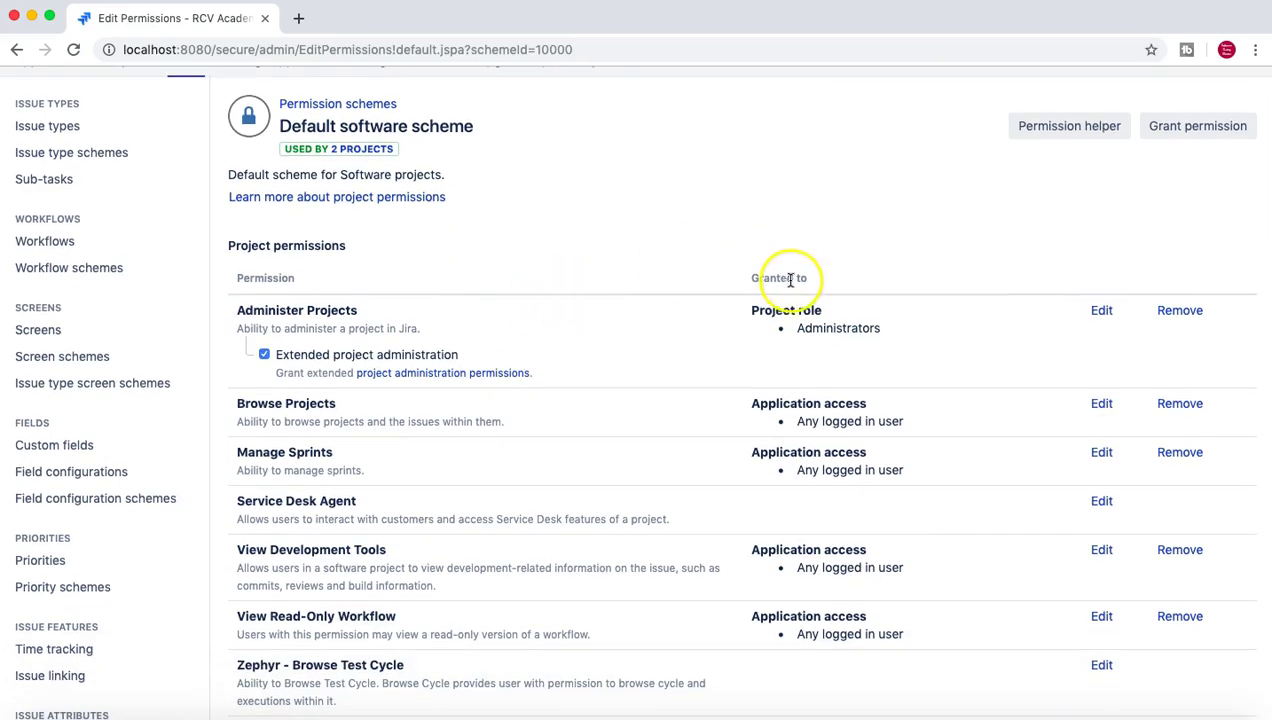
{"action": "left_click_drag", "start_coordinate": [750, 278], "coordinate": [811, 283]}
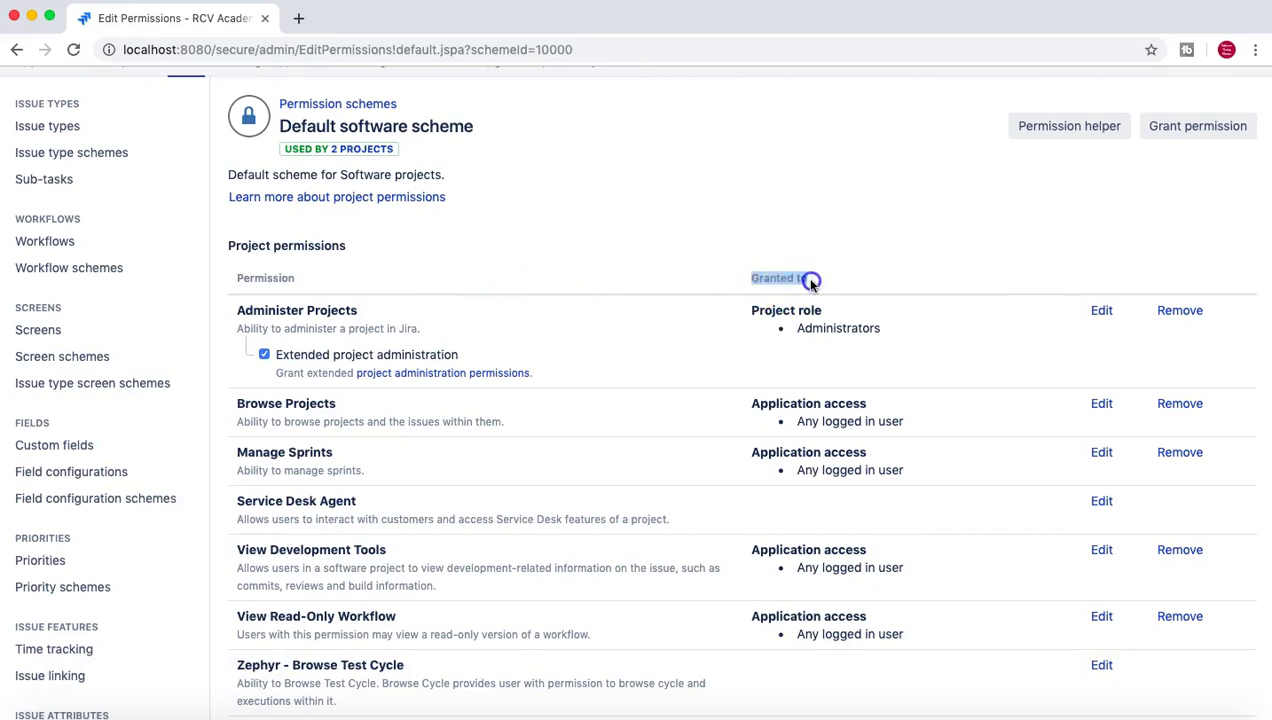
{"action": "left_click", "coordinate": [761, 312]}
{"action": "left_click_drag", "start_coordinate": [748, 311], "coordinate": [872, 329]}
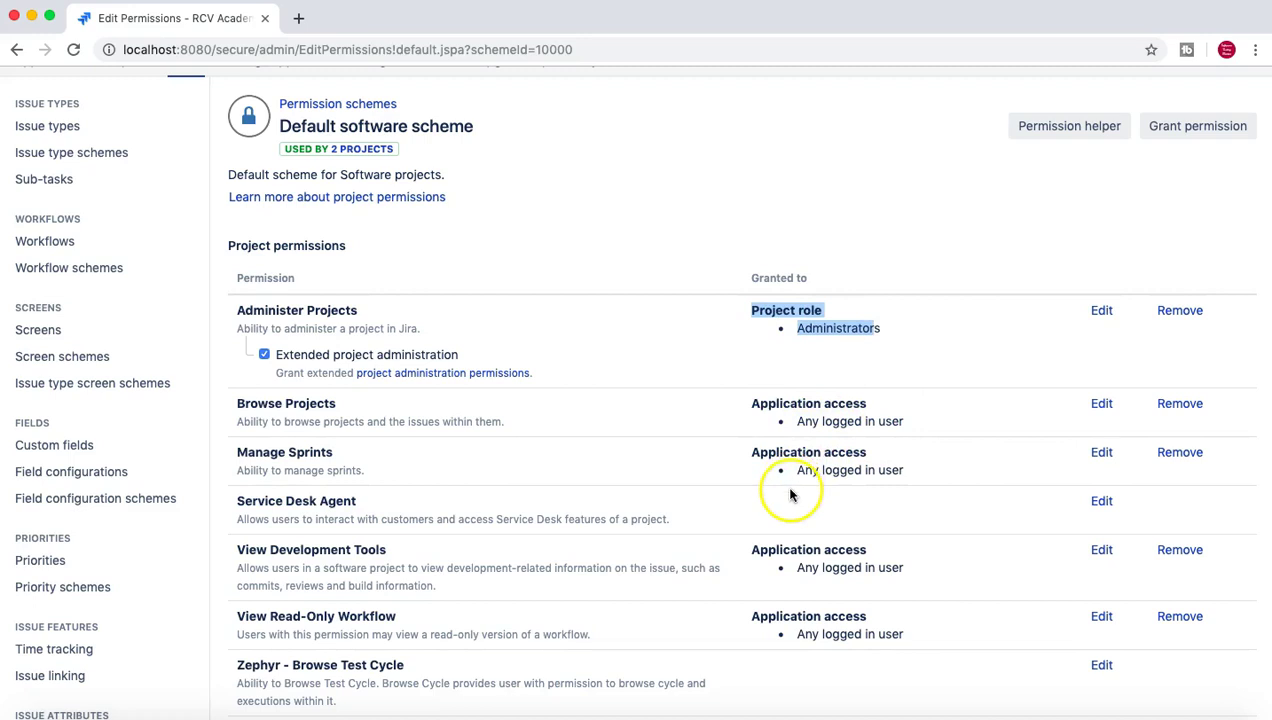
{"action": "scroll", "coordinate": [790, 495], "scroll_direction": "down", "scroll_amount": 1}
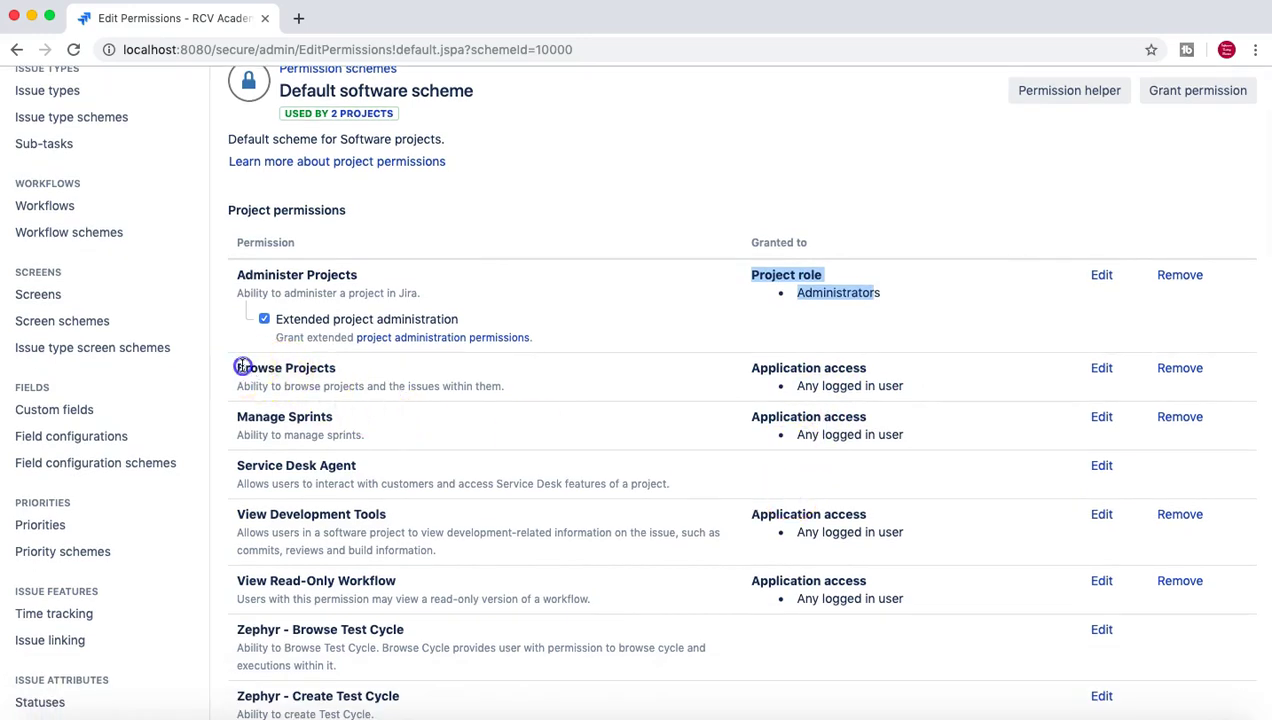
{"action": "left_click_drag", "start_coordinate": [242, 367], "coordinate": [250, 377]}
{"action": "left_click", "coordinate": [290, 420]}
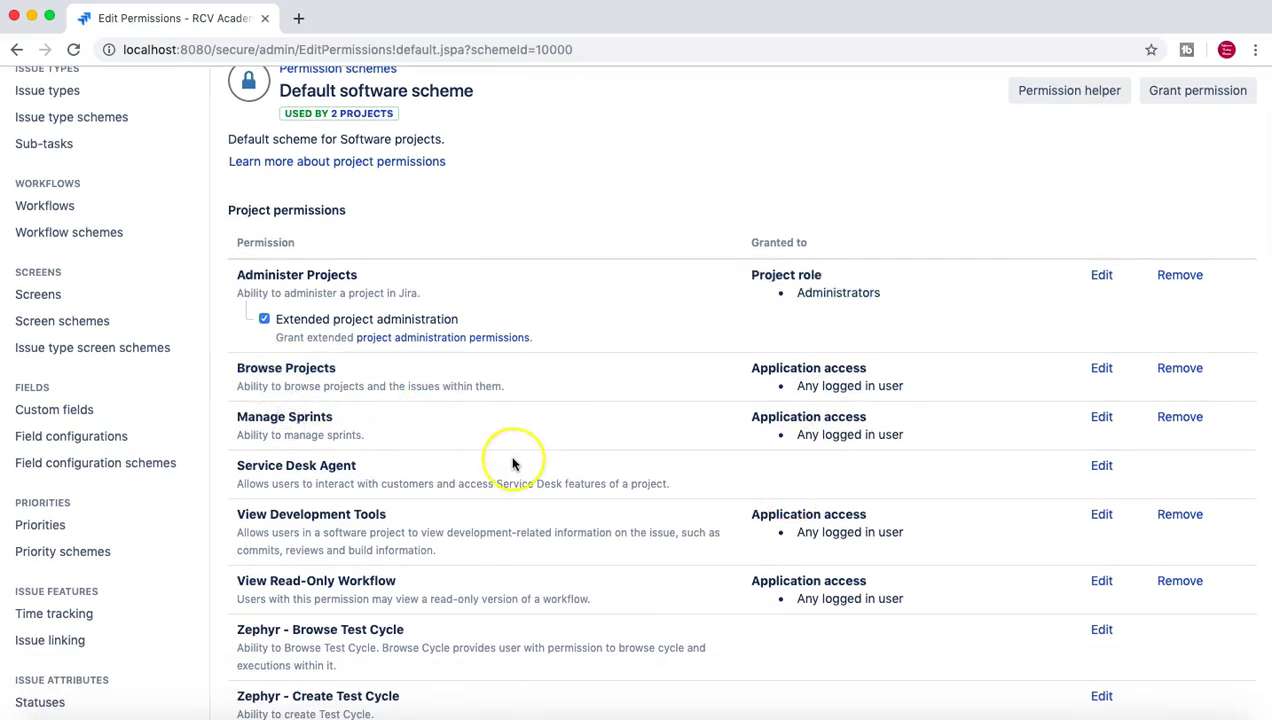
{"action": "scroll", "coordinate": [512, 463], "scroll_direction": "down", "scroll_amount": 3}
{"action": "scroll", "coordinate": [512, 463], "scroll_direction": "up", "scroll_amount": 5}
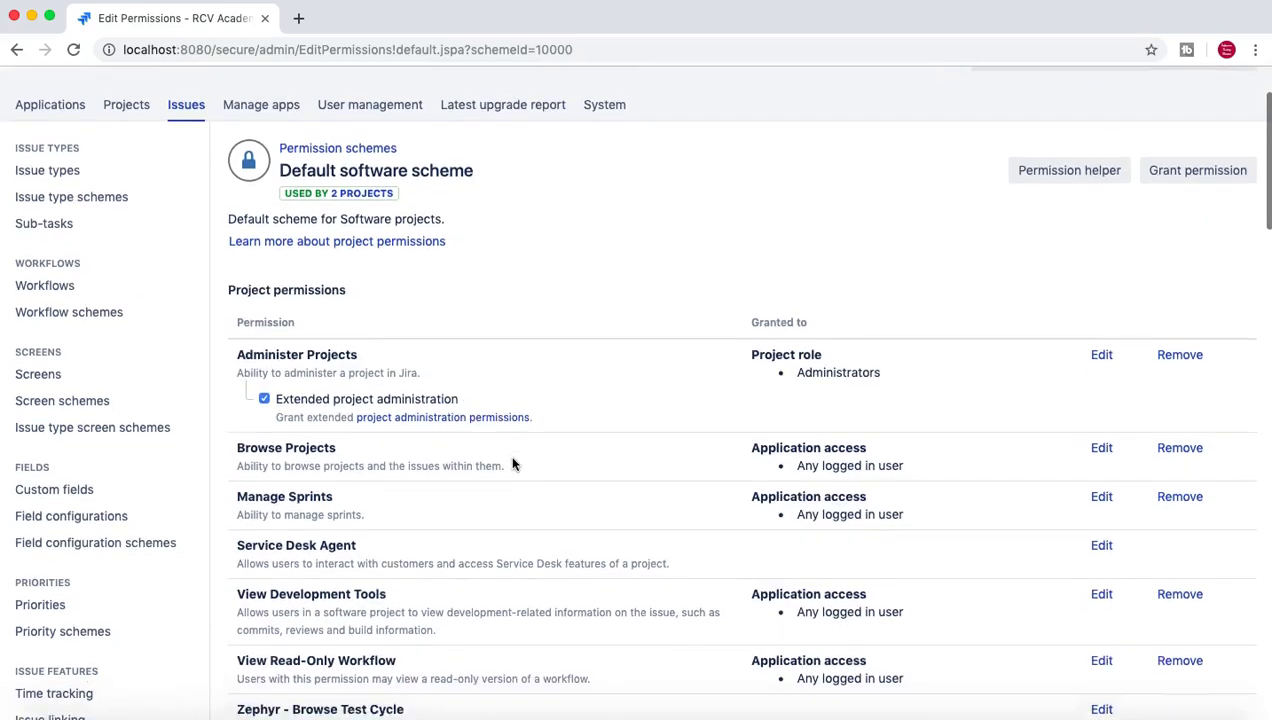
{"action": "scroll", "coordinate": [512, 463], "scroll_direction": "down", "scroll_amount": 2}
{"action": "scroll", "coordinate": [512, 463], "scroll_direction": "down", "scroll_amount": 10}
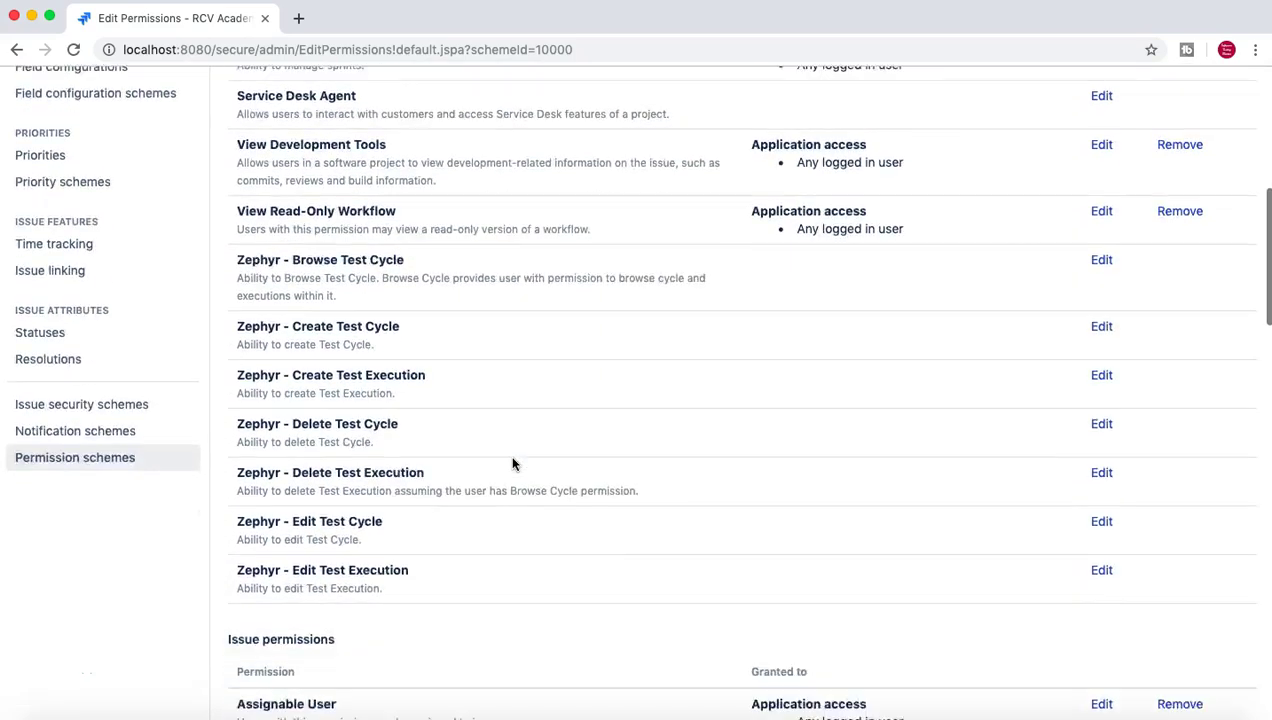
{"action": "scroll", "coordinate": [512, 463], "scroll_direction": "down", "scroll_amount": 10}
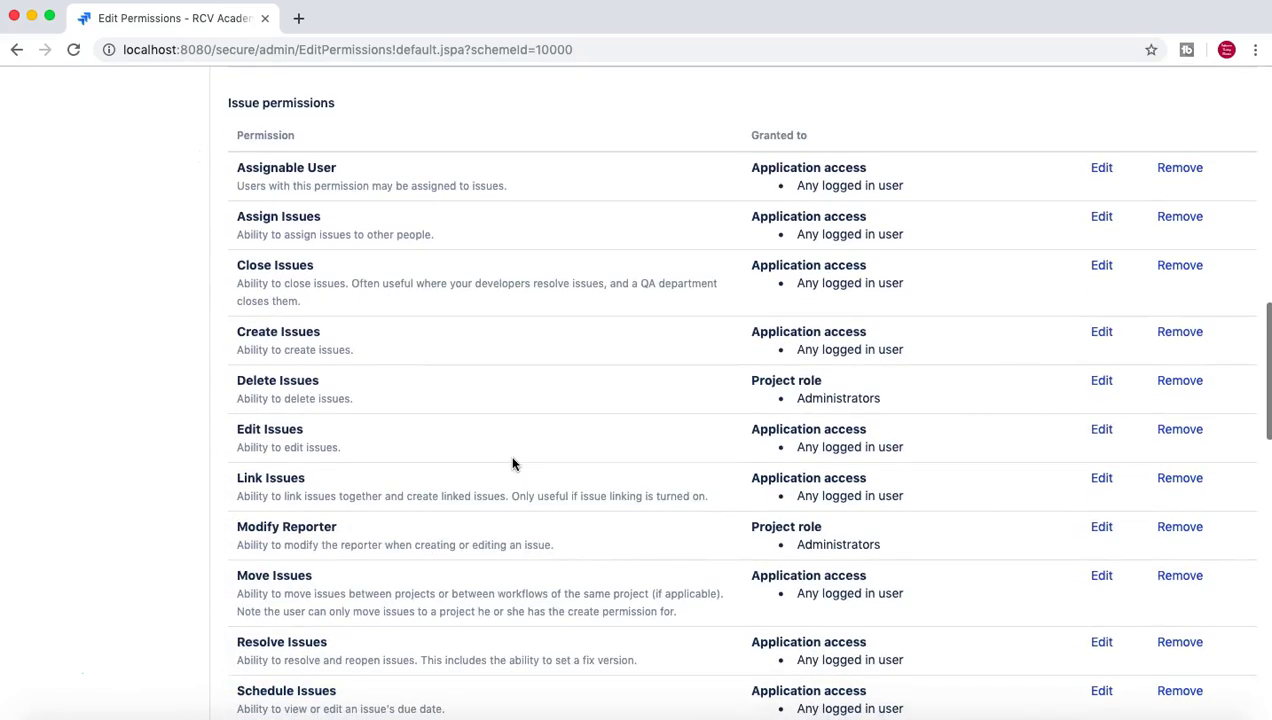
{"action": "scroll", "coordinate": [512, 463], "scroll_direction": "down", "scroll_amount": 1}
{"action": "scroll", "coordinate": [512, 463], "scroll_direction": "up", "scroll_amount": 3}
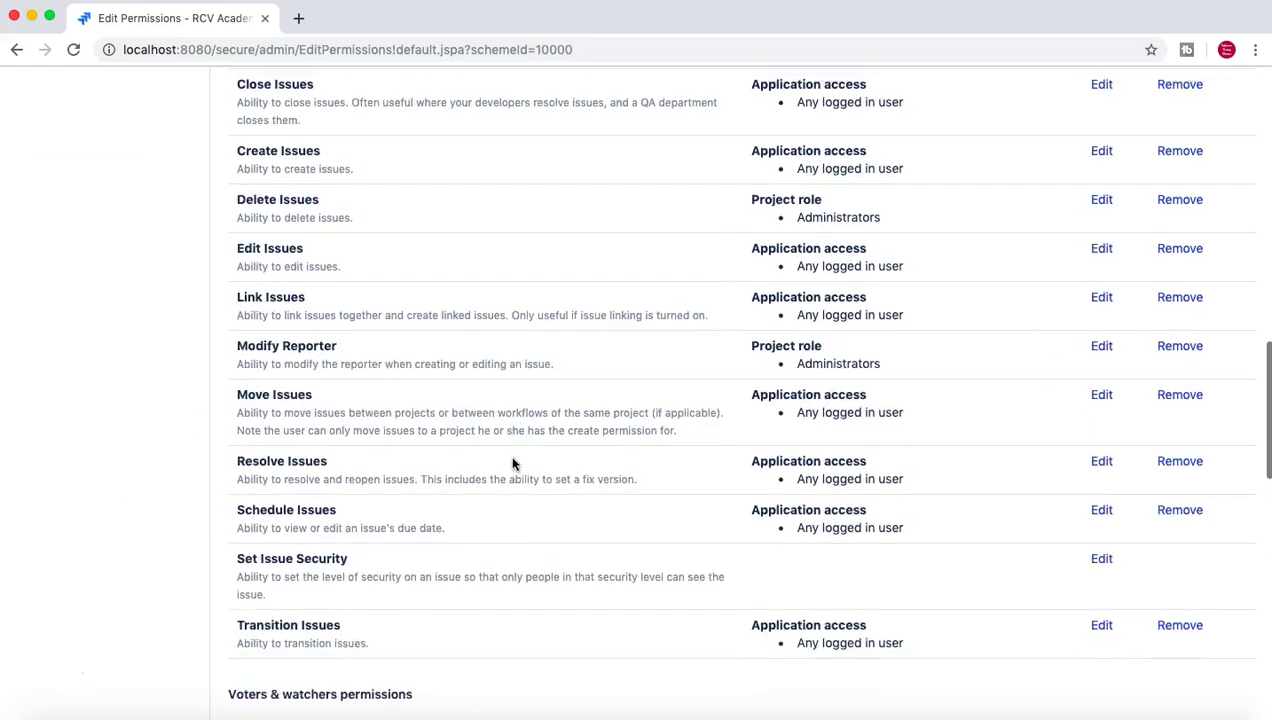
{"action": "scroll", "coordinate": [512, 463], "scroll_direction": "down", "scroll_amount": 6}
{"action": "scroll", "coordinate": [512, 463], "scroll_direction": "down", "scroll_amount": 3}
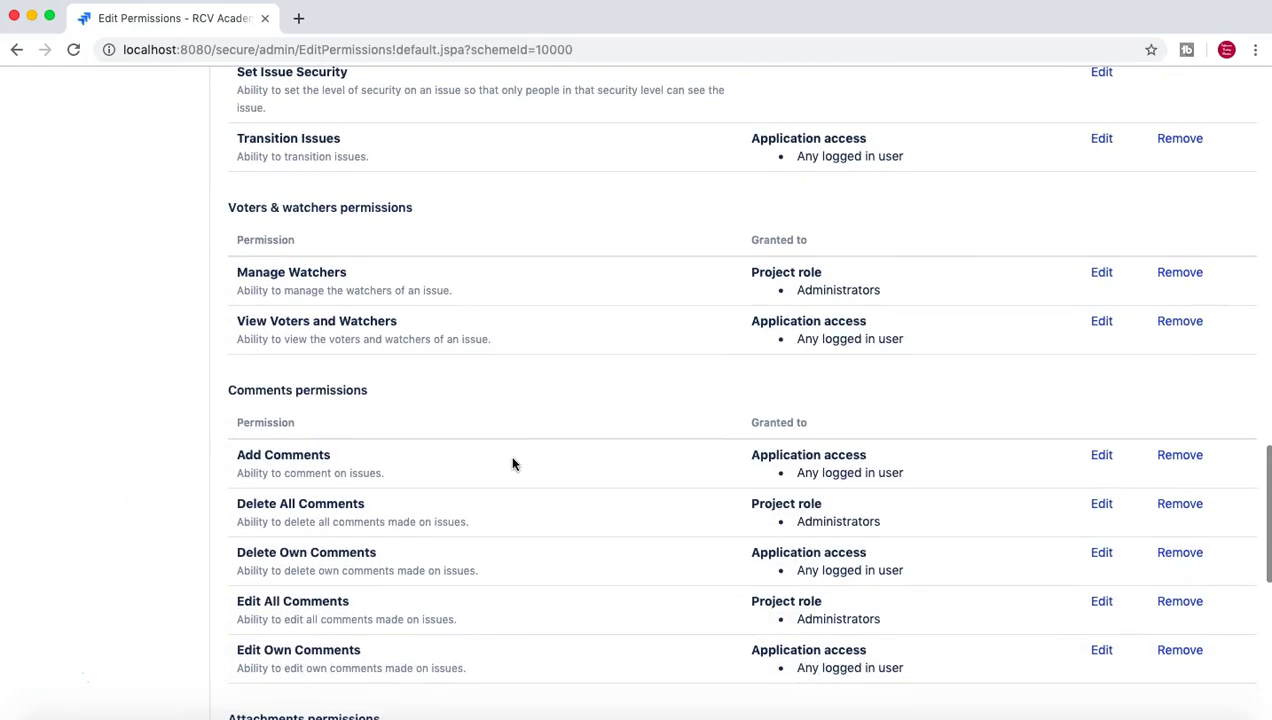
{"action": "scroll", "coordinate": [512, 463], "scroll_direction": "down", "scroll_amount": 1}
{"action": "scroll", "coordinate": [512, 463], "scroll_direction": "down", "scroll_amount": 5}
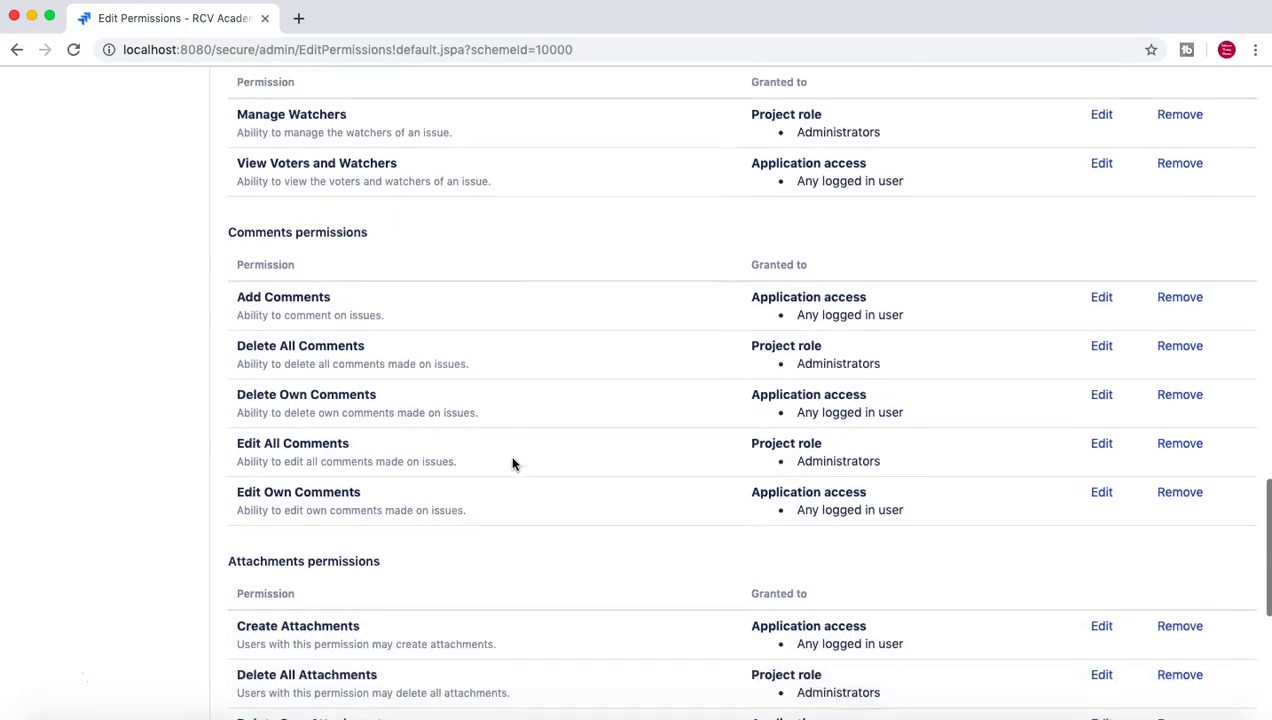
{"action": "scroll", "coordinate": [512, 463], "scroll_direction": "down", "scroll_amount": 6}
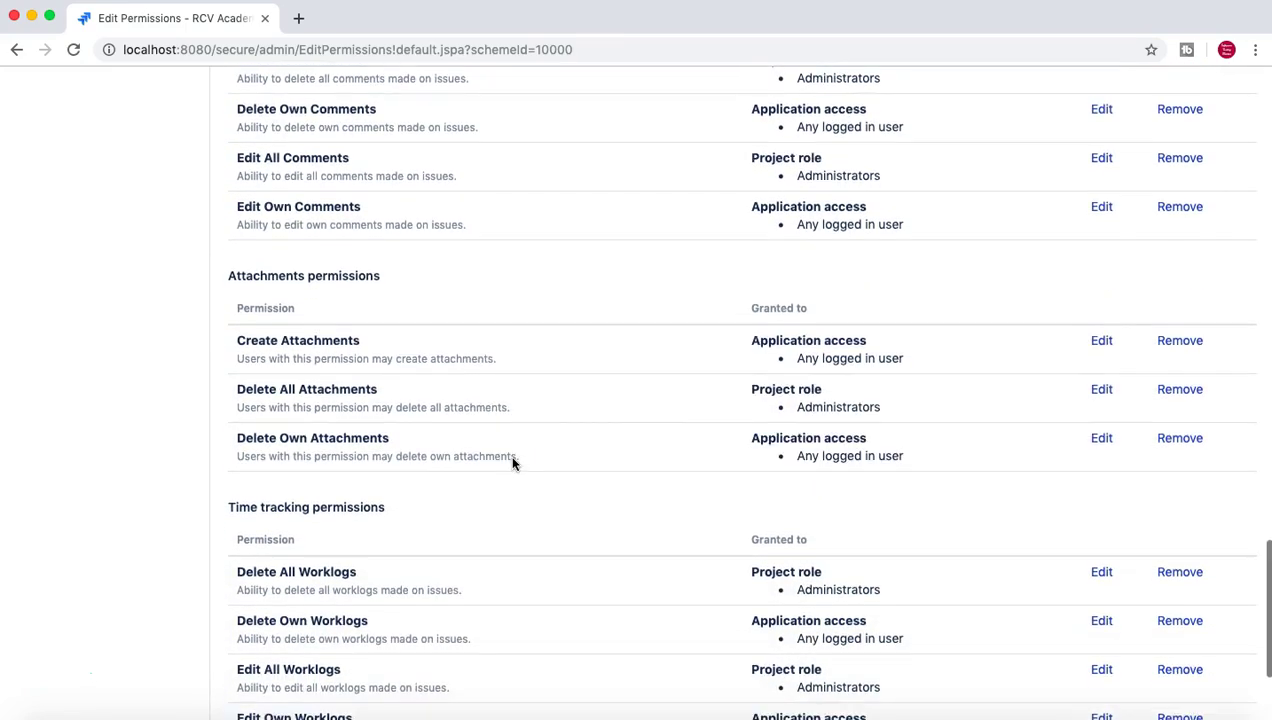
{"action": "scroll", "coordinate": [512, 463], "scroll_direction": "up", "scroll_amount": 20}
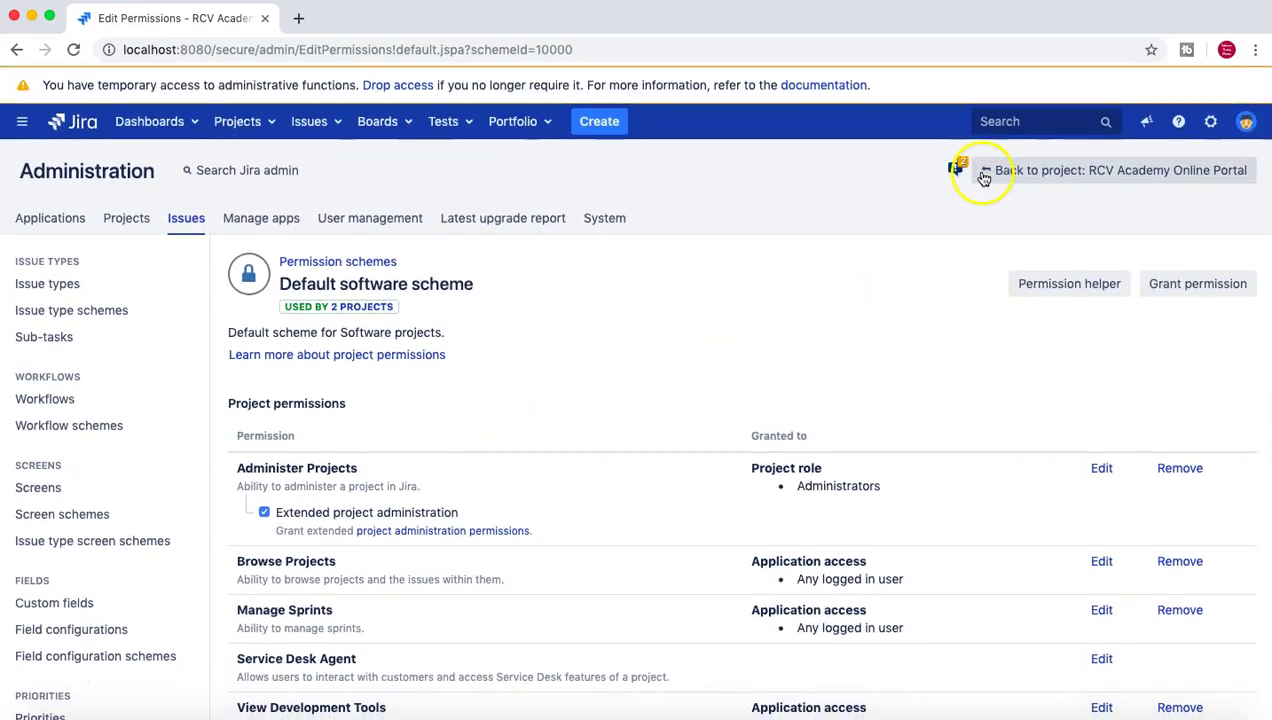
{"action": "scroll", "coordinate": [236, 548], "scroll_direction": "down", "scroll_amount": 10}
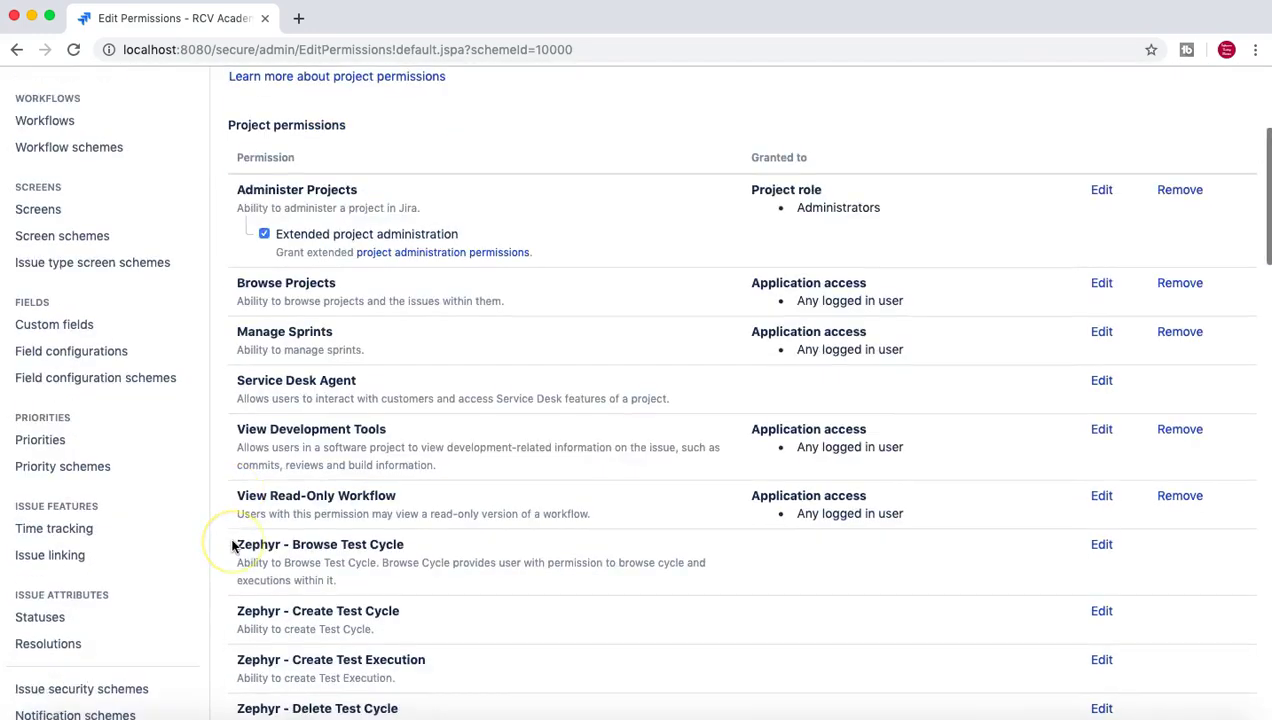
{"action": "scroll", "coordinate": [232, 546], "scroll_direction": "up", "scroll_amount": 10}
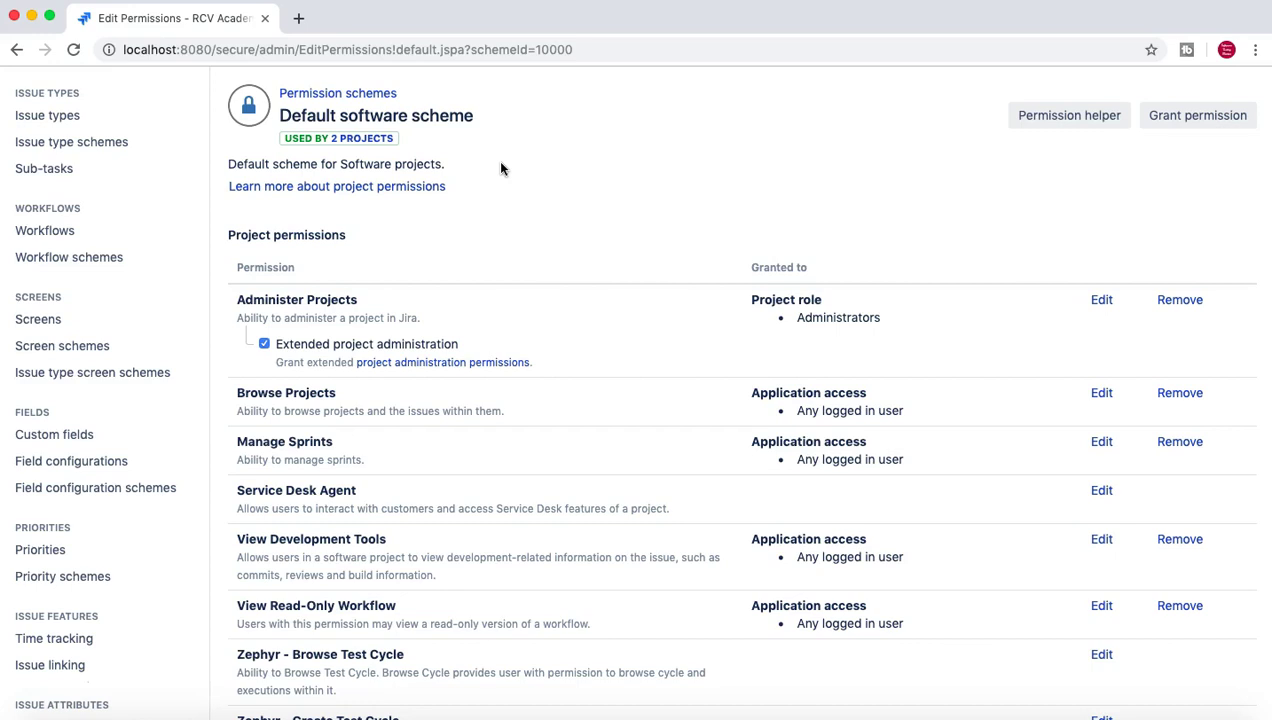
{"action": "scroll", "coordinate": [582, 204], "scroll_direction": "down", "scroll_amount": 1}
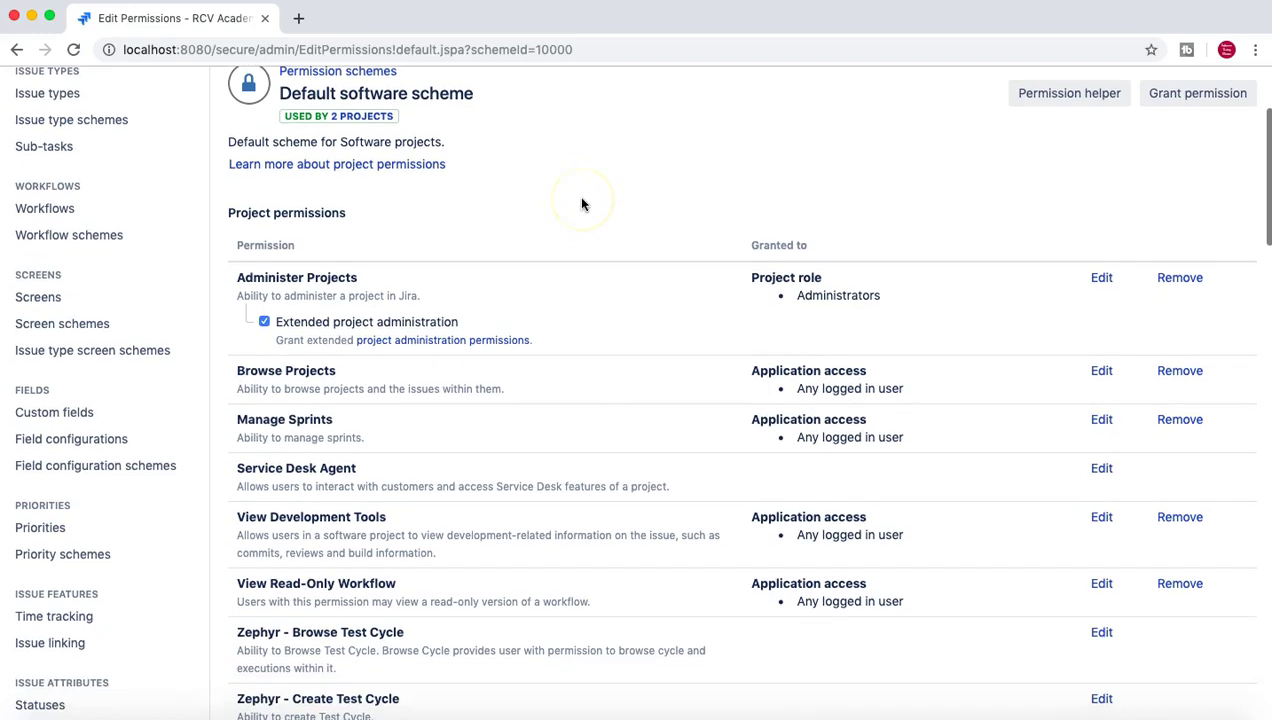
{"action": "scroll", "coordinate": [582, 204], "scroll_direction": "down", "scroll_amount": 10}
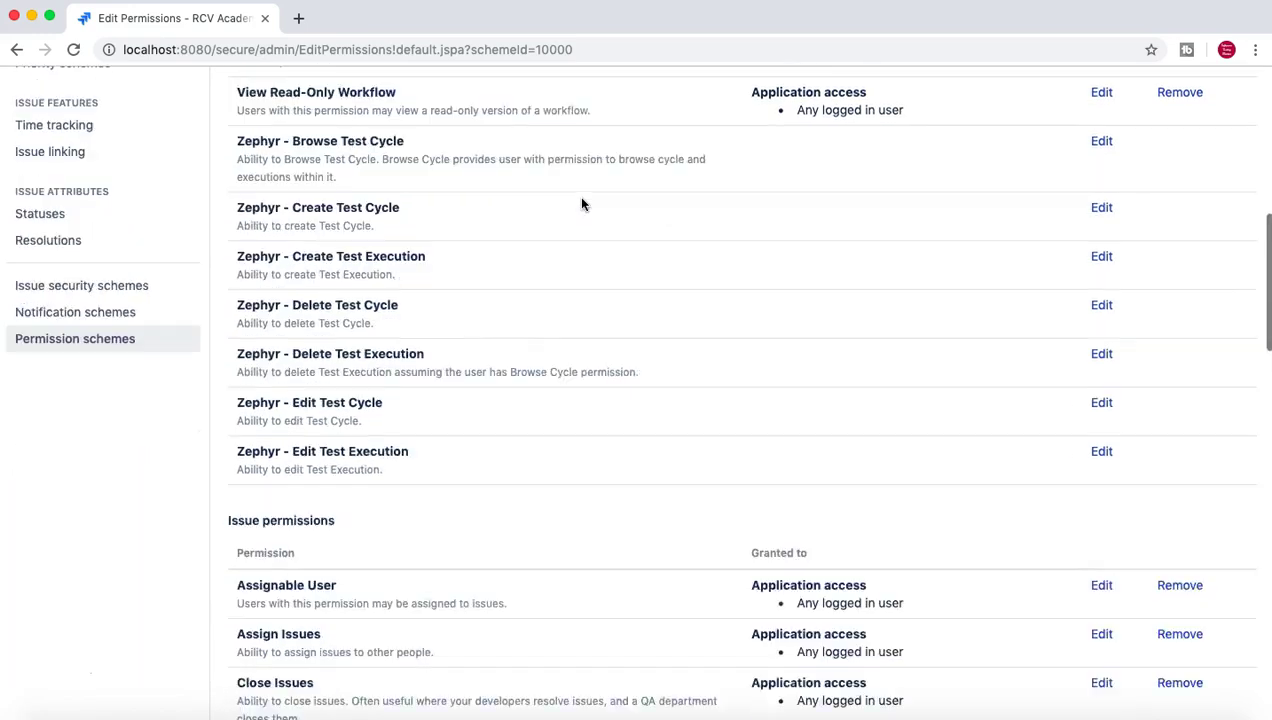
{"action": "scroll", "coordinate": [582, 204], "scroll_direction": "down", "scroll_amount": 3}
{"action": "scroll", "coordinate": [415, 537], "scroll_direction": "down", "scroll_amount": 1}
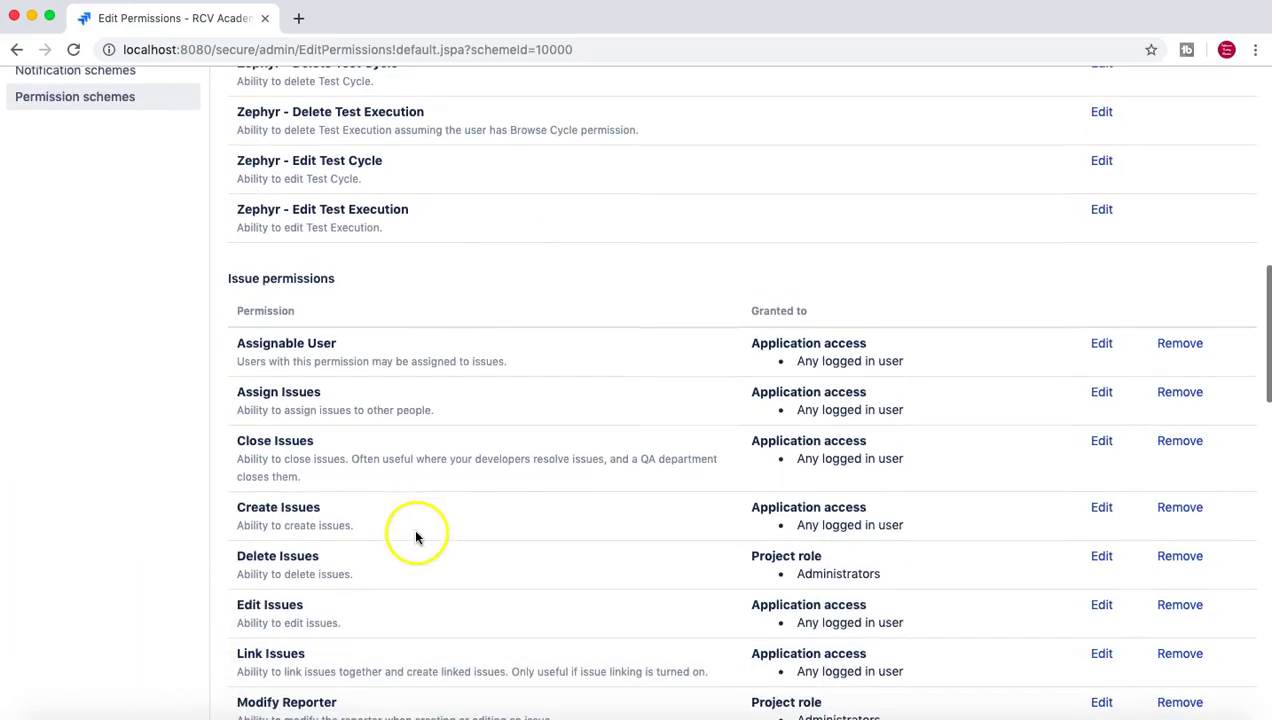
{"action": "left_click_drag", "start_coordinate": [780, 468], "coordinate": [907, 484]}
{"action": "left_click", "coordinate": [800, 460]}
{"action": "scroll", "coordinate": [727, 496], "scroll_direction": "down", "scroll_amount": 1}
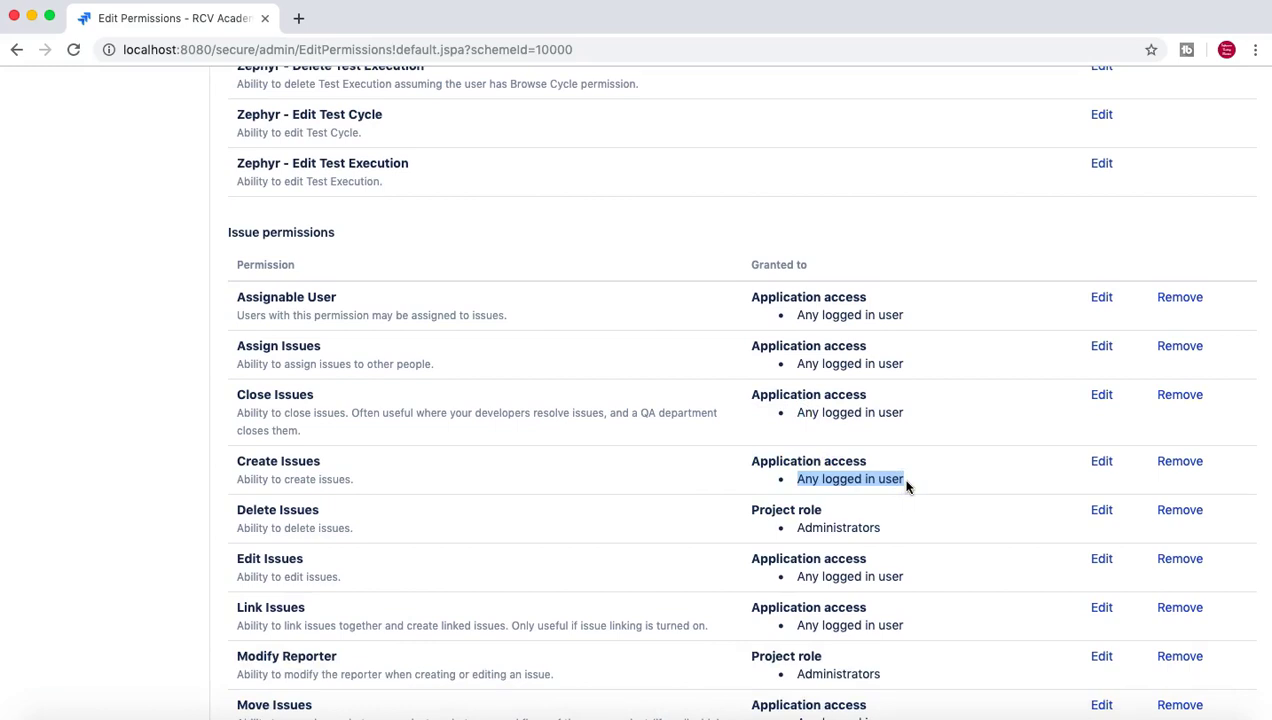
{"action": "left_click_drag", "start_coordinate": [880, 483], "coordinate": [806, 465]}
{"action": "left_click", "coordinate": [830, 505]}
{"action": "left_click", "coordinate": [830, 480]}
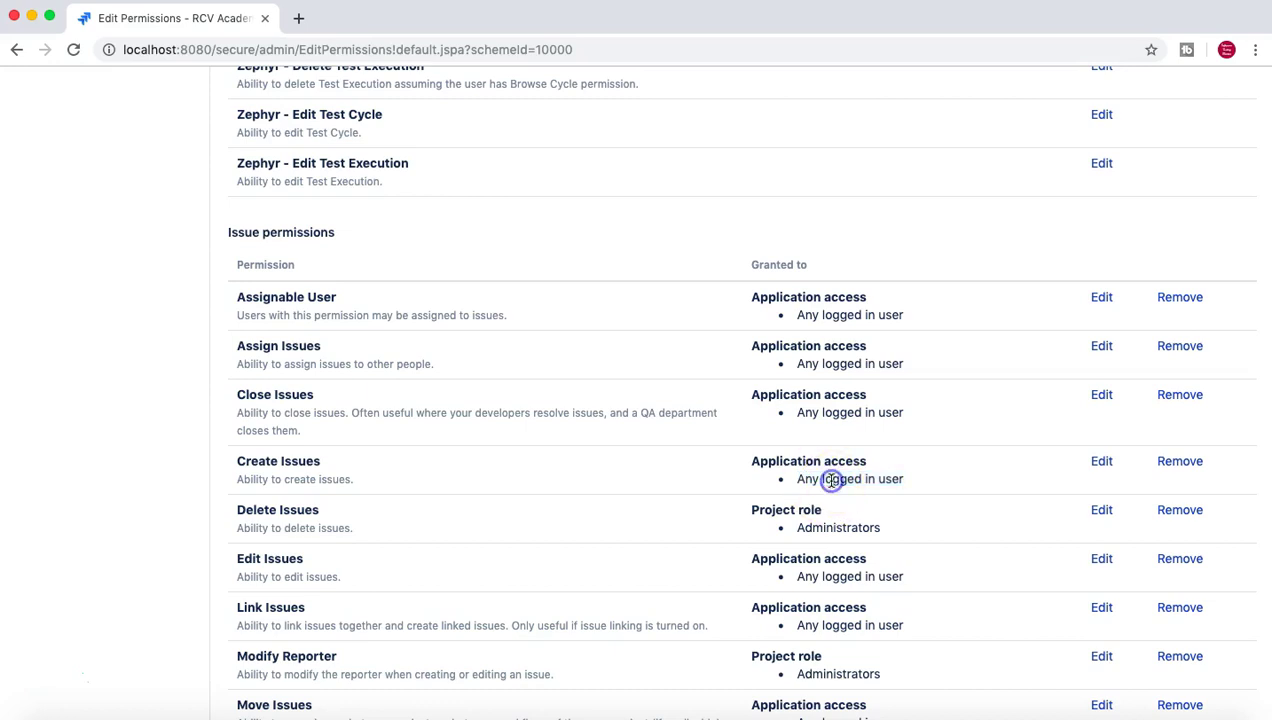
{"action": "scroll", "coordinate": [871, 479], "scroll_direction": "down", "scroll_amount": 1}
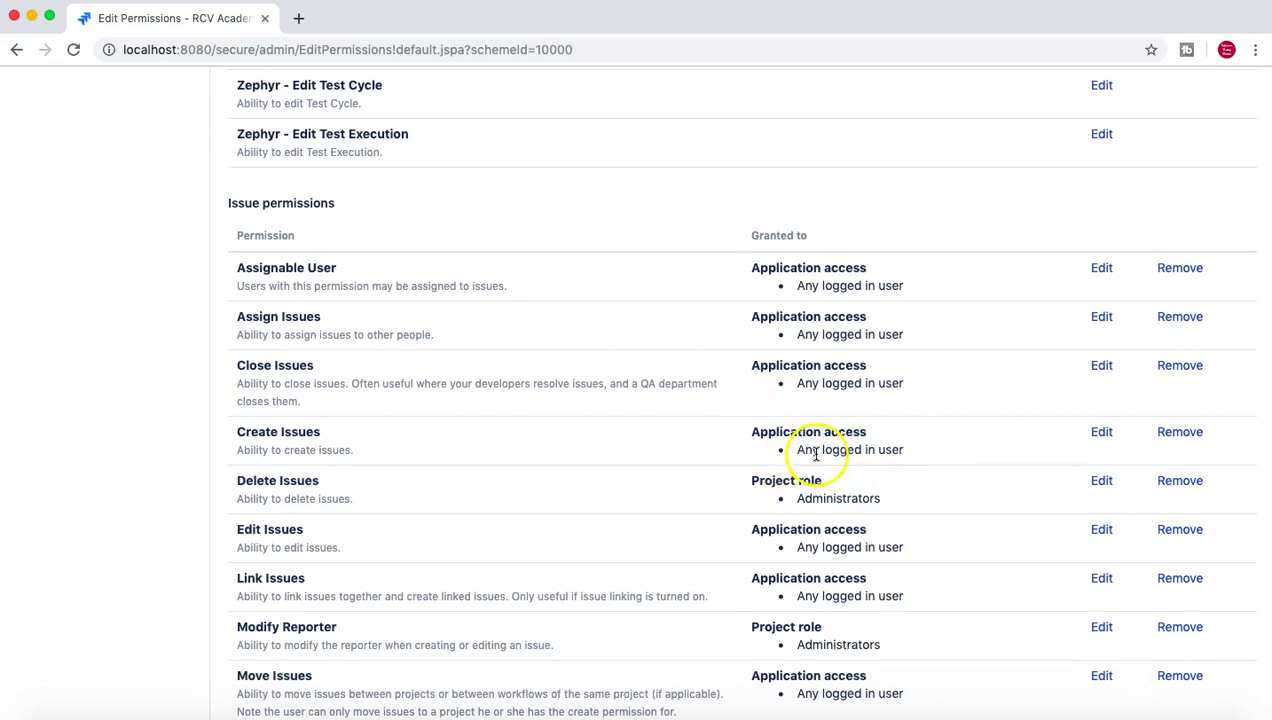
{"action": "scroll", "coordinate": [843, 426], "scroll_direction": "up", "scroll_amount": 1}
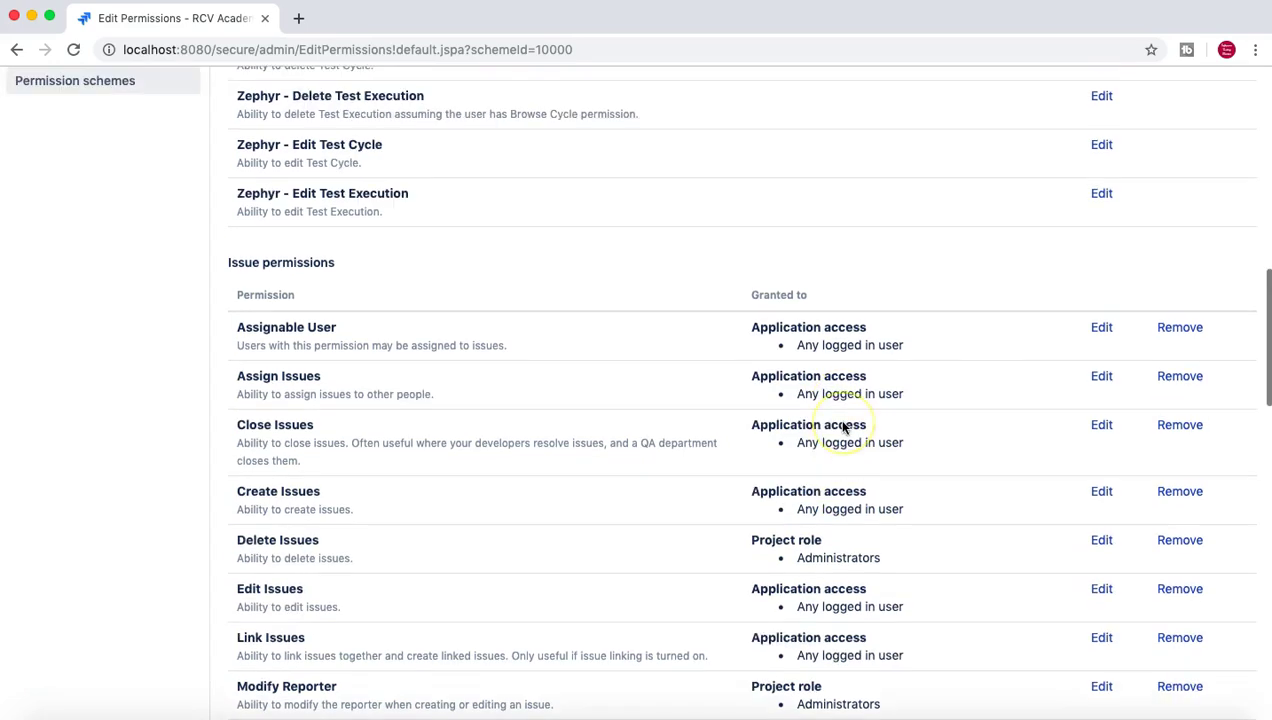
{"action": "scroll", "coordinate": [843, 428], "scroll_direction": "down", "scroll_amount": 3}
{"action": "scroll", "coordinate": [843, 428], "scroll_direction": "up", "scroll_amount": 8}
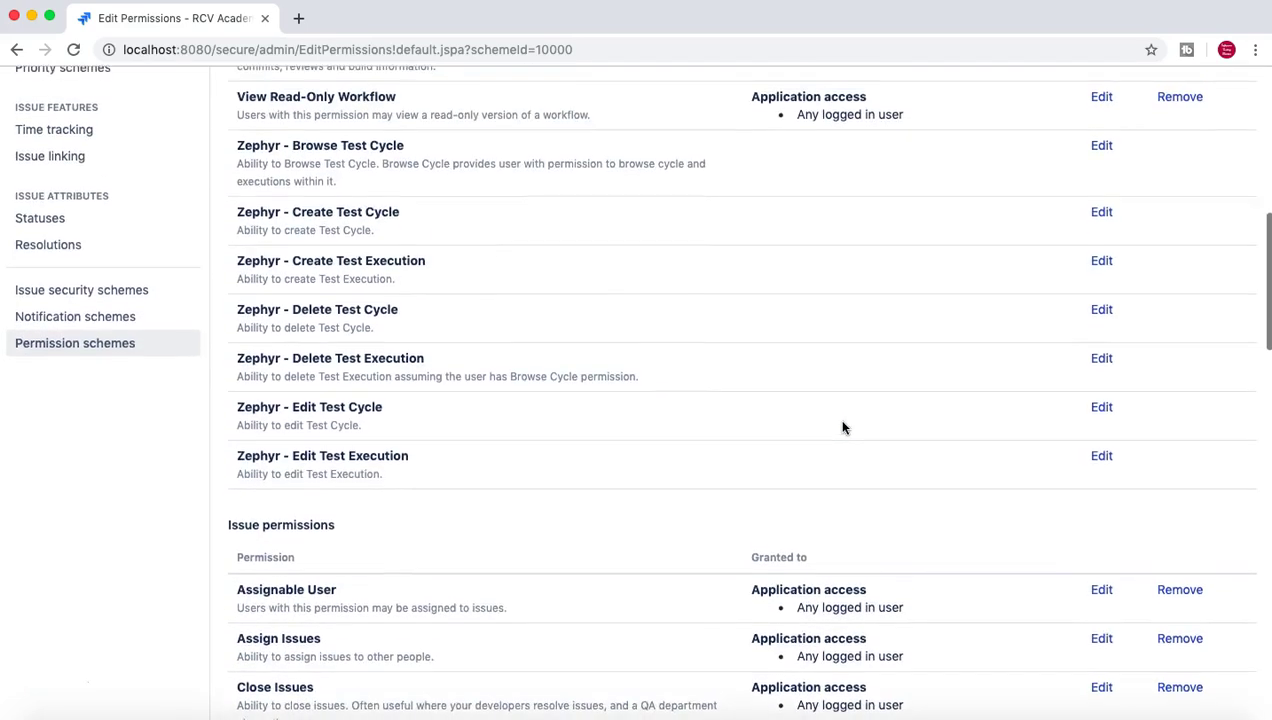
{"action": "scroll", "coordinate": [843, 428], "scroll_direction": "up", "scroll_amount": 3}
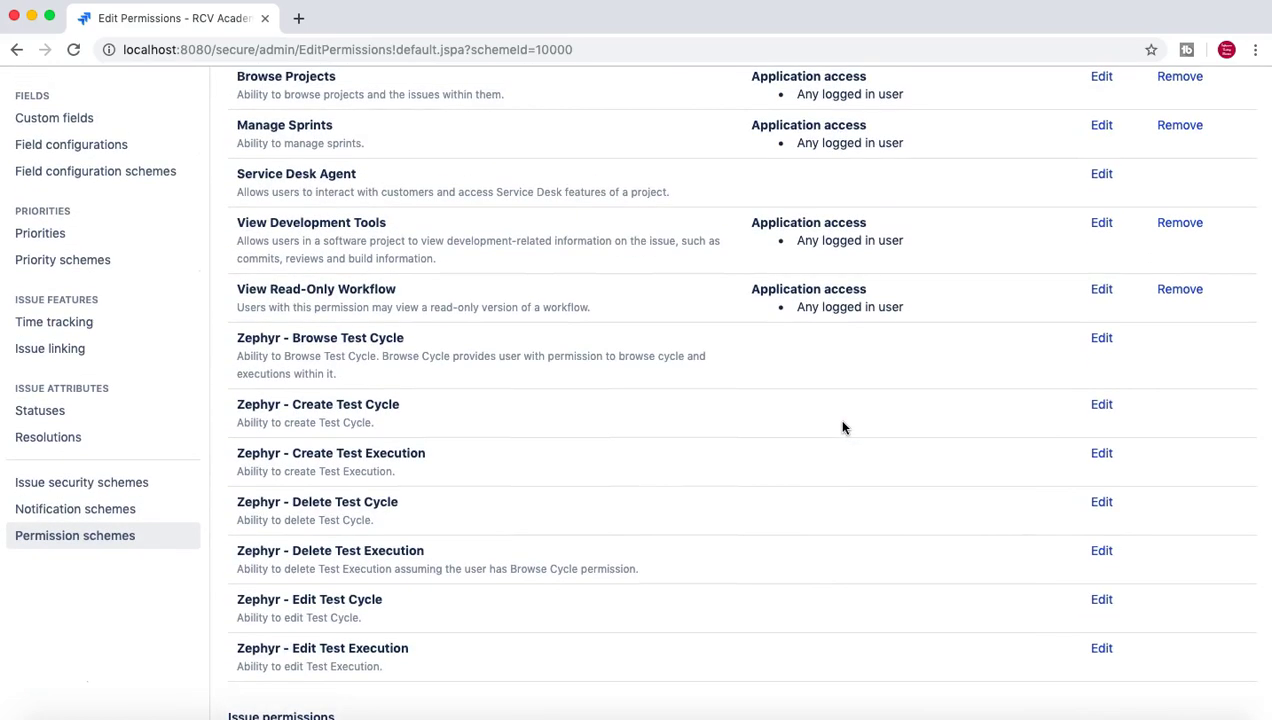
{"action": "scroll", "coordinate": [843, 428], "scroll_direction": "up", "scroll_amount": 1}
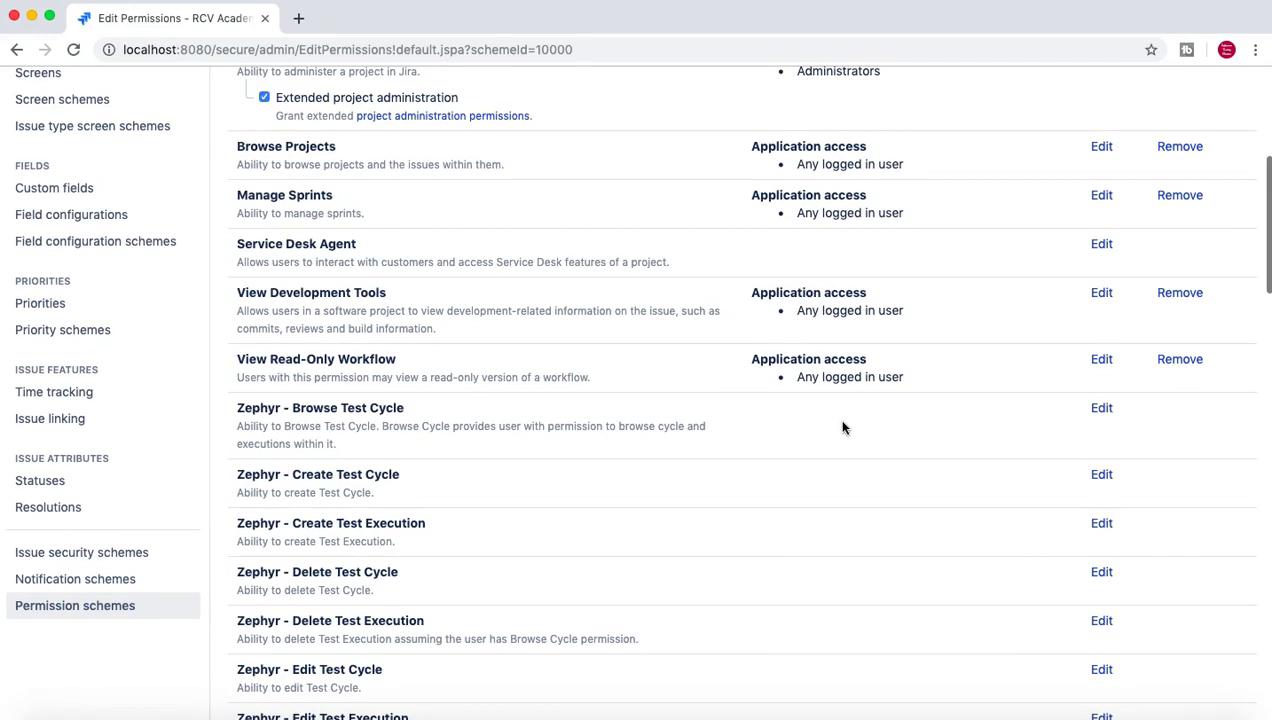
- Back in the Permission schemes list, make a copy of the Default software scheme
{"action": "left_click", "coordinate": [105, 607]}
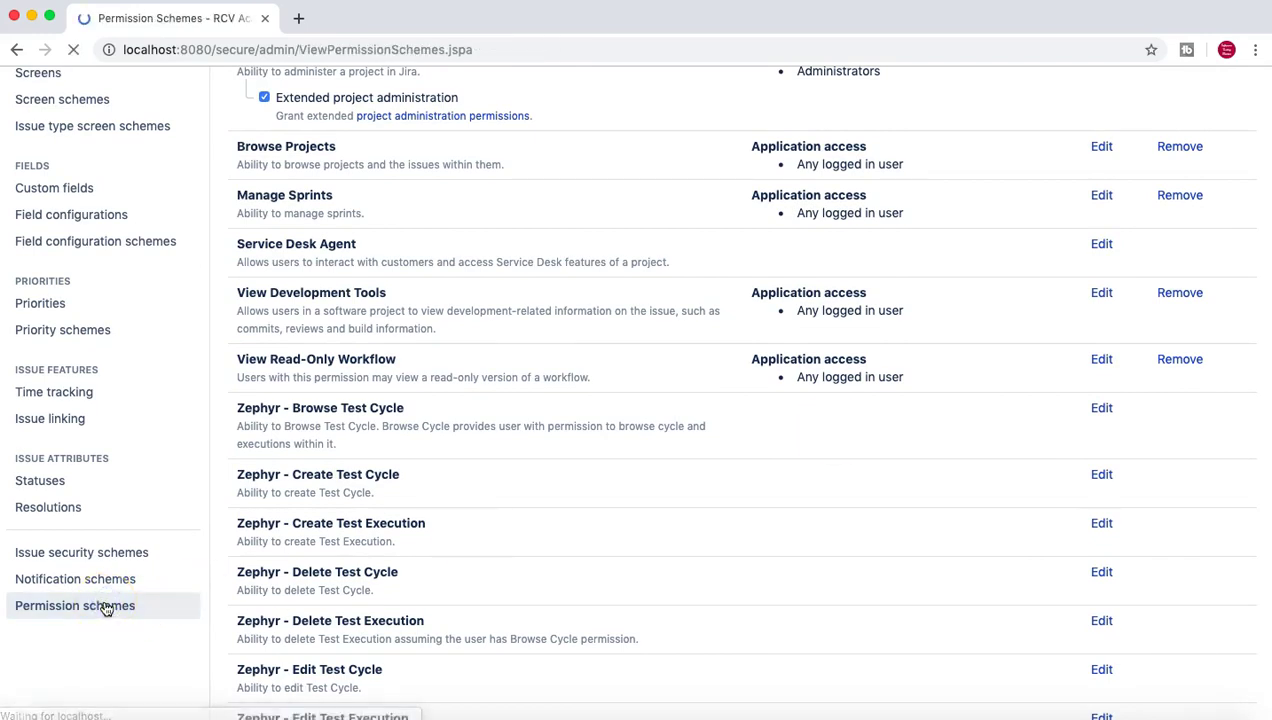
{"action": "scroll", "coordinate": [545, 575], "scroll_direction": "down", "scroll_amount": 2}
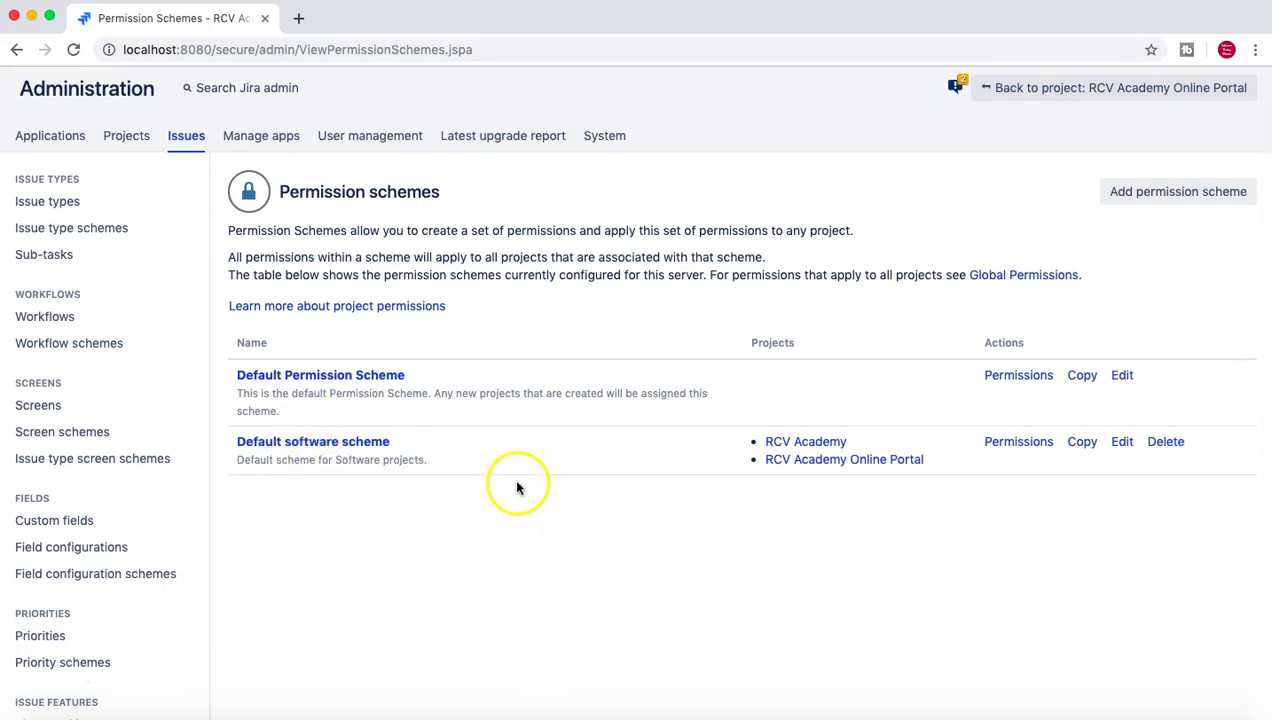
{"action": "left_click", "coordinate": [1083, 443]}
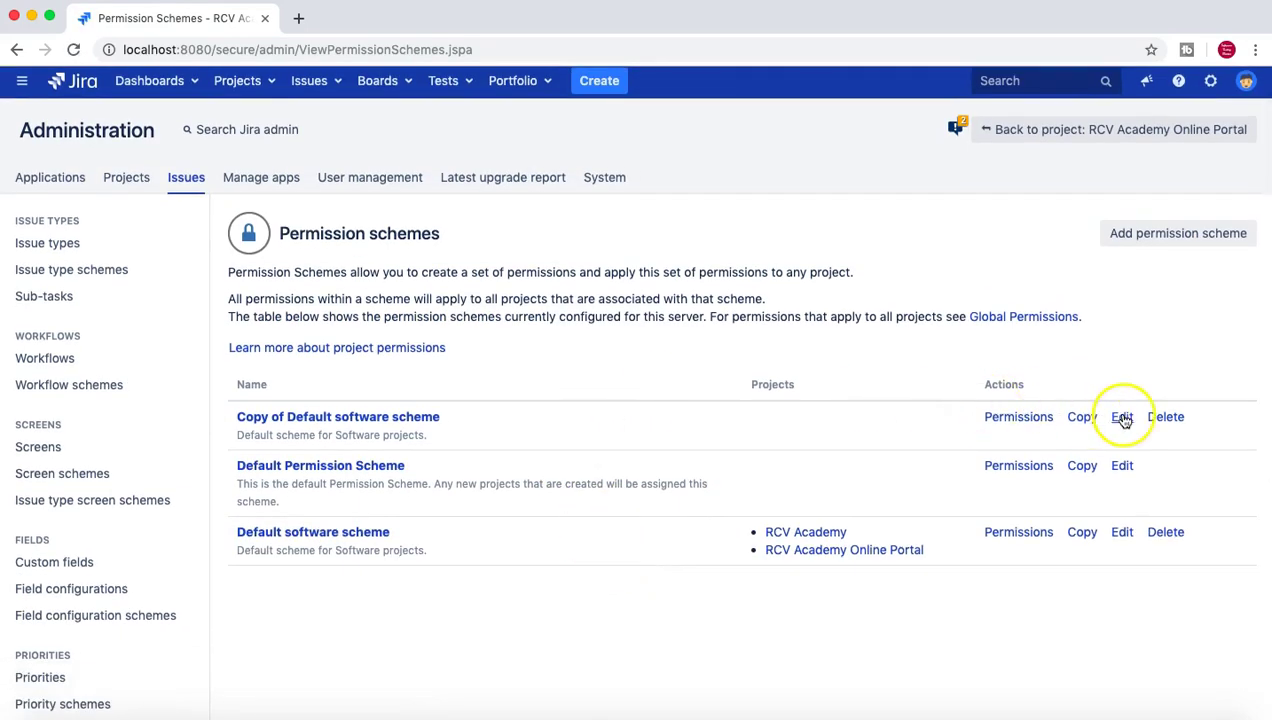
- Rename the copied scheme to 'New software permission scheme'
{"action": "left_click", "coordinate": [1122, 417]}
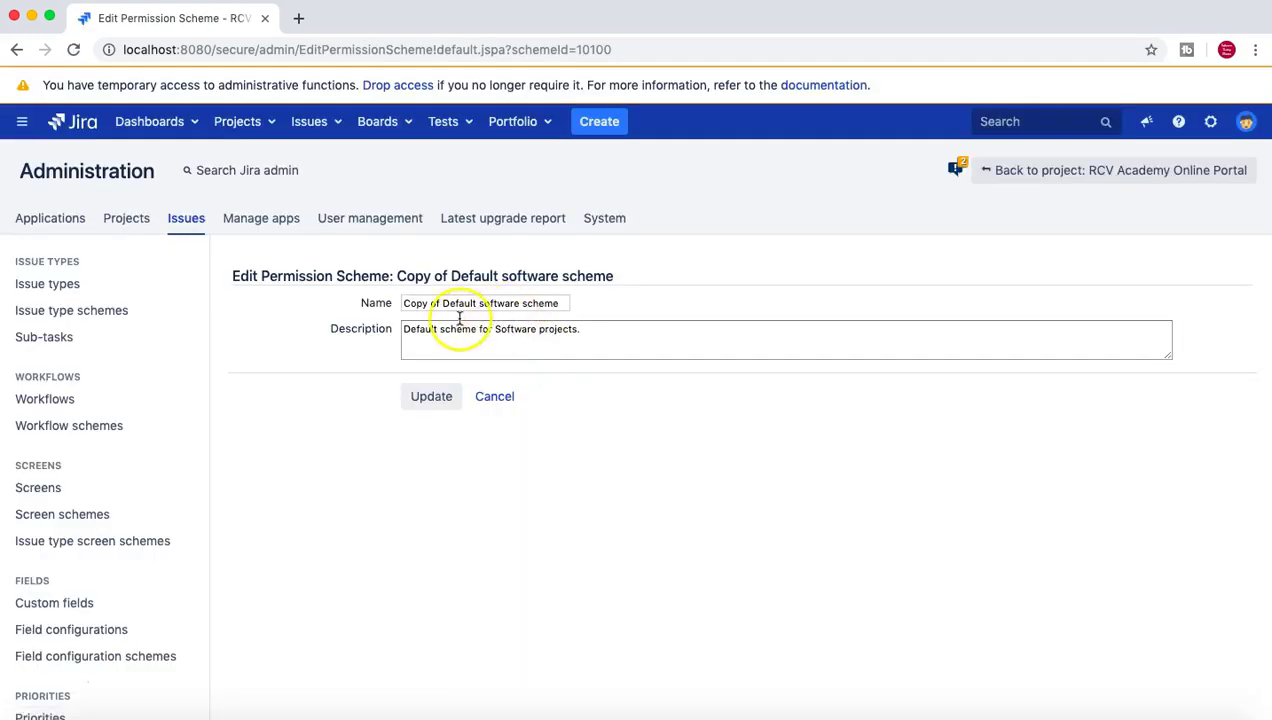
{"action": "triple_click", "coordinate": [406, 303]}
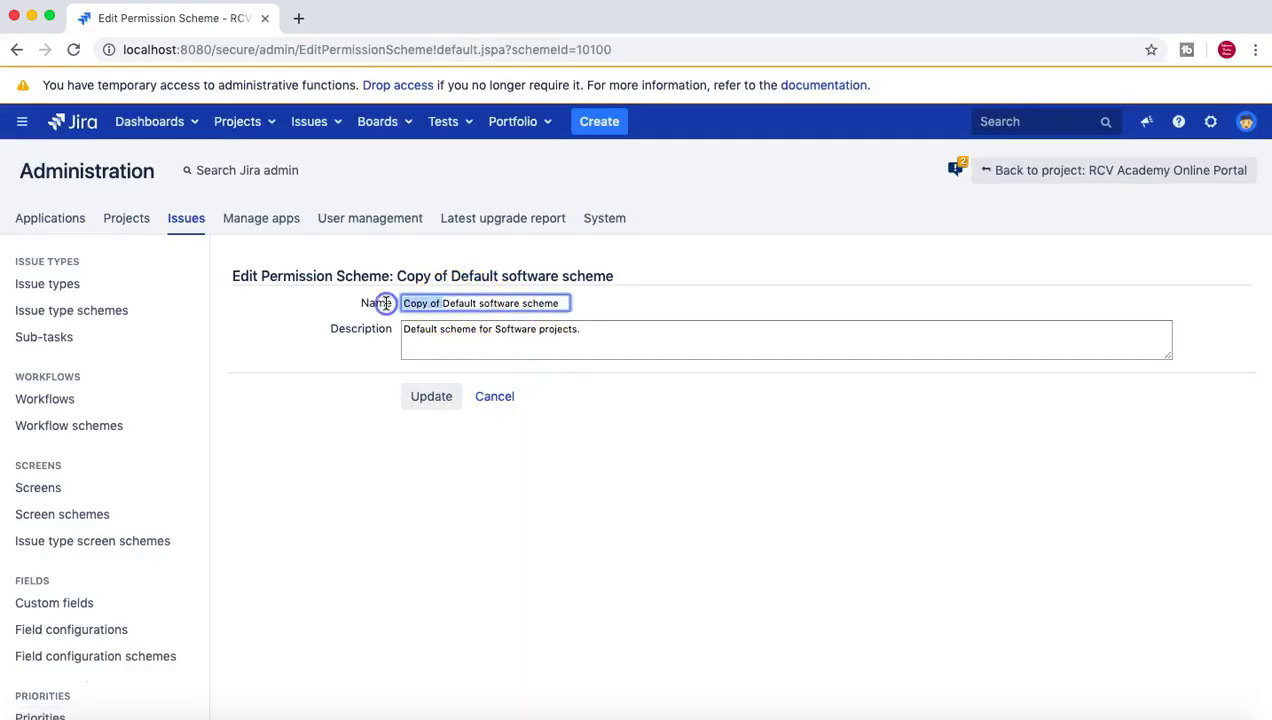
{"action": "key", "text": "BackSpace"}
{"action": "left_click", "coordinate": [441, 302]}
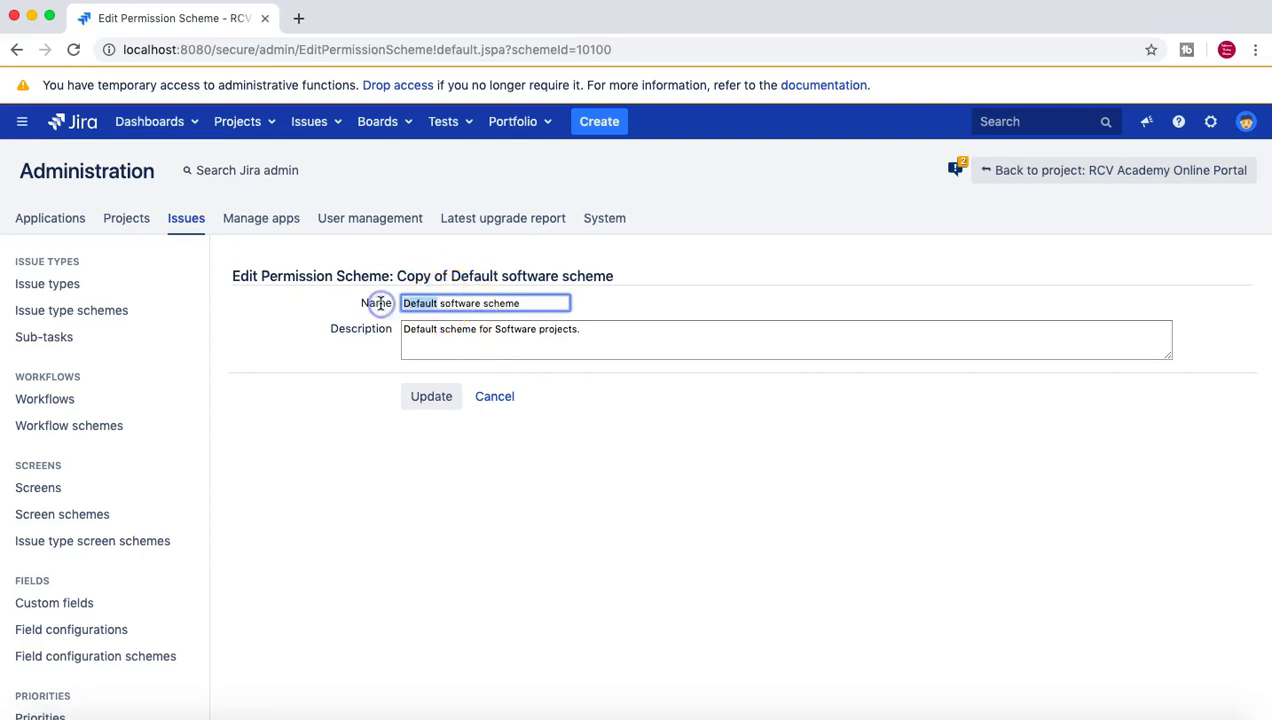
{"action": "type", "text": "New"}
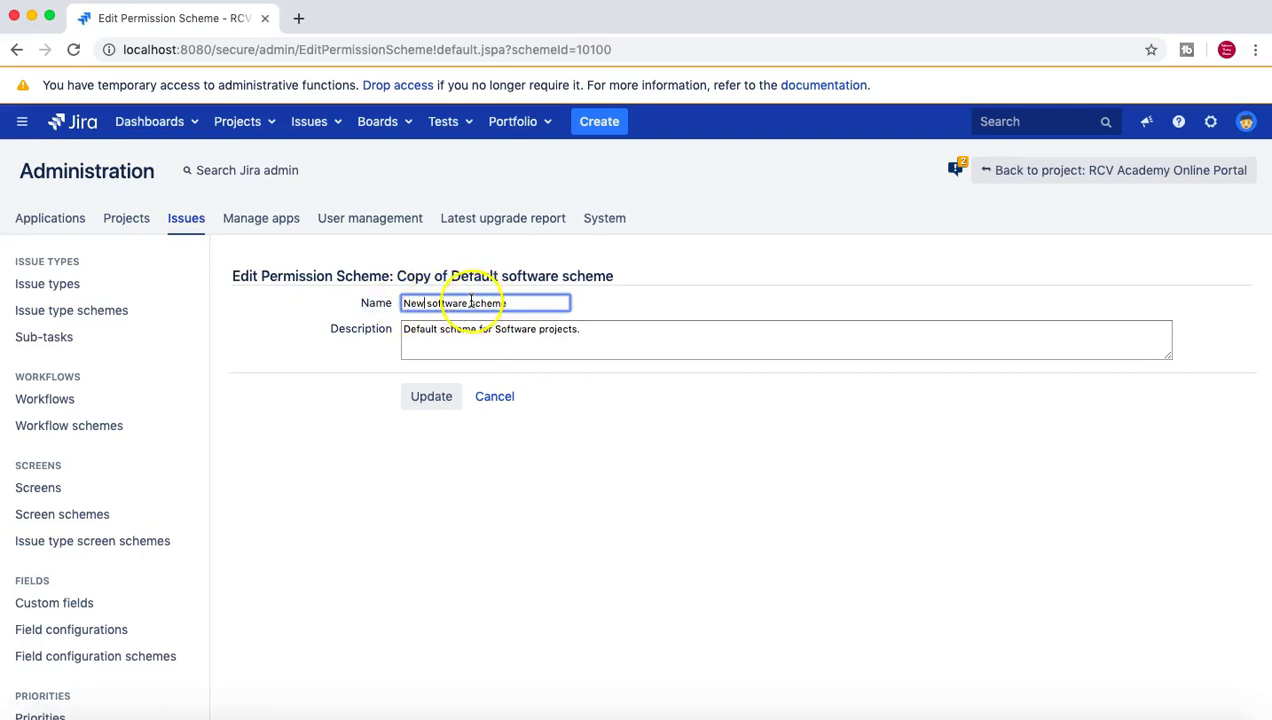
{"action": "left_click", "coordinate": [470, 302]}
{"action": "type", "text": "permission"}
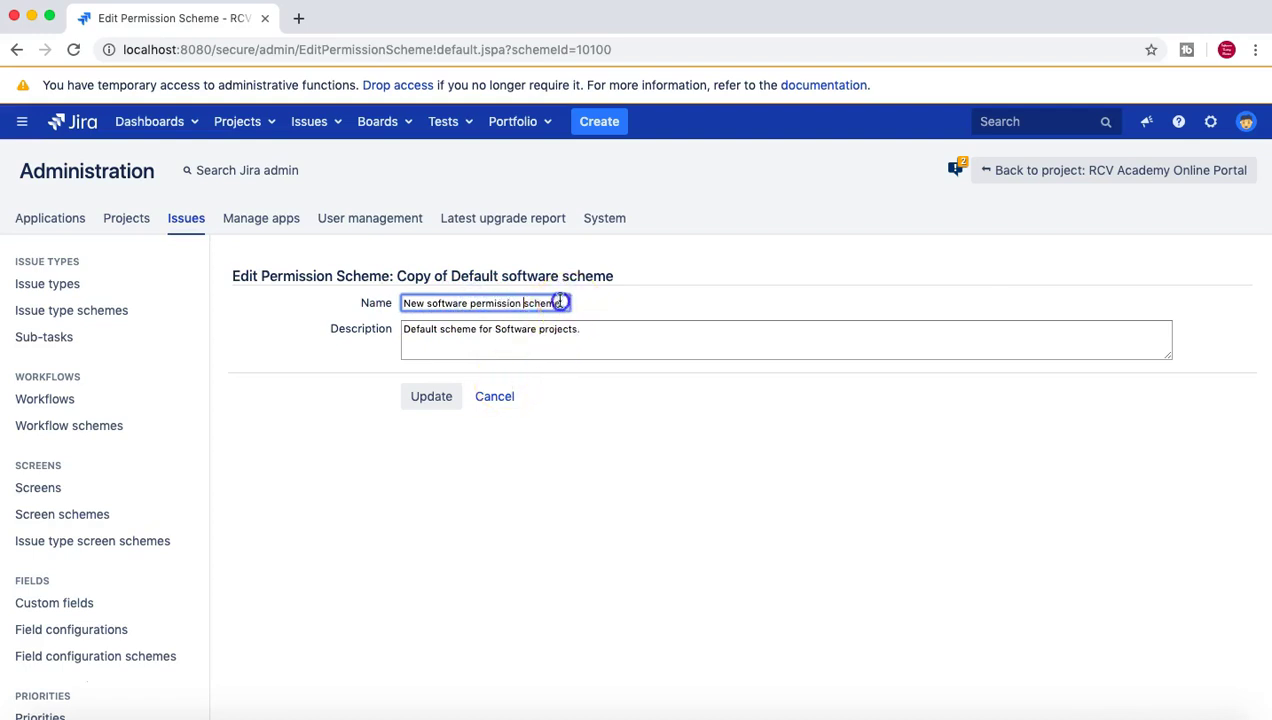
{"action": "left_click_drag", "start_coordinate": [560, 303], "coordinate": [438, 306]}
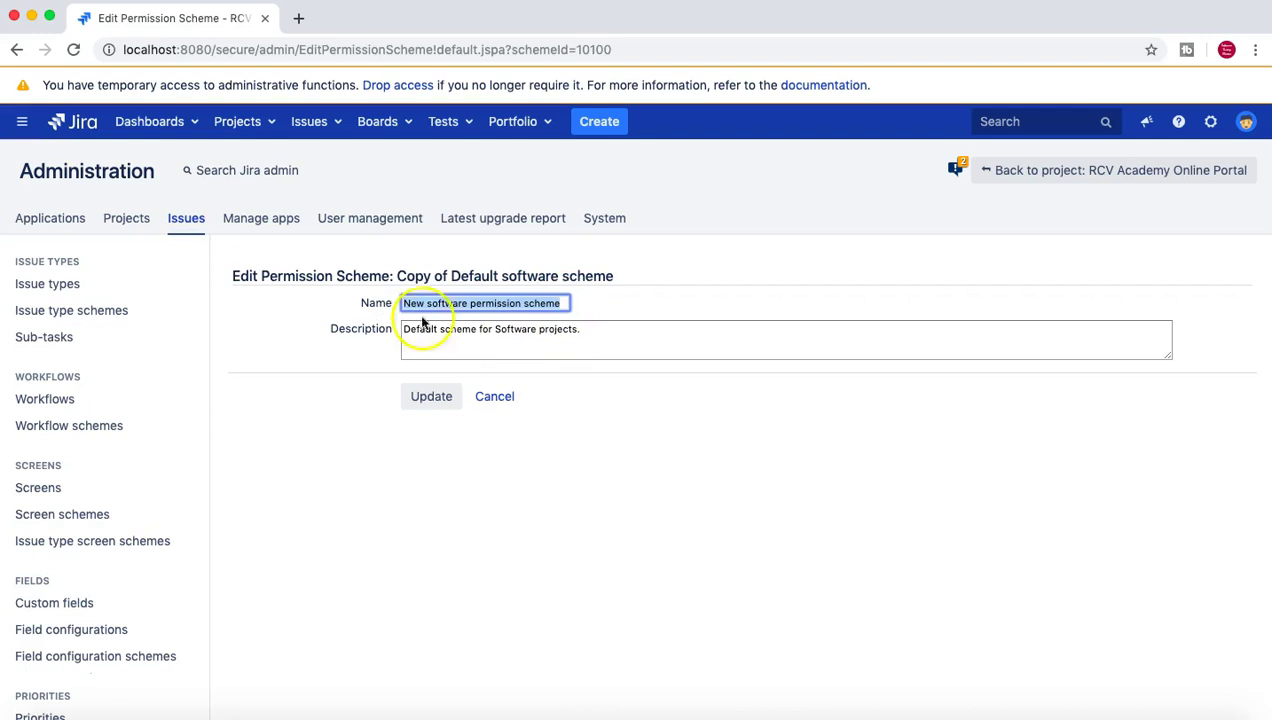
- Set the description to 'New software permission scheme' and save the scheme
{"action": "left_click", "coordinate": [462, 330]}
{"action": "triple_click", "coordinate": [461, 330]}
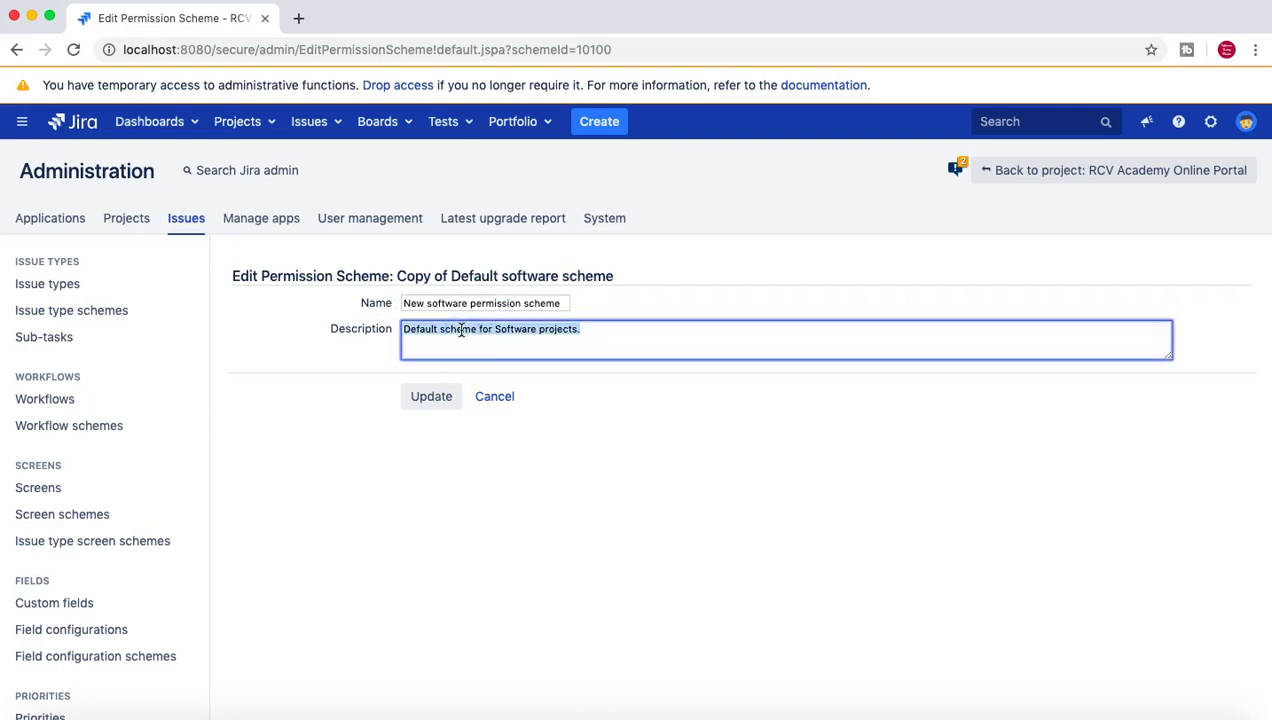
{"action": "key", "text": "super+v"}
{"action": "left_click", "coordinate": [431, 396]}
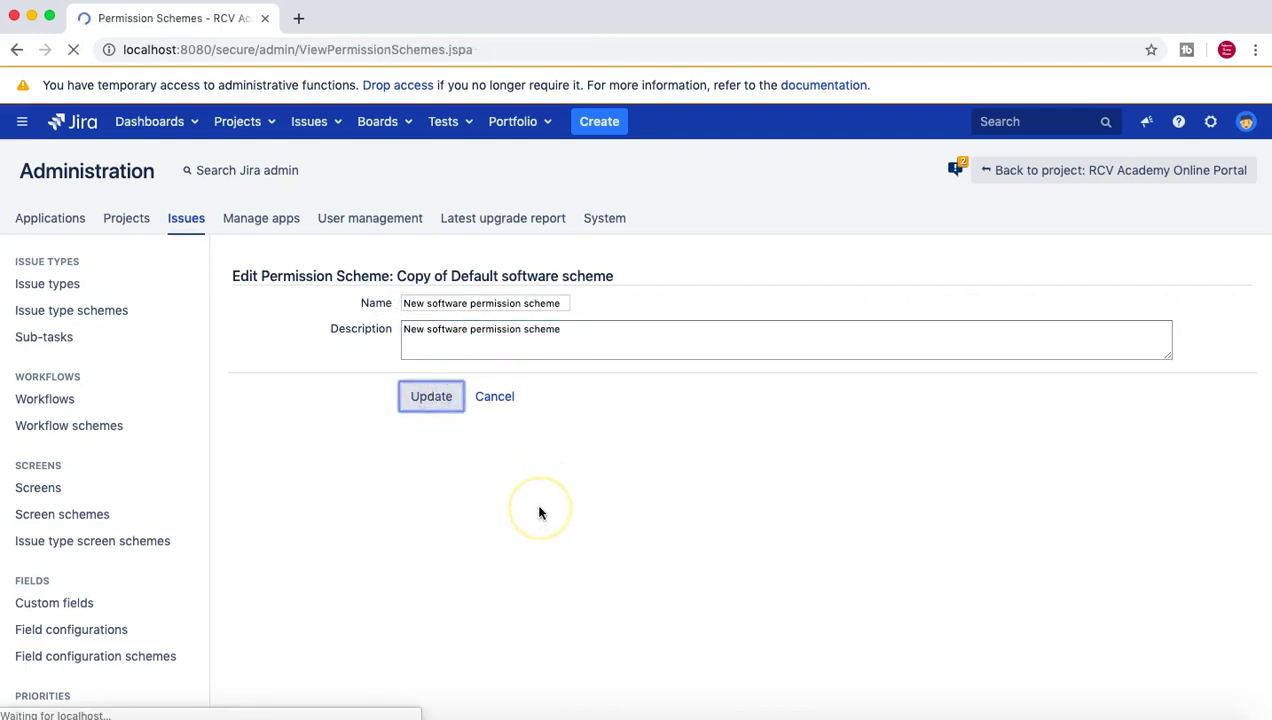
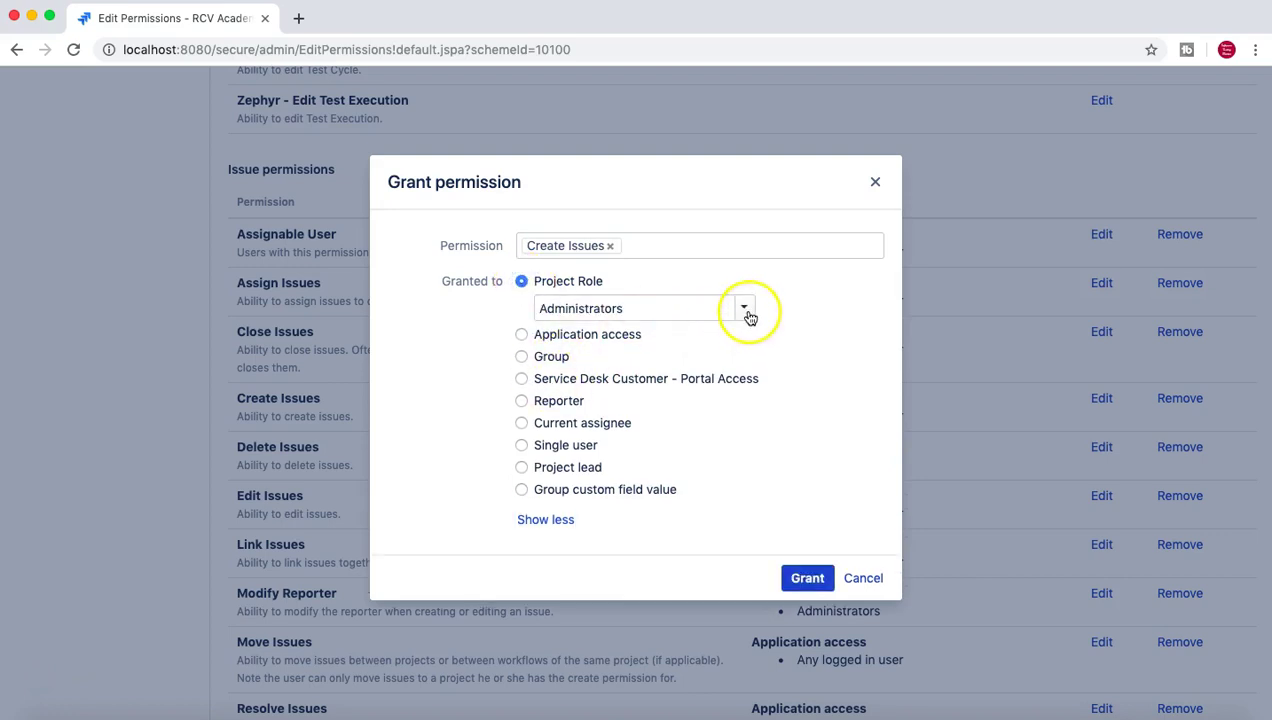
- Grant the Create Issues permission to the Developers project role
{"action": "left_click", "coordinate": [748, 313]}
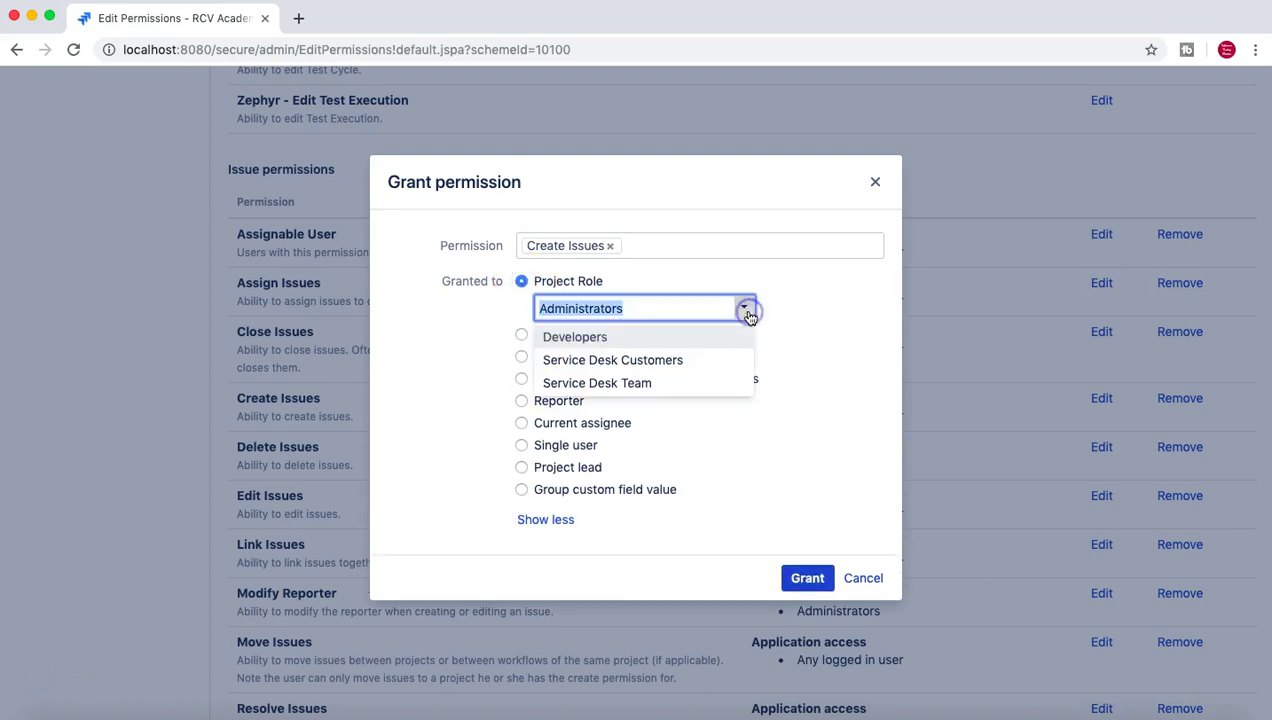
{"action": "left_click", "coordinate": [660, 343]}
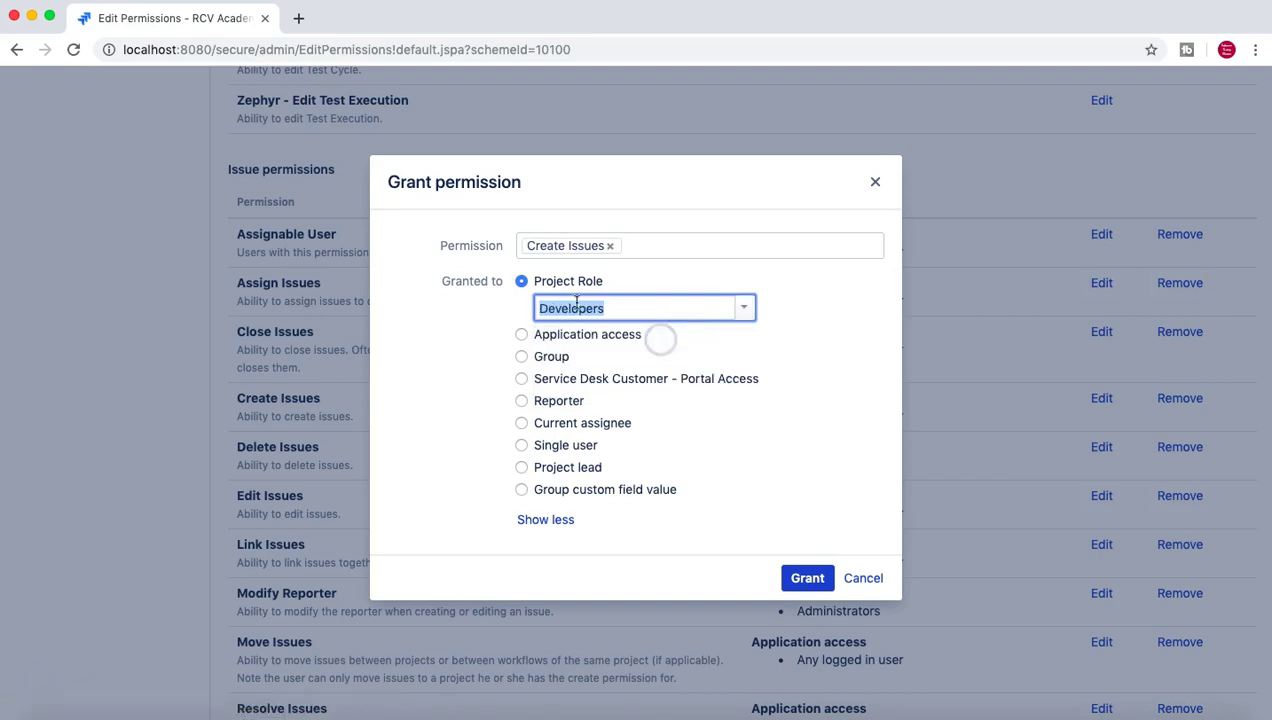
{"action": "left_click", "coordinate": [464, 322]}
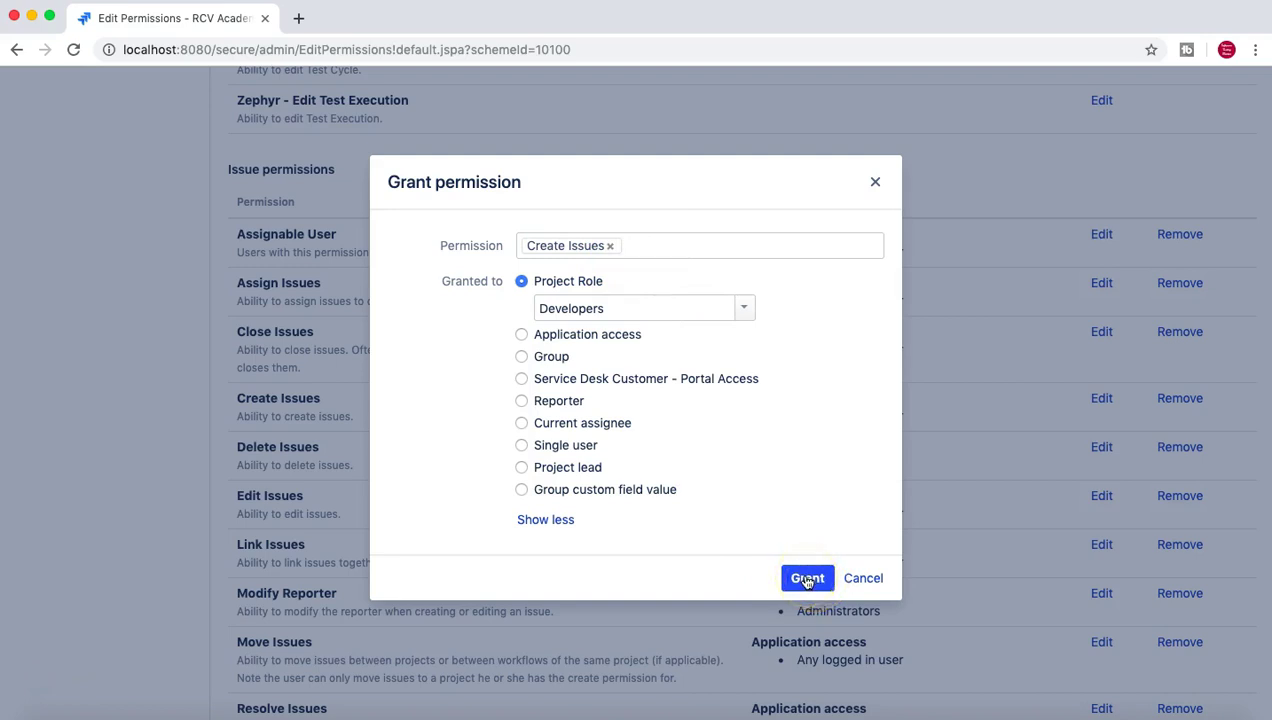
{"action": "left_click", "coordinate": [807, 580]}
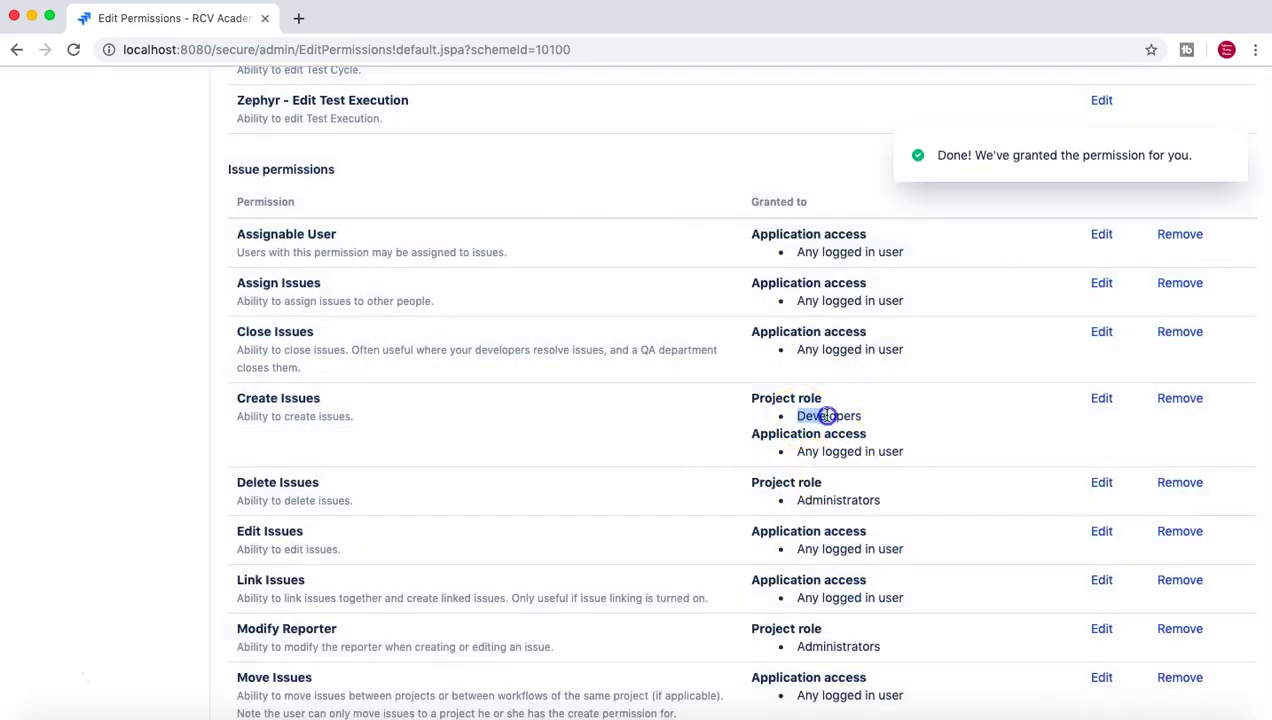
- Highlight the new Developers grant and the remaining Any logged in user grant
{"action": "left_click", "coordinate": [759, 404]}
{"action": "left_click_drag", "start_coordinate": [795, 420], "coordinate": [852, 415]}
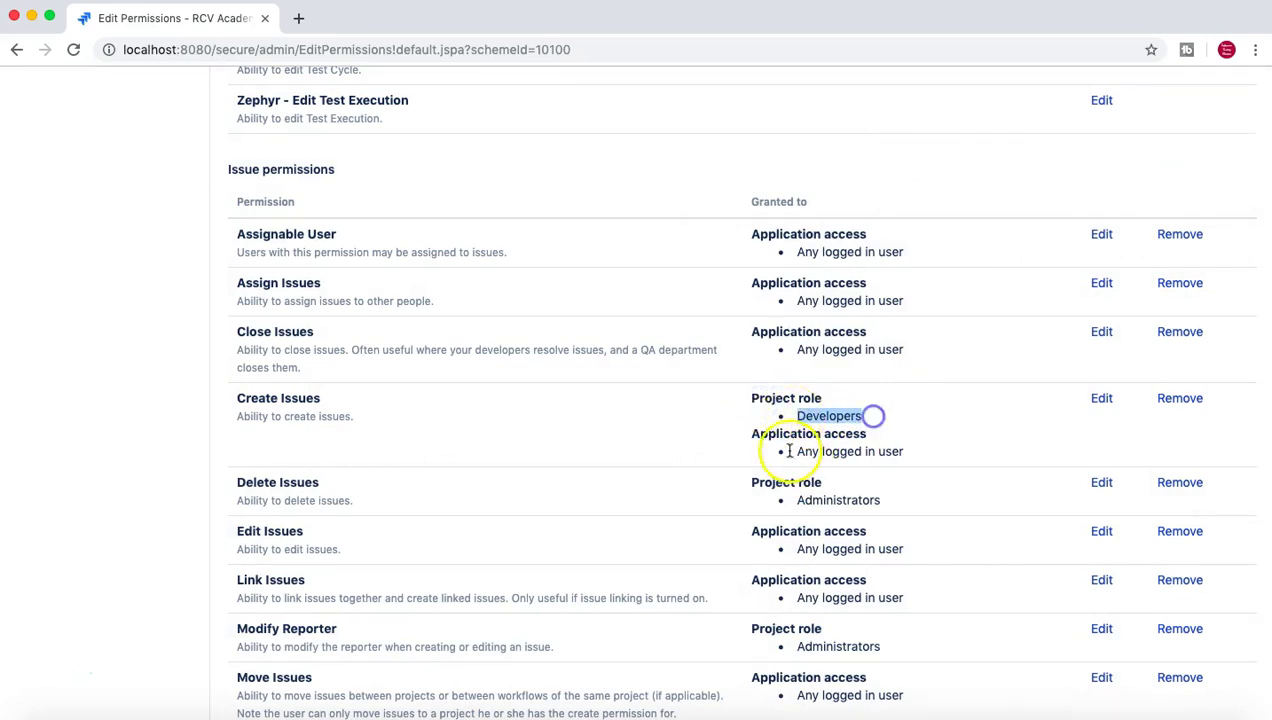
{"action": "left_click", "coordinate": [755, 433]}
{"action": "left_click_drag", "start_coordinate": [755, 433], "coordinate": [907, 452]}
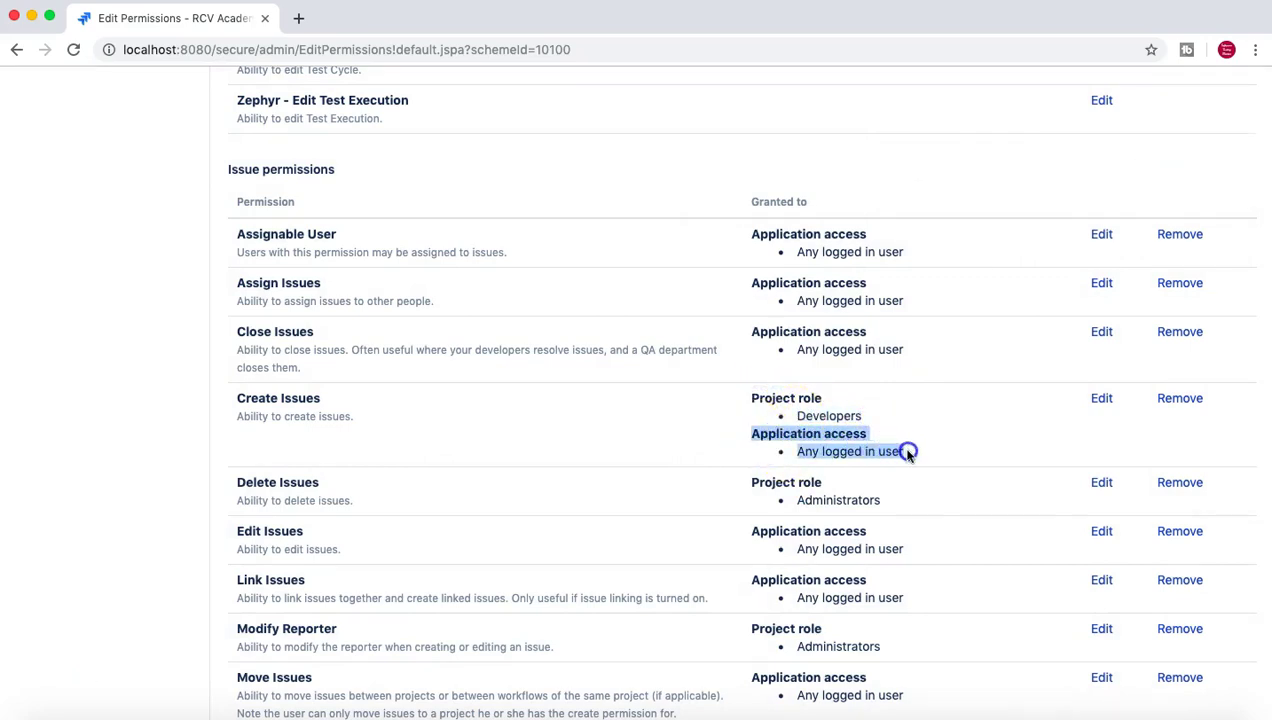
{"action": "left_click", "coordinate": [907, 452]}
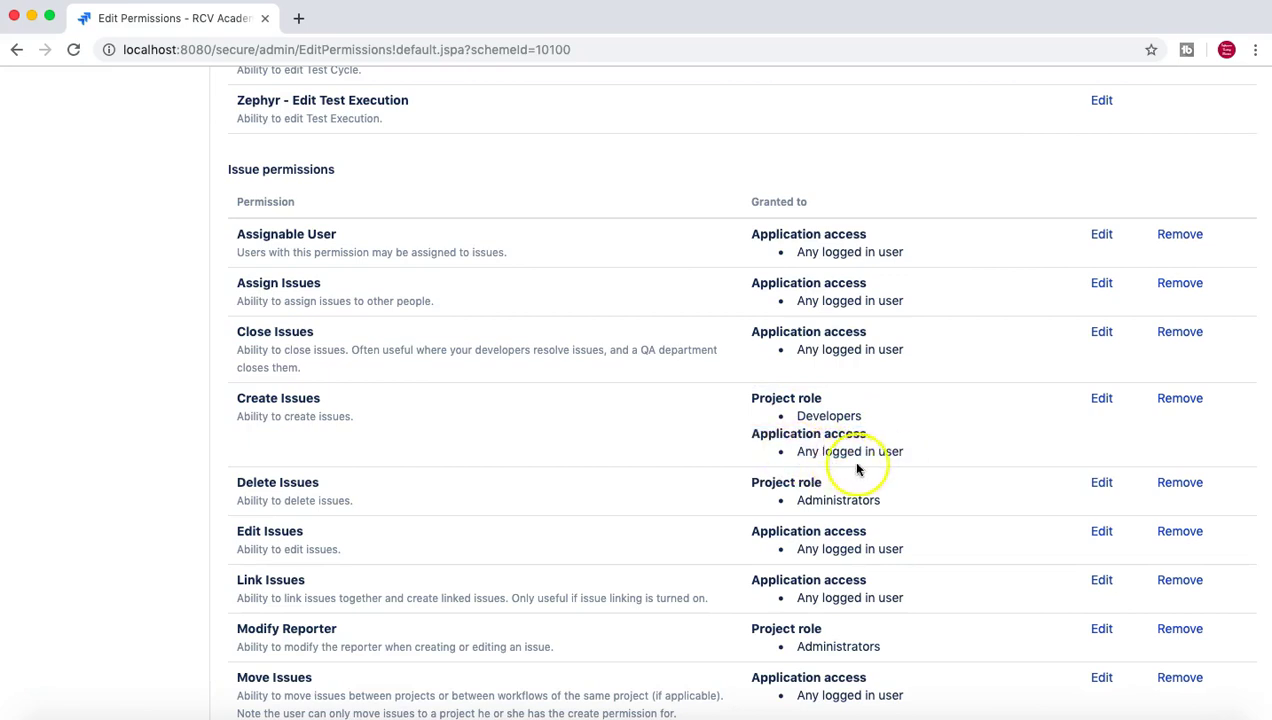
- Remove the Any logged in user access from Create Issues, leaving only Developers
{"action": "left_click", "coordinate": [1188, 399]}
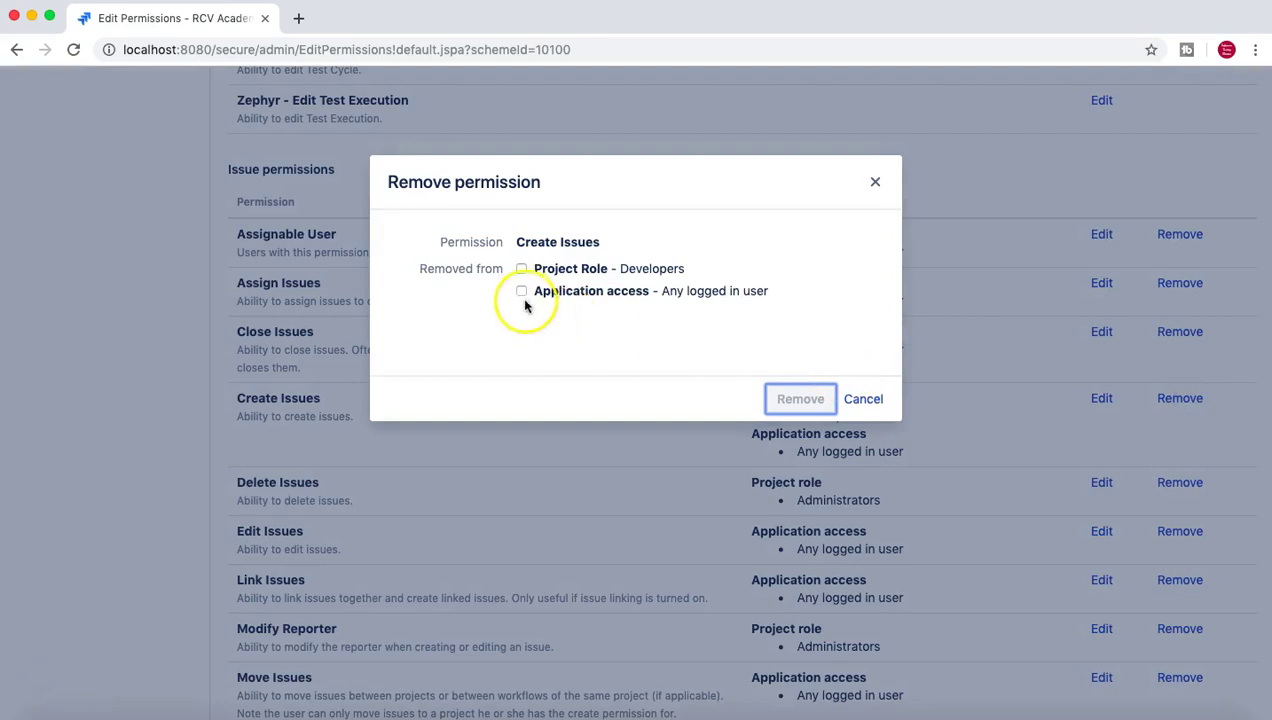
{"action": "left_click", "coordinate": [521, 291]}
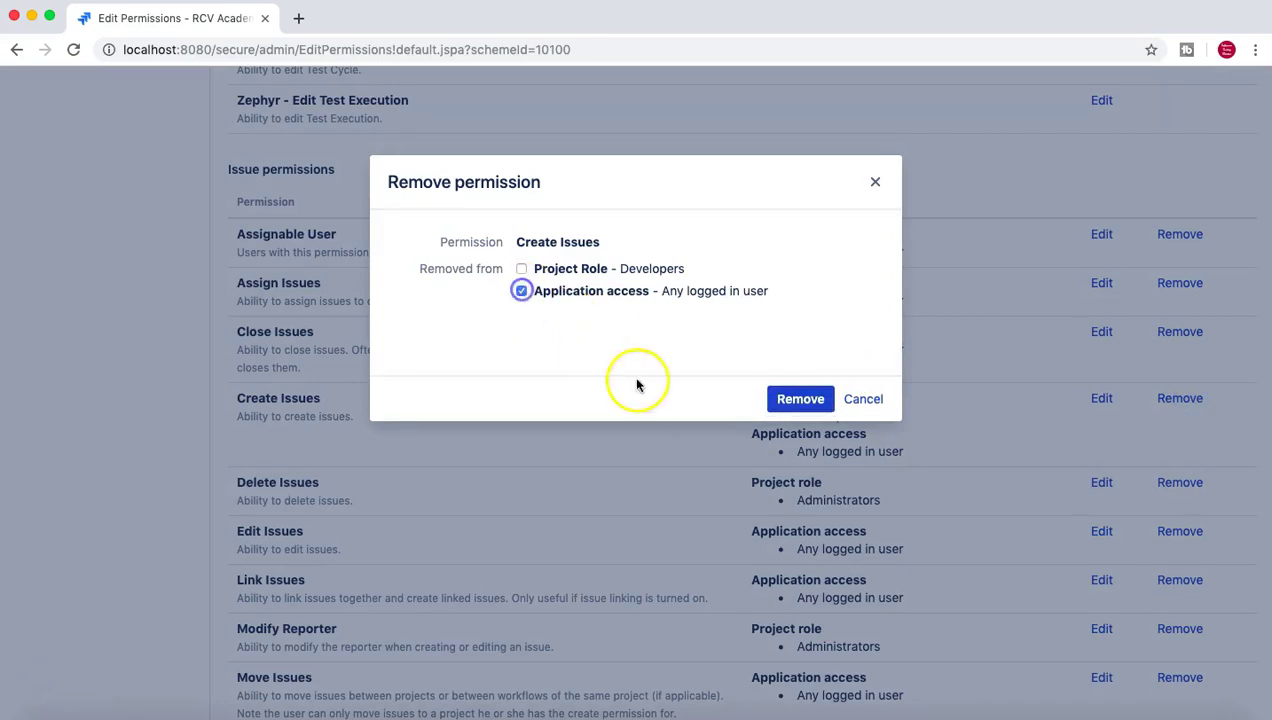
{"action": "left_click", "coordinate": [805, 402]}
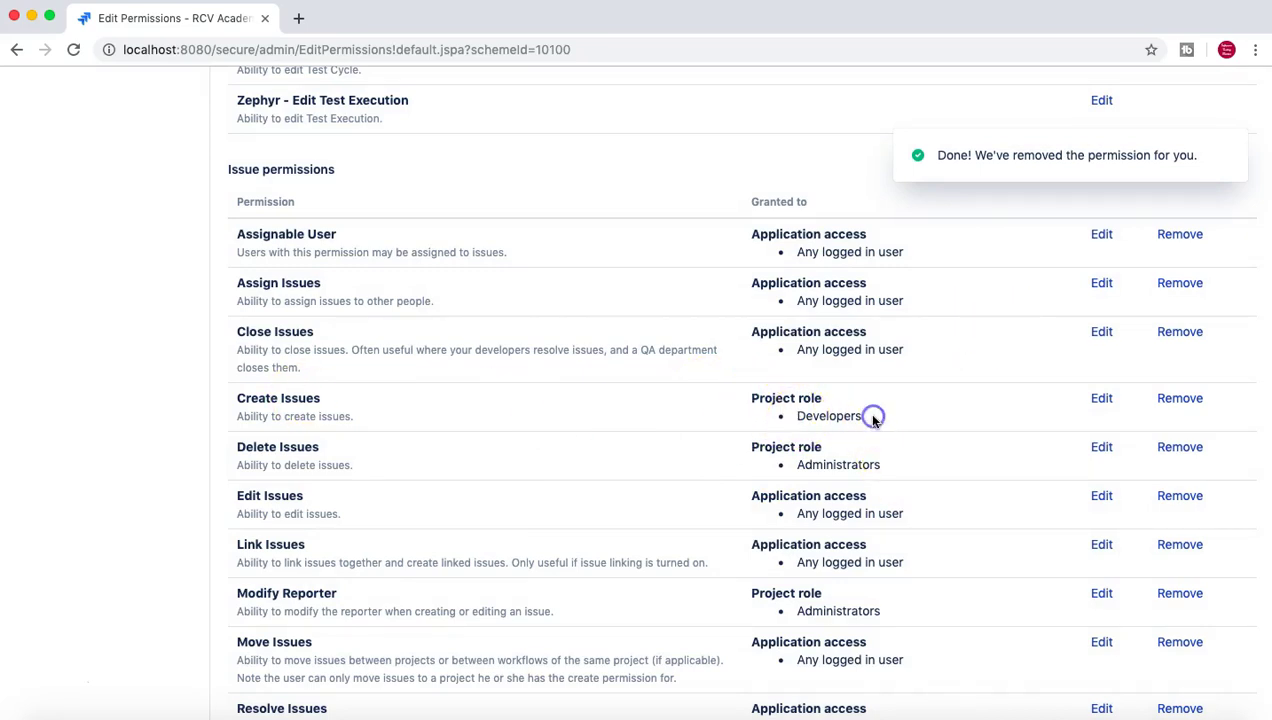
{"action": "scroll", "coordinate": [872, 420], "scroll_direction": "up", "scroll_amount": 1}
{"action": "scroll", "coordinate": [872, 421], "scroll_direction": "down", "scroll_amount": 5}
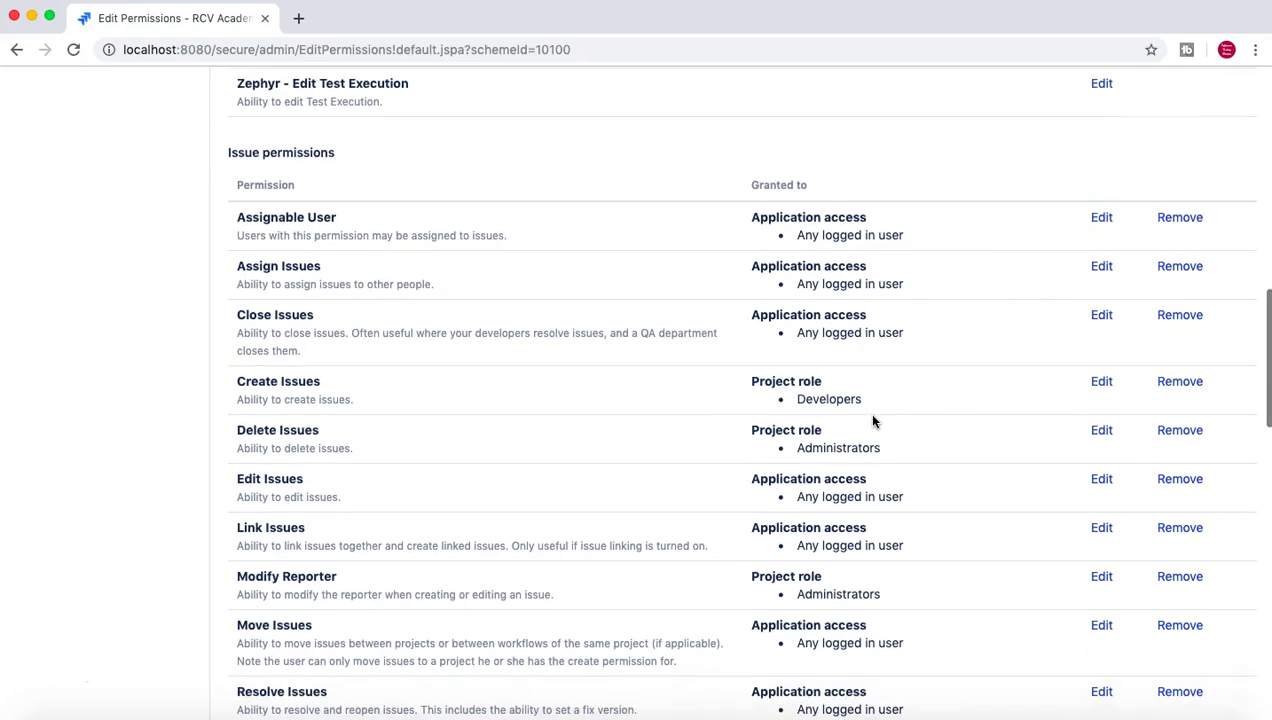
{"action": "scroll", "coordinate": [867, 411], "scroll_direction": "up", "scroll_amount": 4}
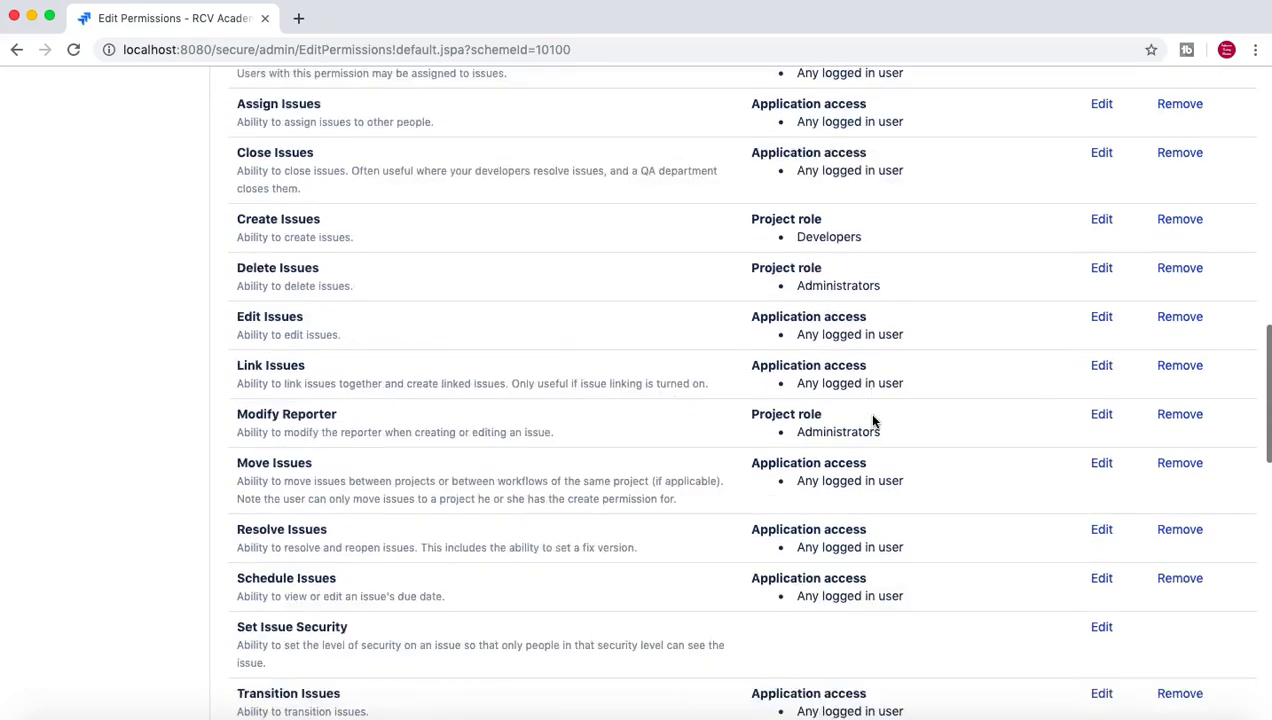
{"action": "left_click", "coordinate": [787, 372]}
{"action": "scroll", "coordinate": [787, 372], "scroll_direction": "up", "scroll_amount": 1}
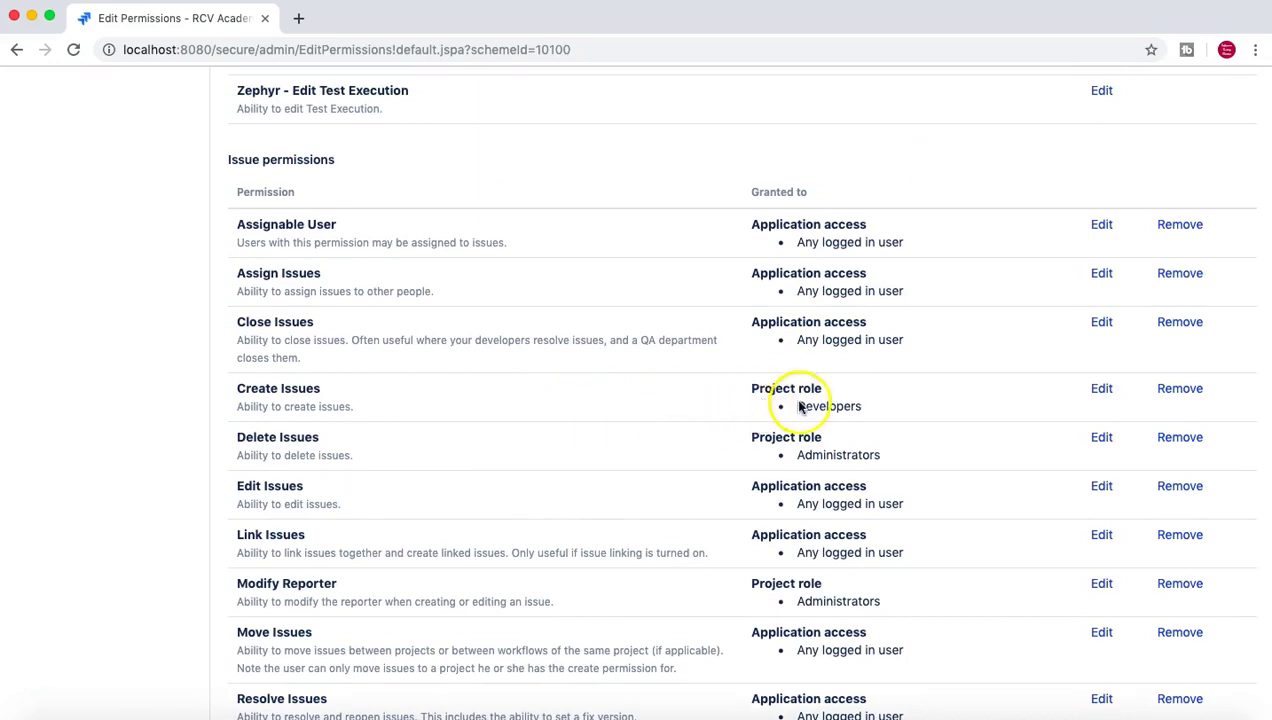
{"action": "left_click", "coordinate": [868, 405]}
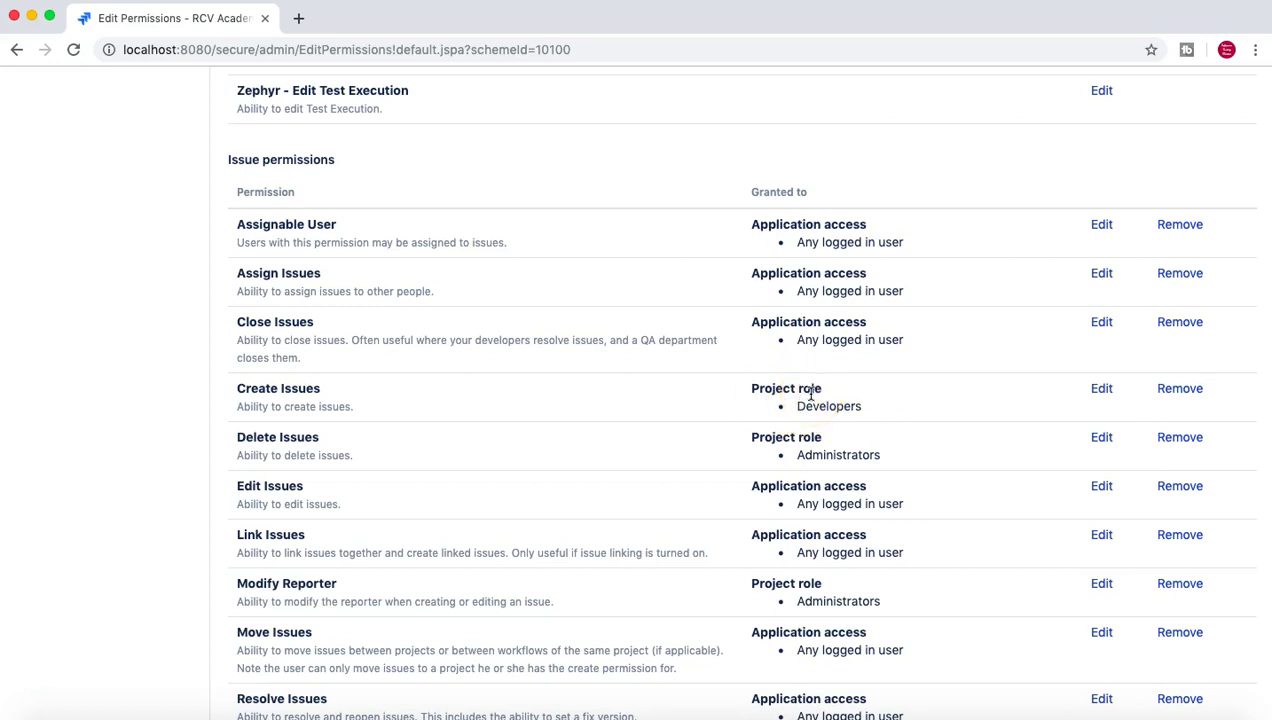
- Return to the Permission schemes list from the scheme's permissions page
{"action": "scroll", "coordinate": [810, 393], "scroll_direction": "up", "scroll_amount": 15}
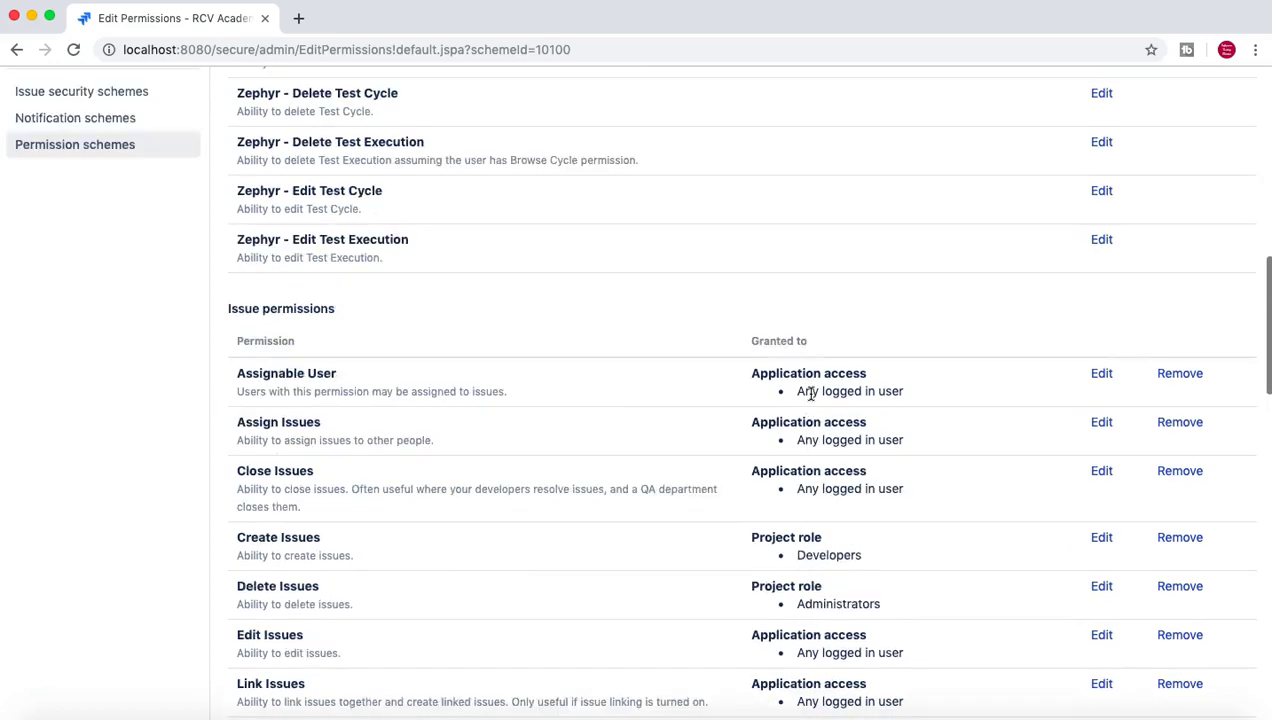
{"action": "scroll", "coordinate": [810, 393], "scroll_direction": "down", "scroll_amount": 3}
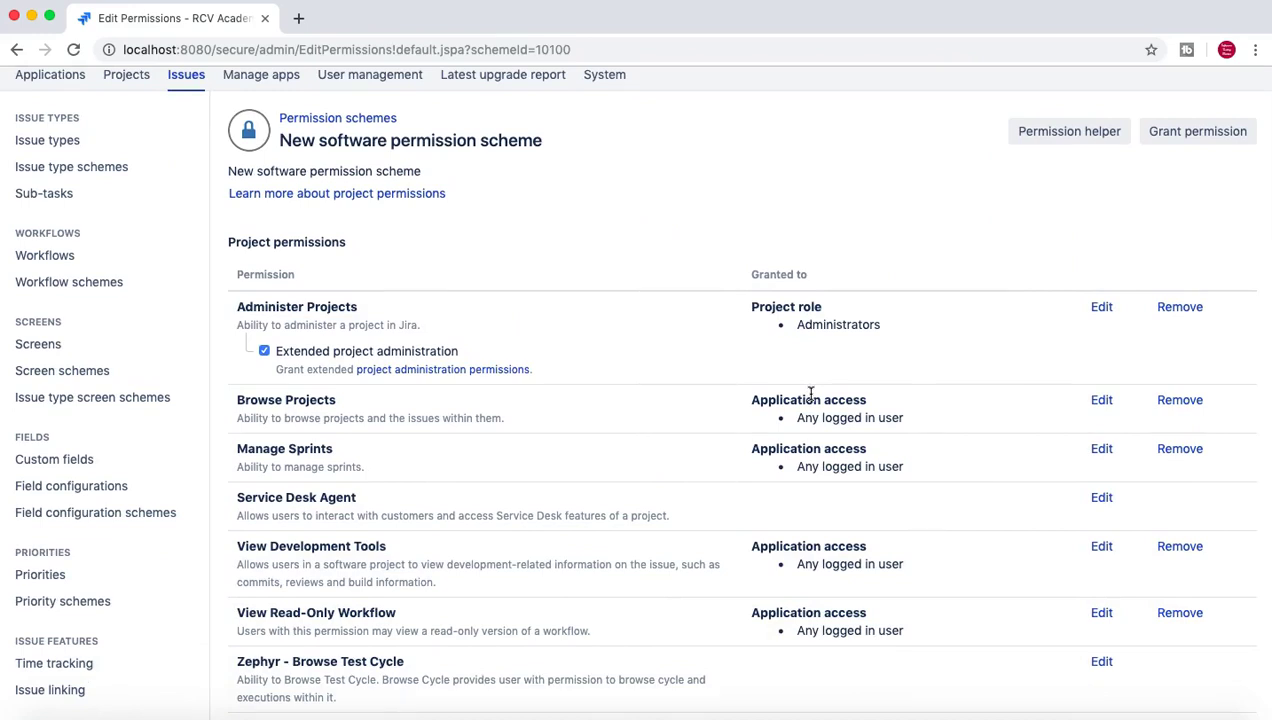
{"action": "scroll", "coordinate": [810, 393], "scroll_direction": "down", "scroll_amount": 3}
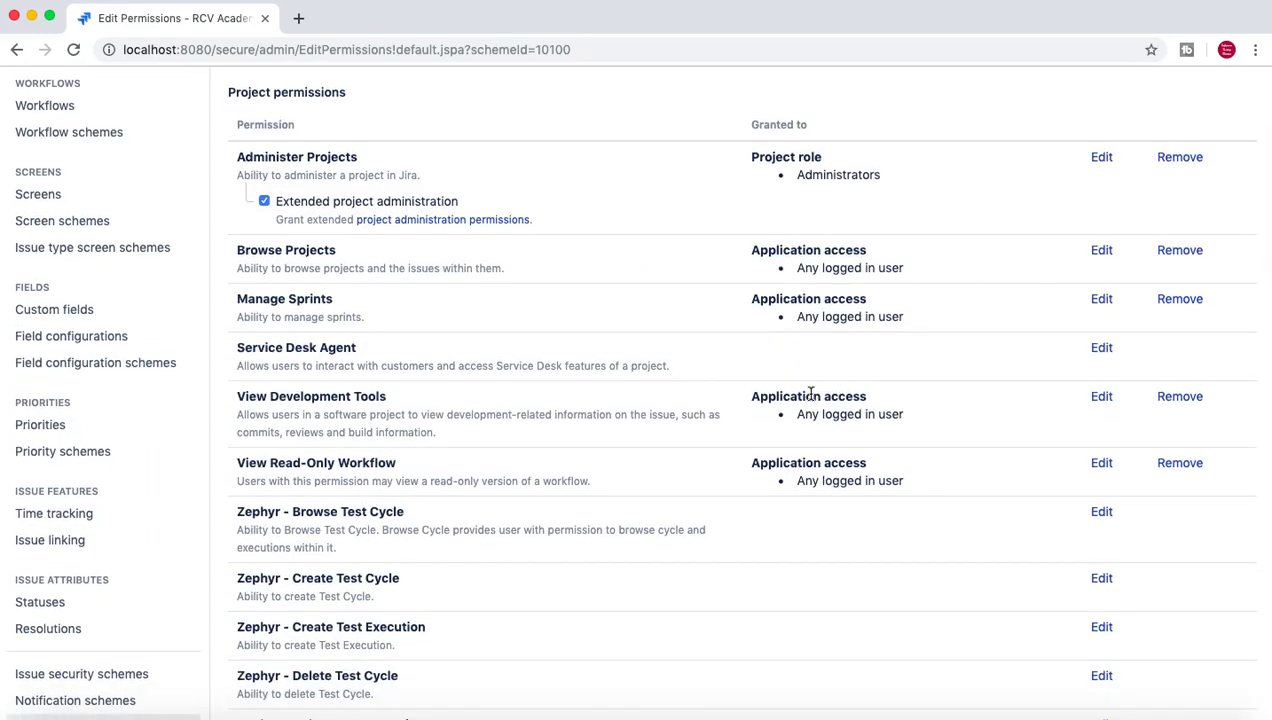
{"action": "scroll", "coordinate": [810, 393], "scroll_direction": "down", "scroll_amount": 8}
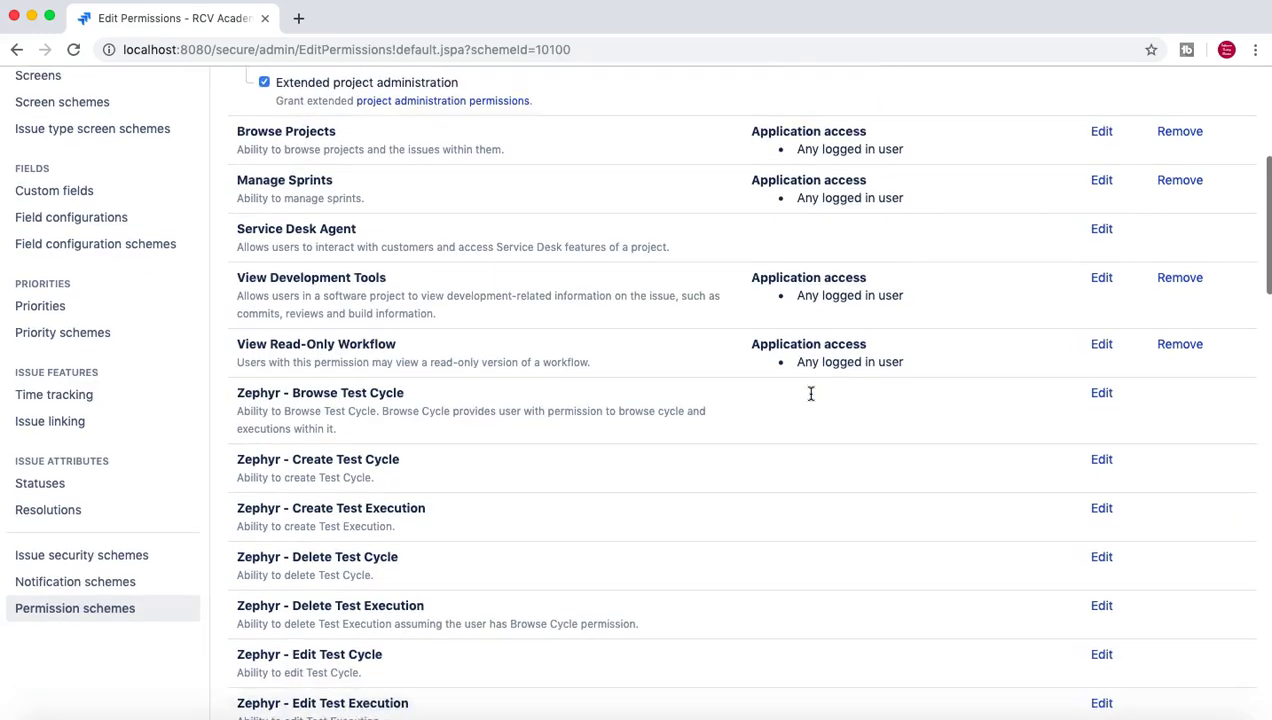
{"action": "scroll", "coordinate": [811, 393], "scroll_direction": "up", "scroll_amount": 2}
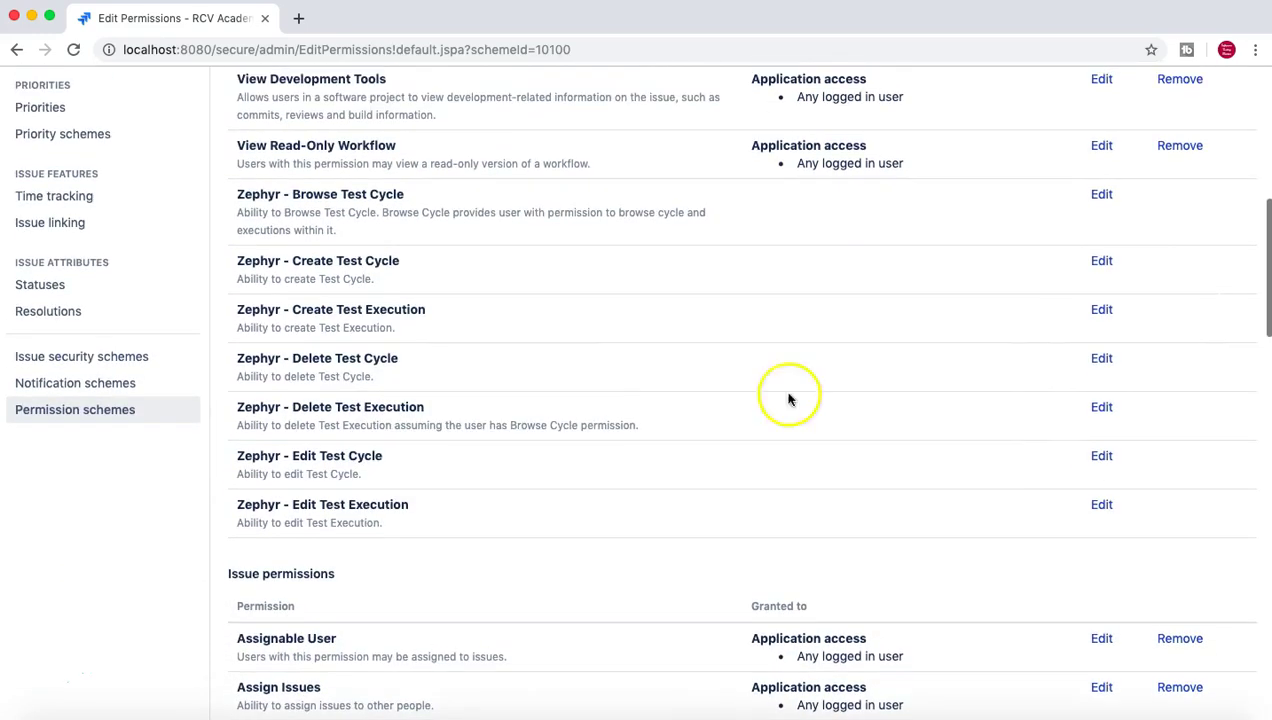
{"action": "left_click", "coordinate": [78, 410]}
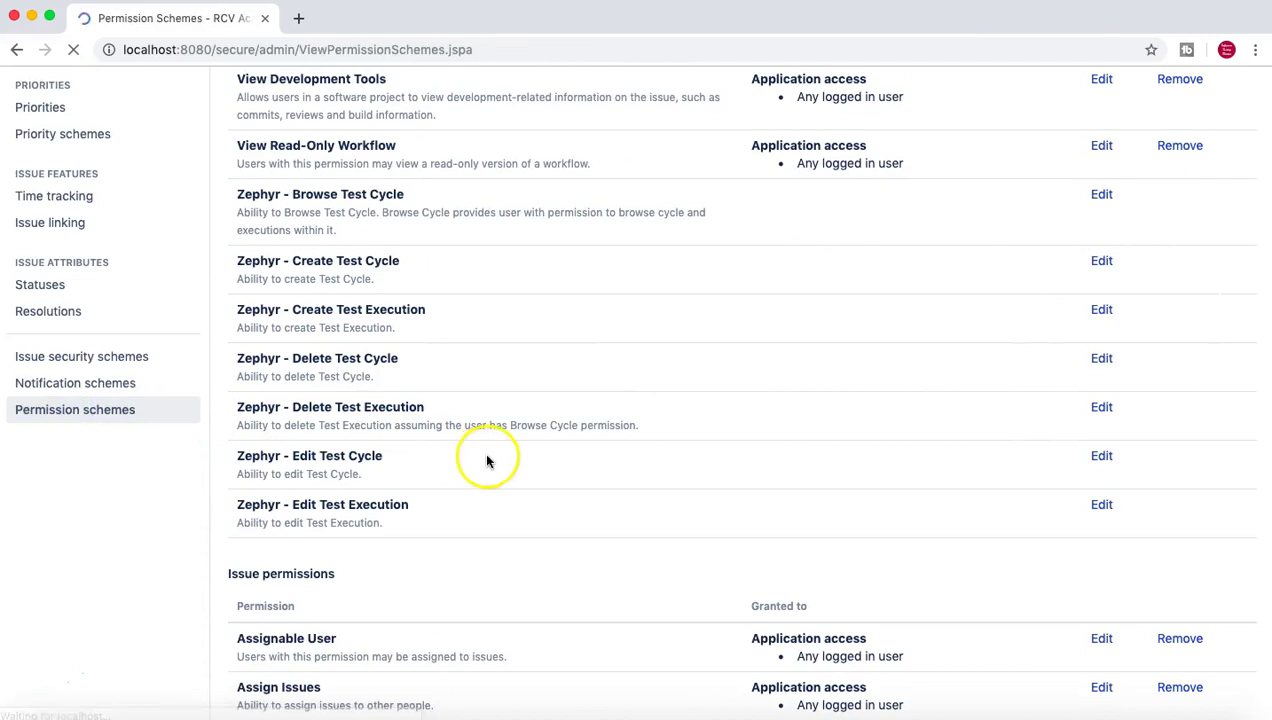
- Switch to the RCV Academy Online Portal project and view its Project settings summary
{"action": "scroll", "coordinate": [602, 460], "scroll_direction": "down", "scroll_amount": 1}
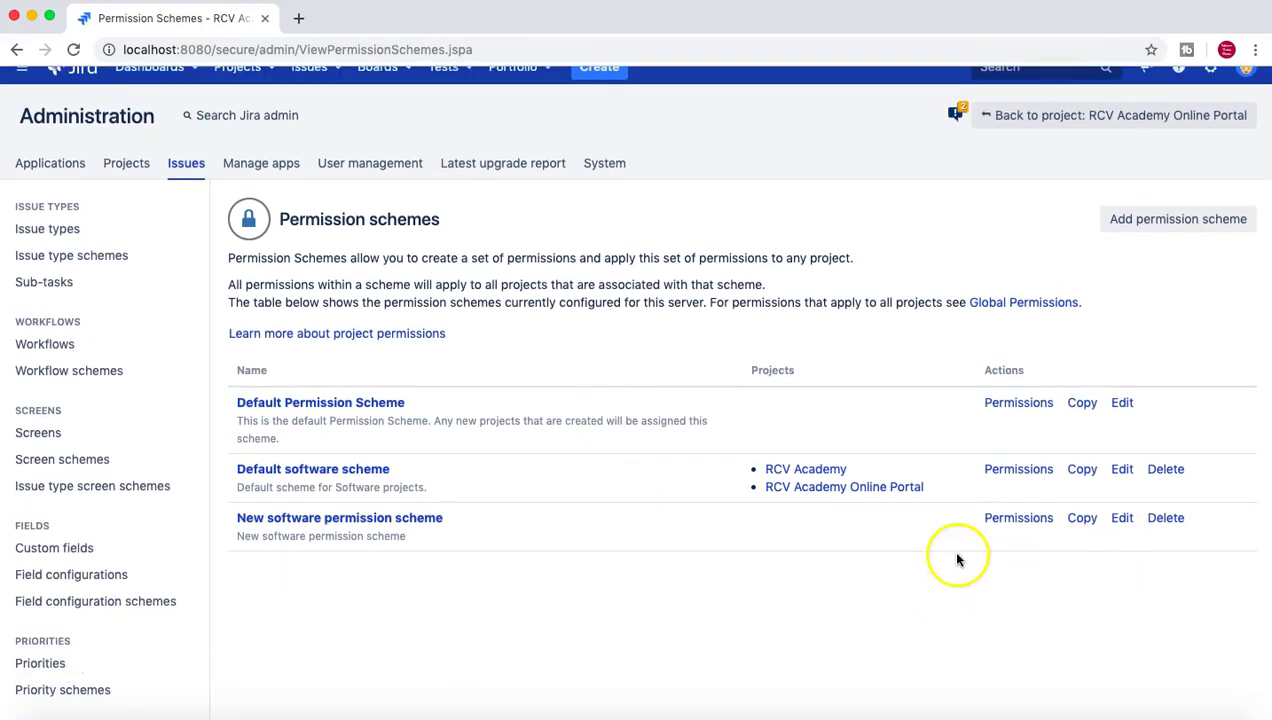
{"action": "scroll", "coordinate": [716, 582], "scroll_direction": "up", "scroll_amount": 1}
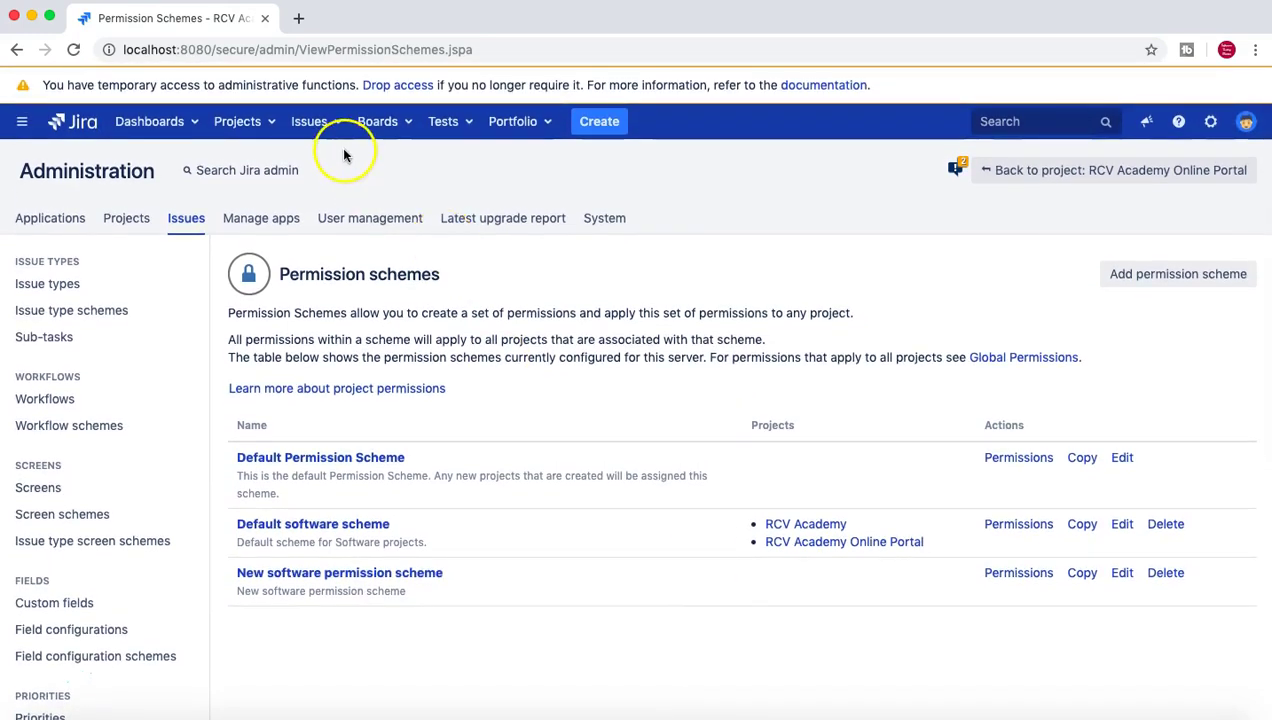
{"action": "left_click", "coordinate": [275, 125]}
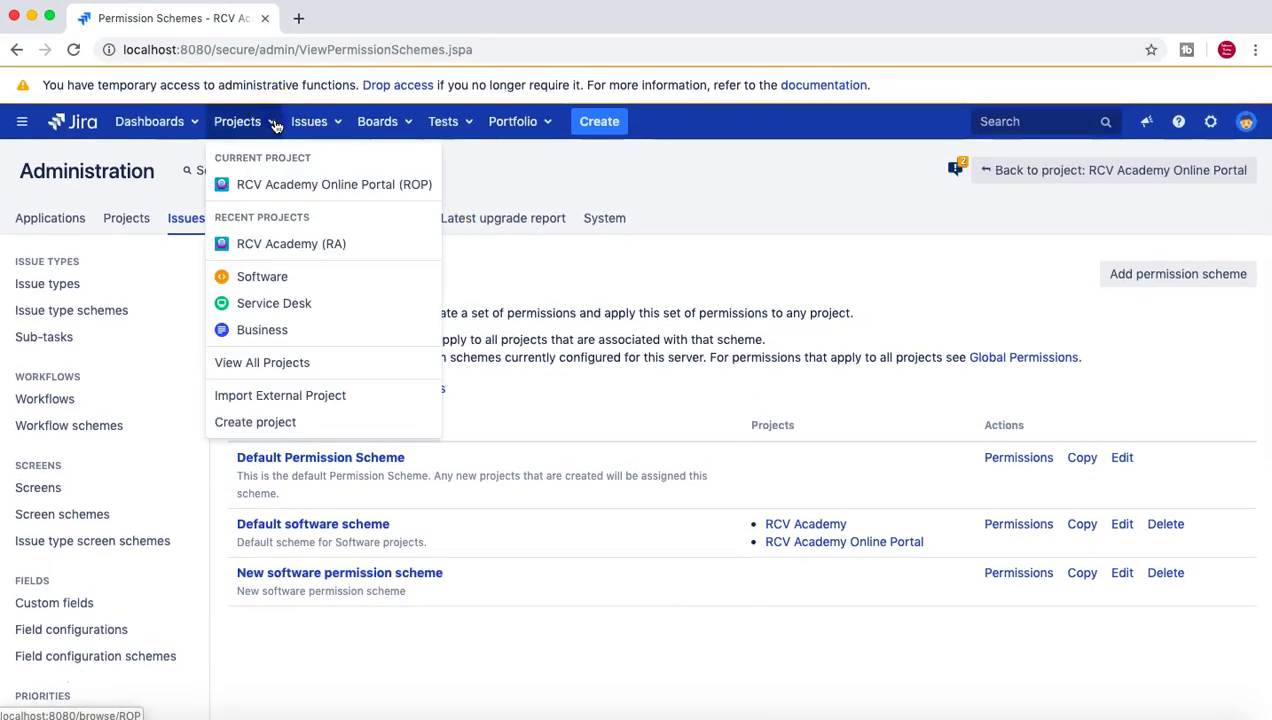
{"action": "left_click", "coordinate": [286, 186]}
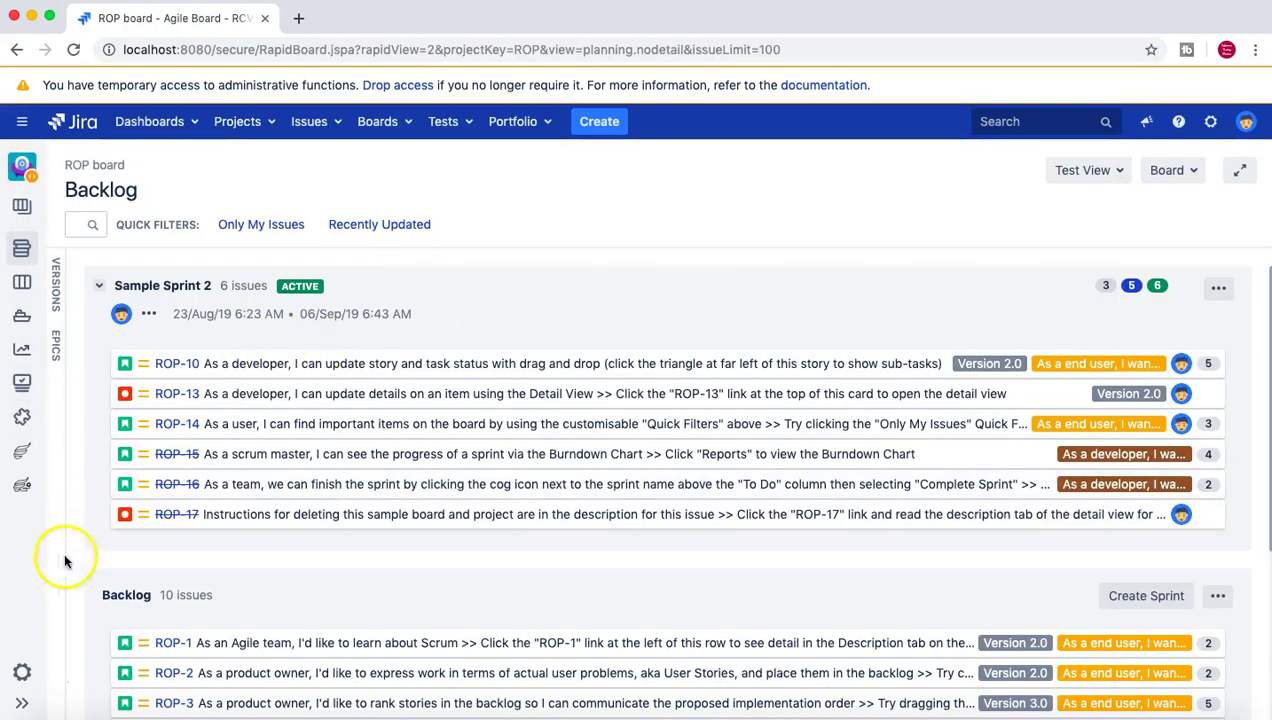
{"action": "left_click", "coordinate": [14, 674]}
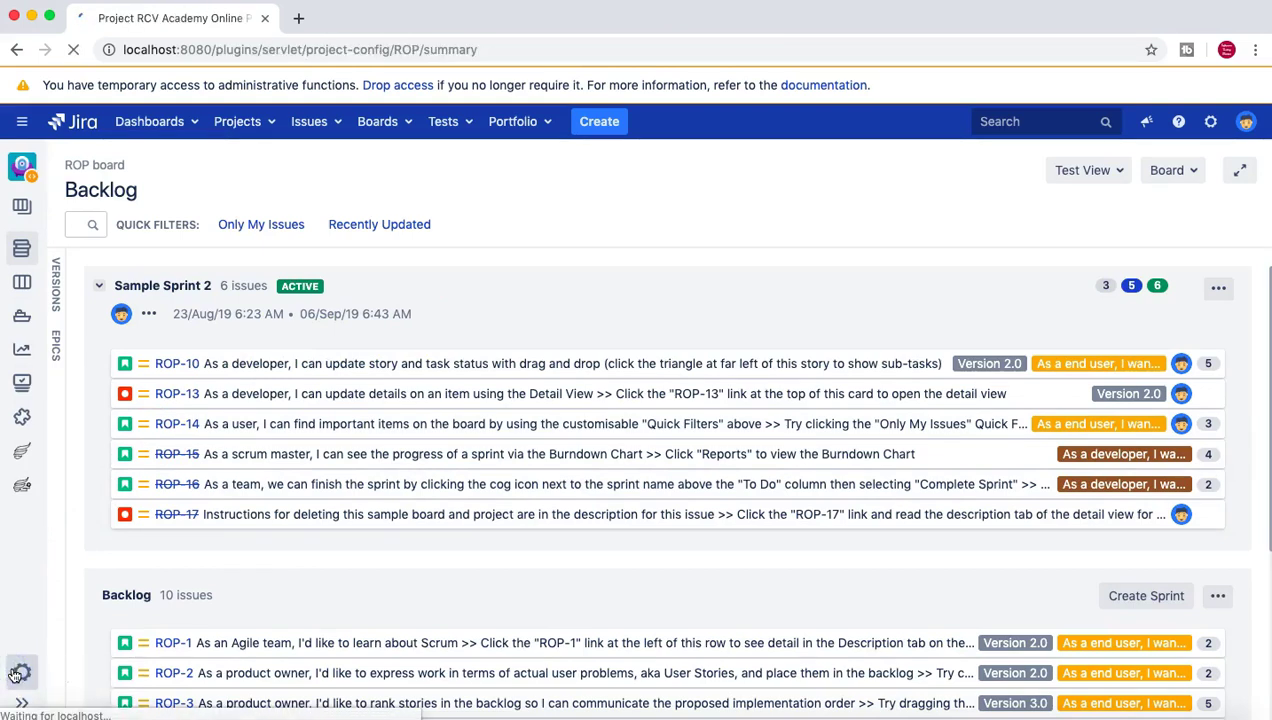
{"action": "scroll", "coordinate": [583, 420], "scroll_direction": "down", "scroll_amount": 3}
{"action": "scroll", "coordinate": [588, 440], "scroll_direction": "down", "scroll_amount": 6}
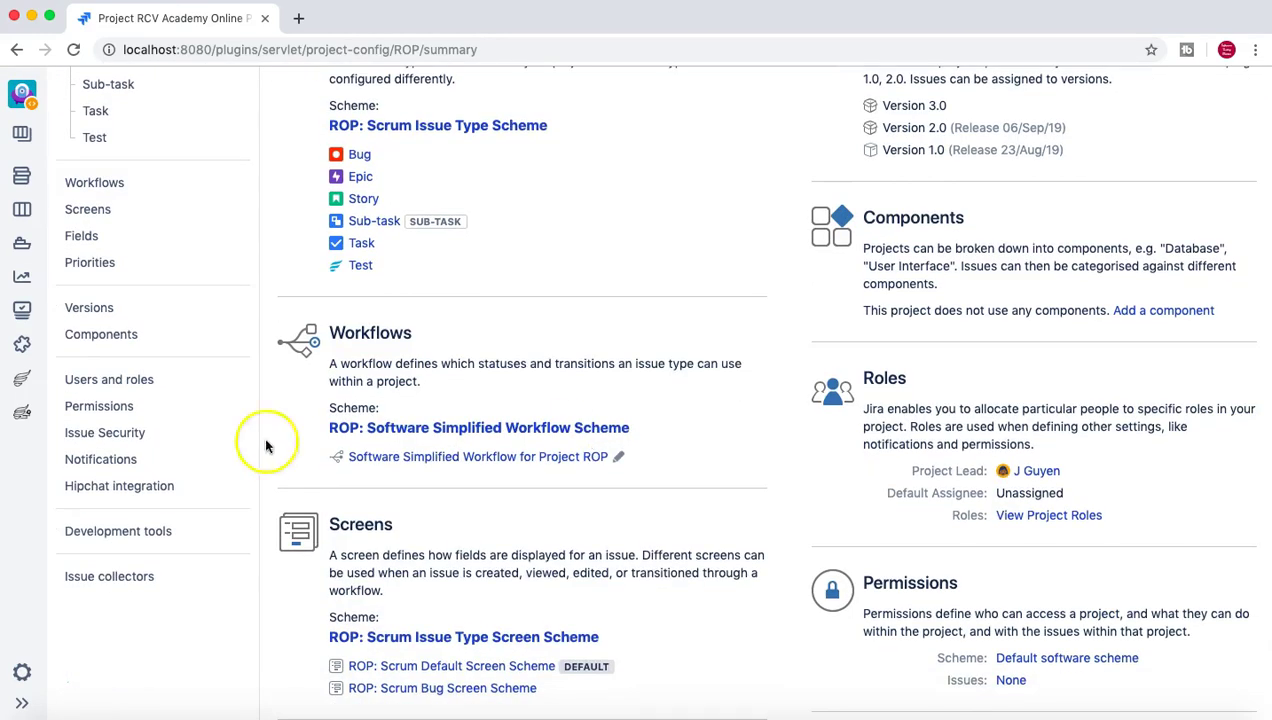
- Open Project Permissions and highlight the current Default software scheme
{"action": "left_click", "coordinate": [130, 407]}
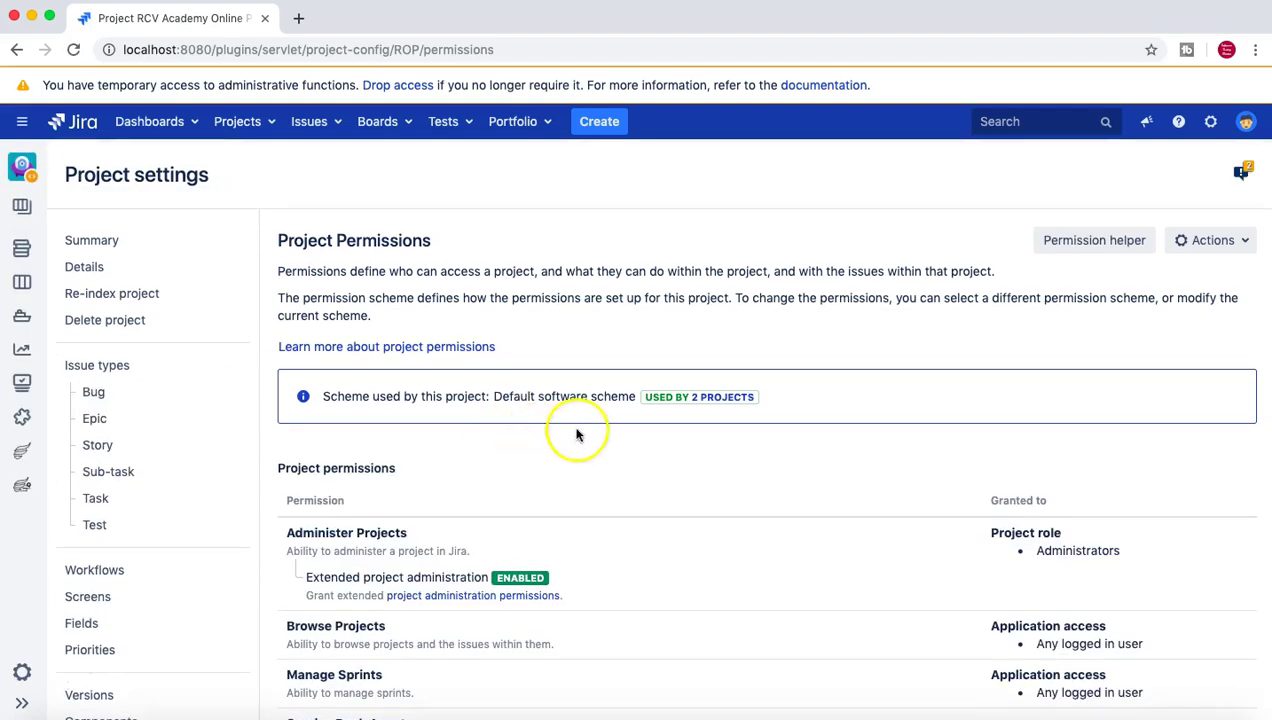
{"action": "scroll", "coordinate": [752, 456], "scroll_direction": "down", "scroll_amount": 2}
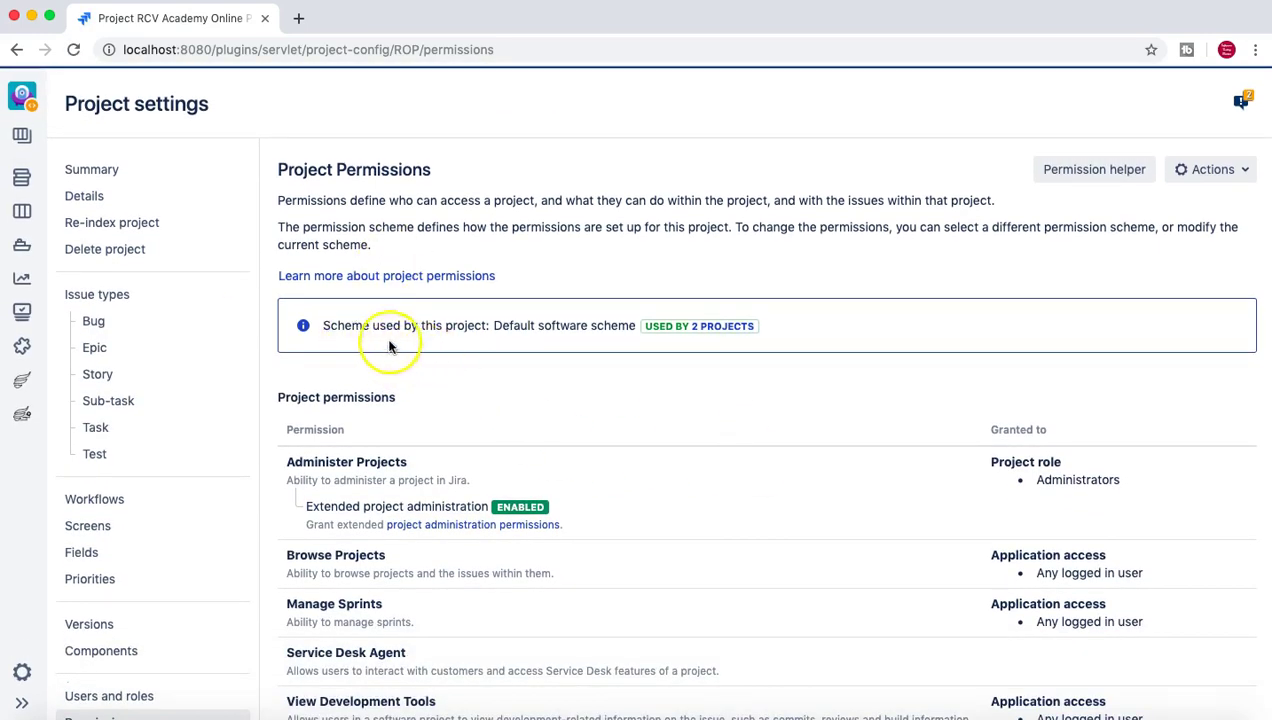
{"action": "left_click_drag", "start_coordinate": [396, 327], "coordinate": [474, 331]}
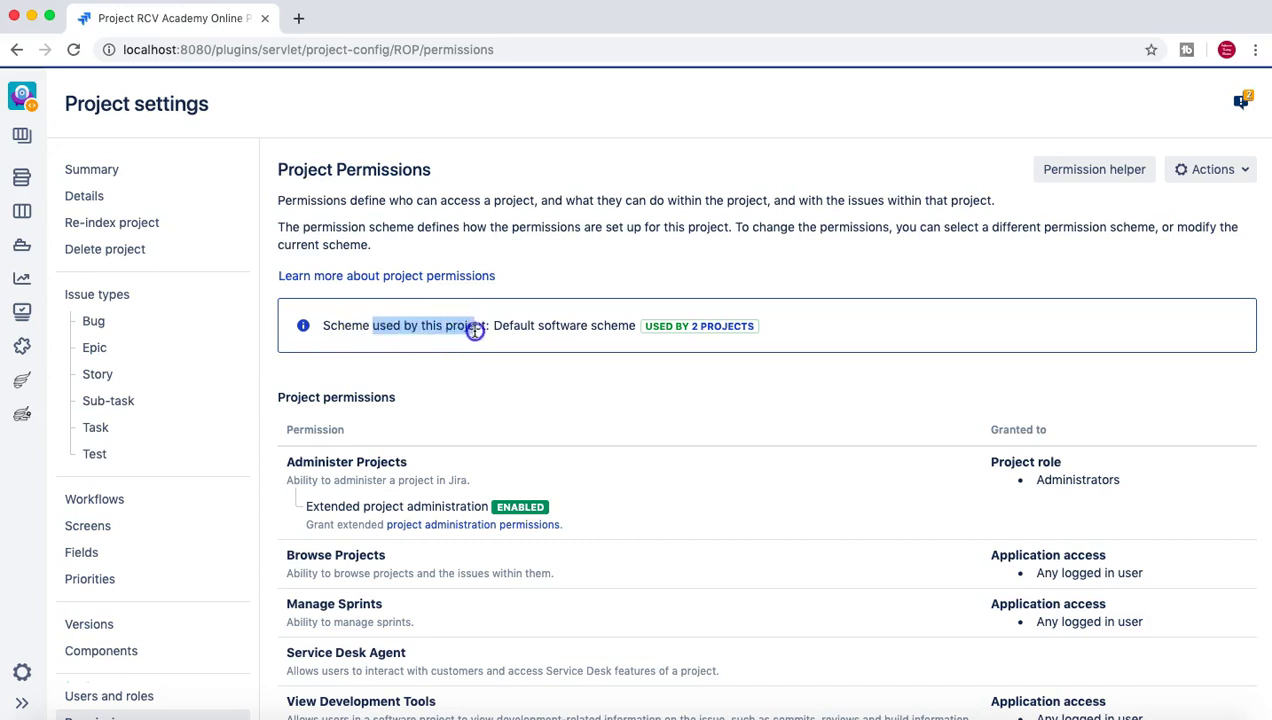
{"action": "left_click", "coordinate": [510, 330]}
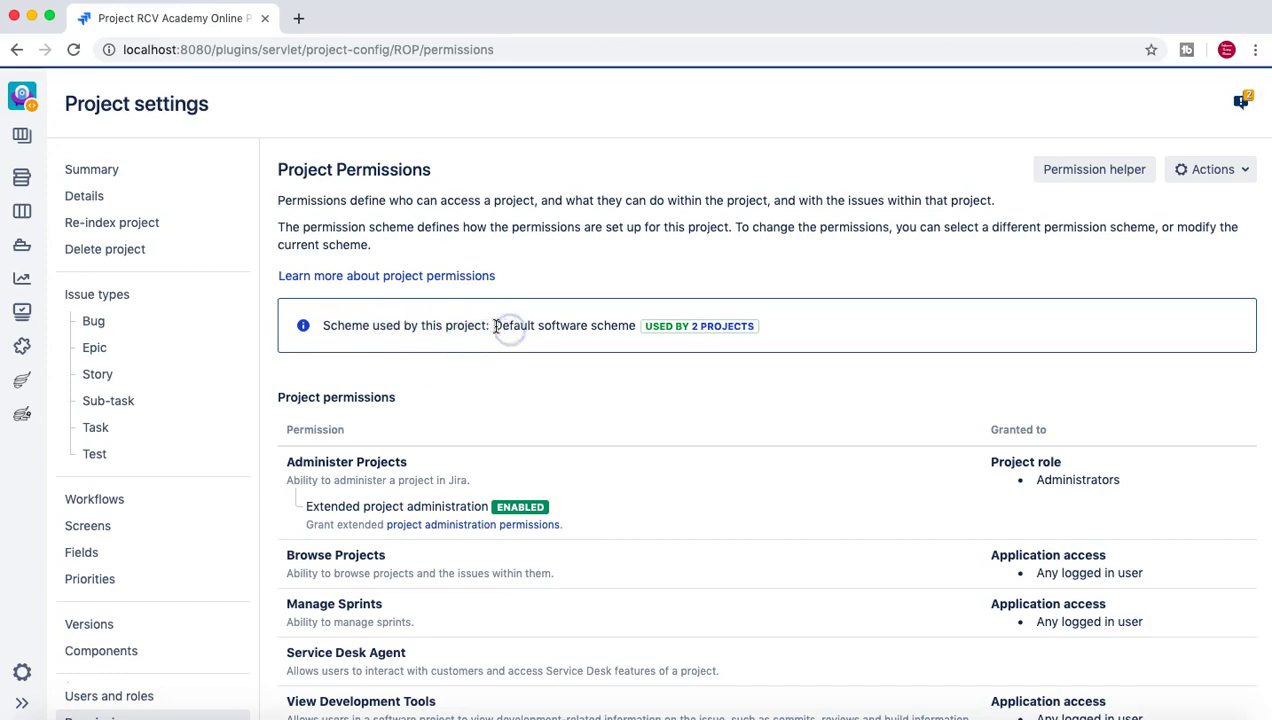
{"action": "left_click_drag", "start_coordinate": [546, 327], "coordinate": [626, 328]}
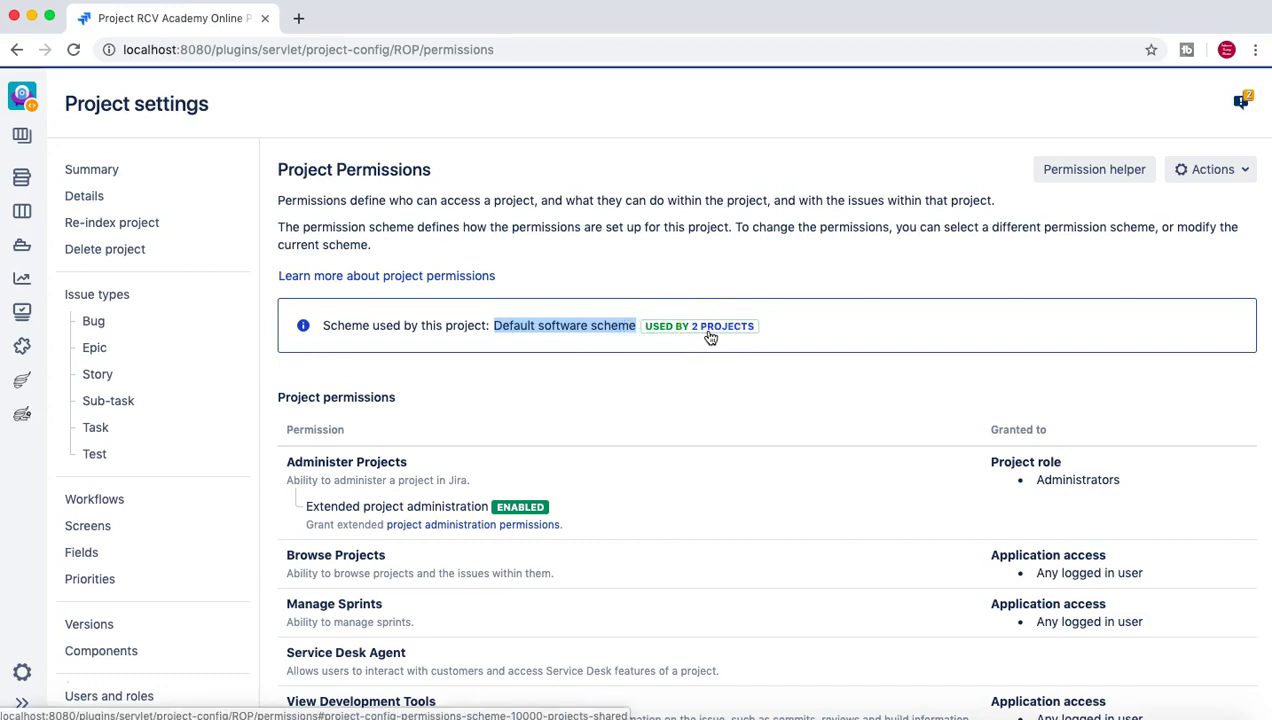
{"action": "left_click", "coordinate": [822, 336]}
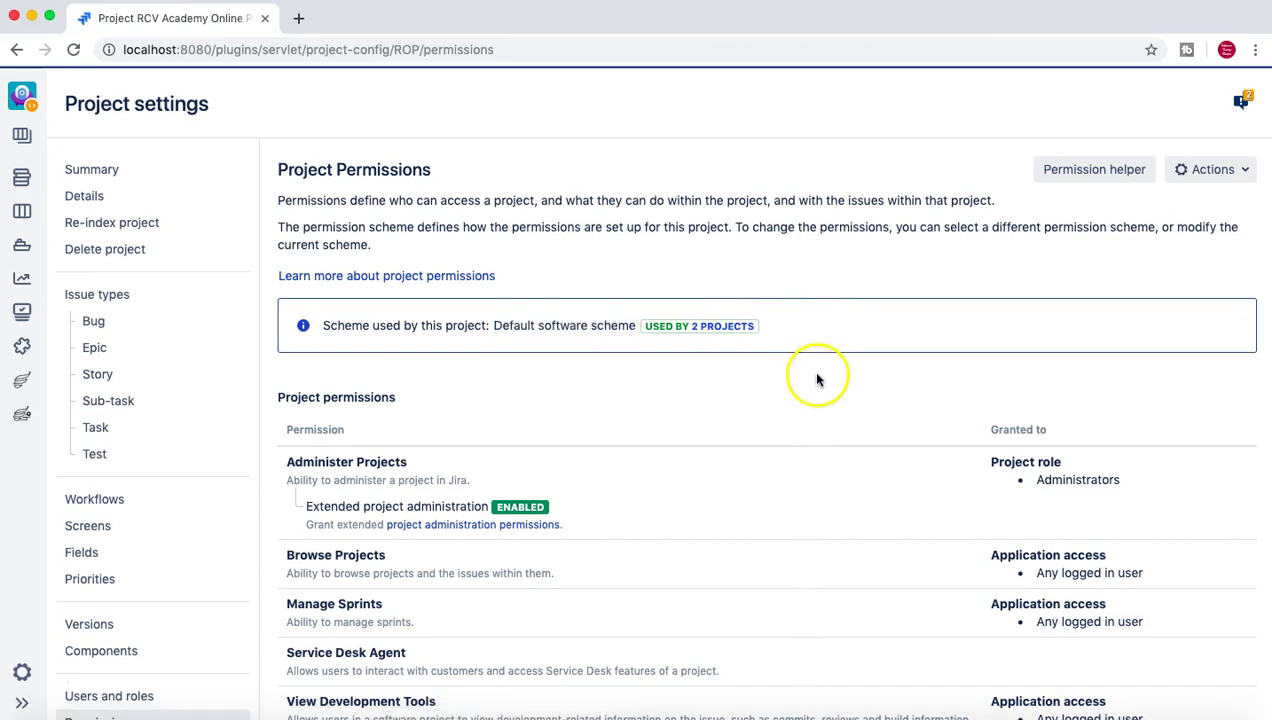
{"action": "scroll", "coordinate": [817, 379], "scroll_direction": "up", "scroll_amount": 1}
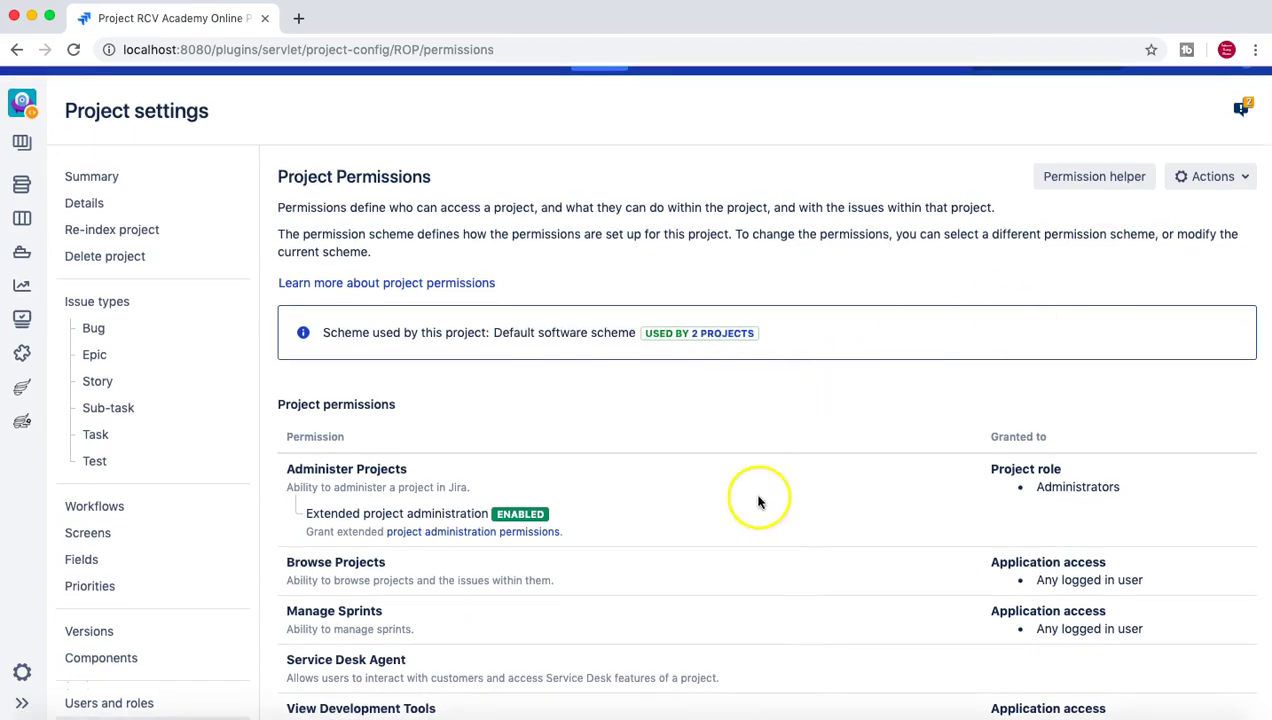
- Choose Actions > Use a different scheme, going back once and choosing it again
{"action": "left_click", "coordinate": [1247, 180]}
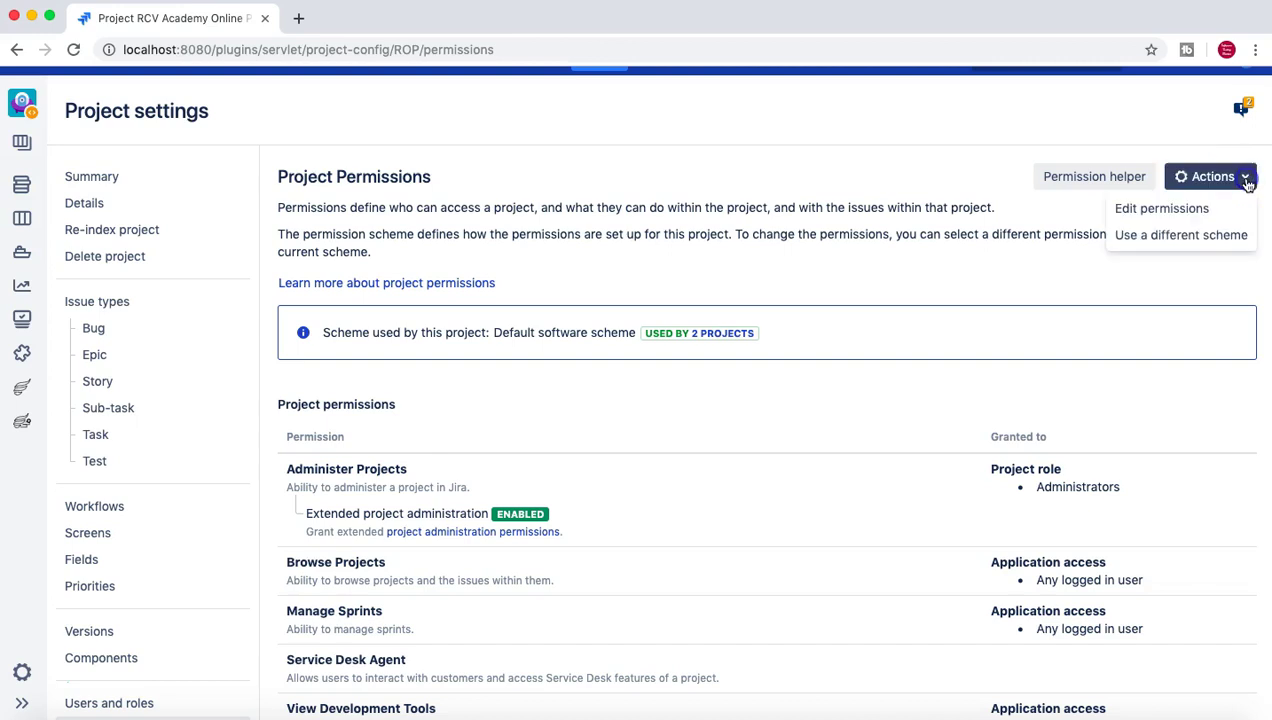
{"action": "left_click", "coordinate": [1210, 236]}
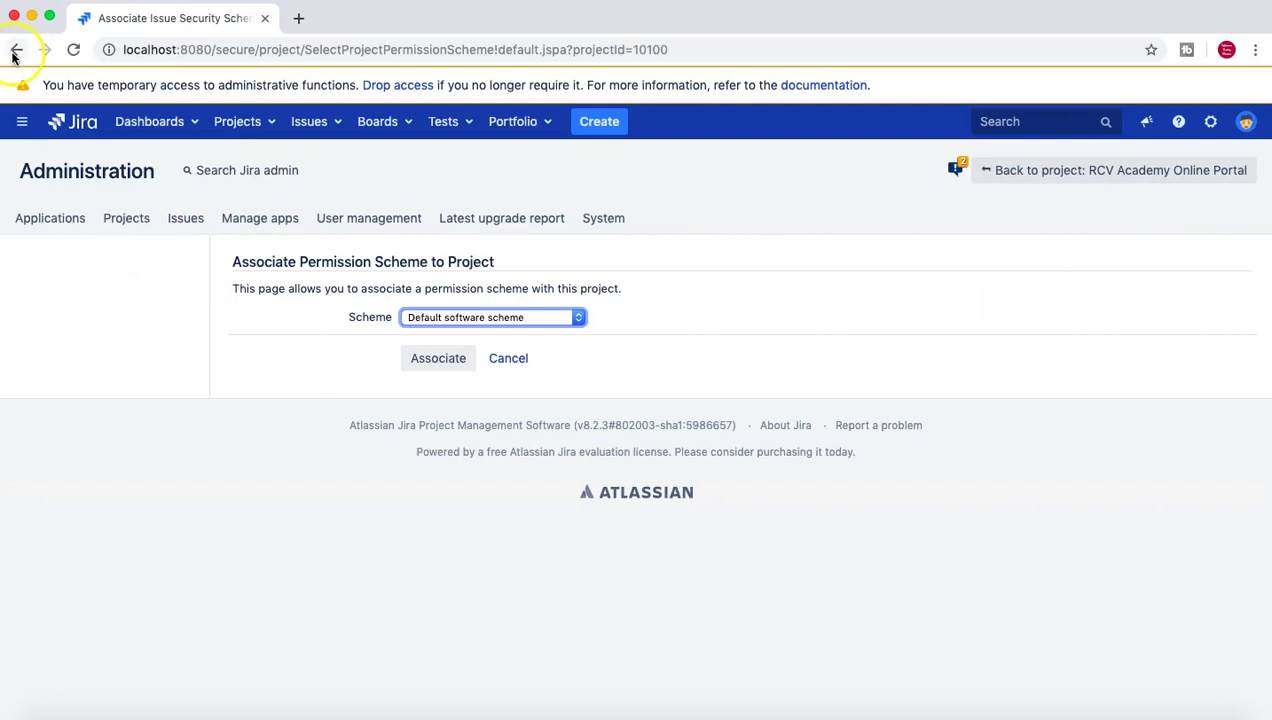
{"action": "left_click", "coordinate": [15, 51]}
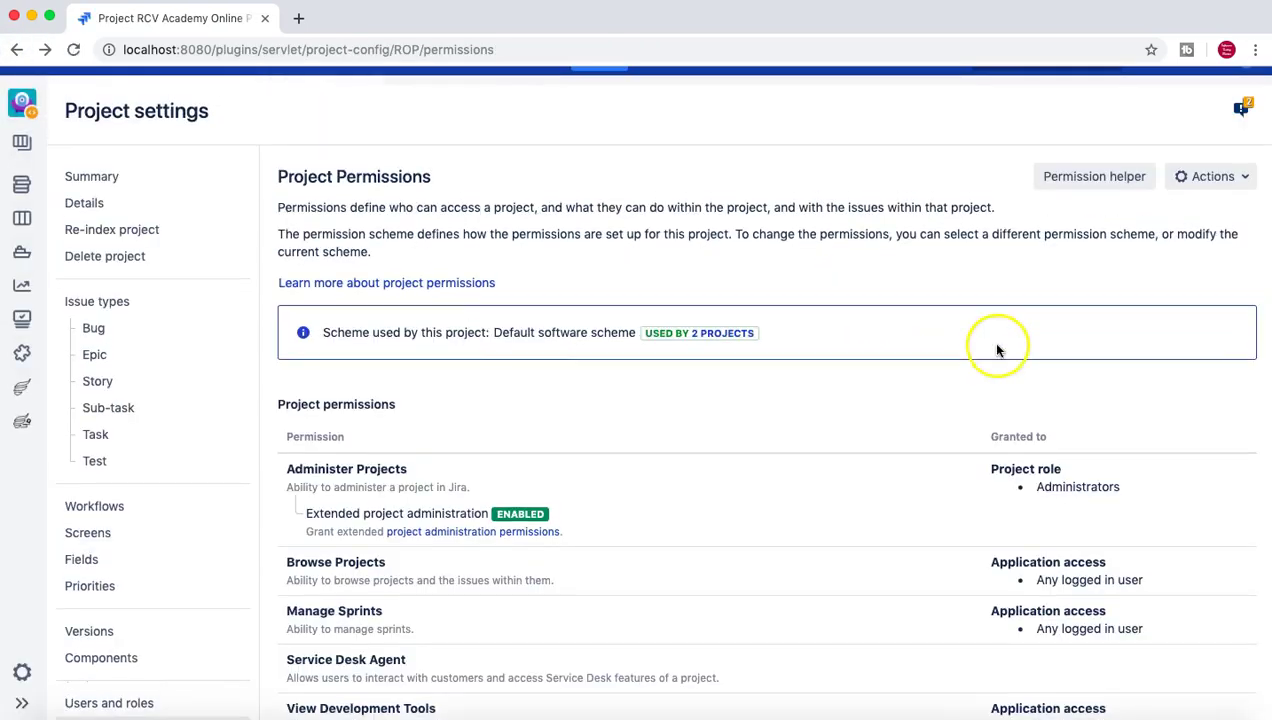
{"action": "left_click", "coordinate": [1247, 180]}
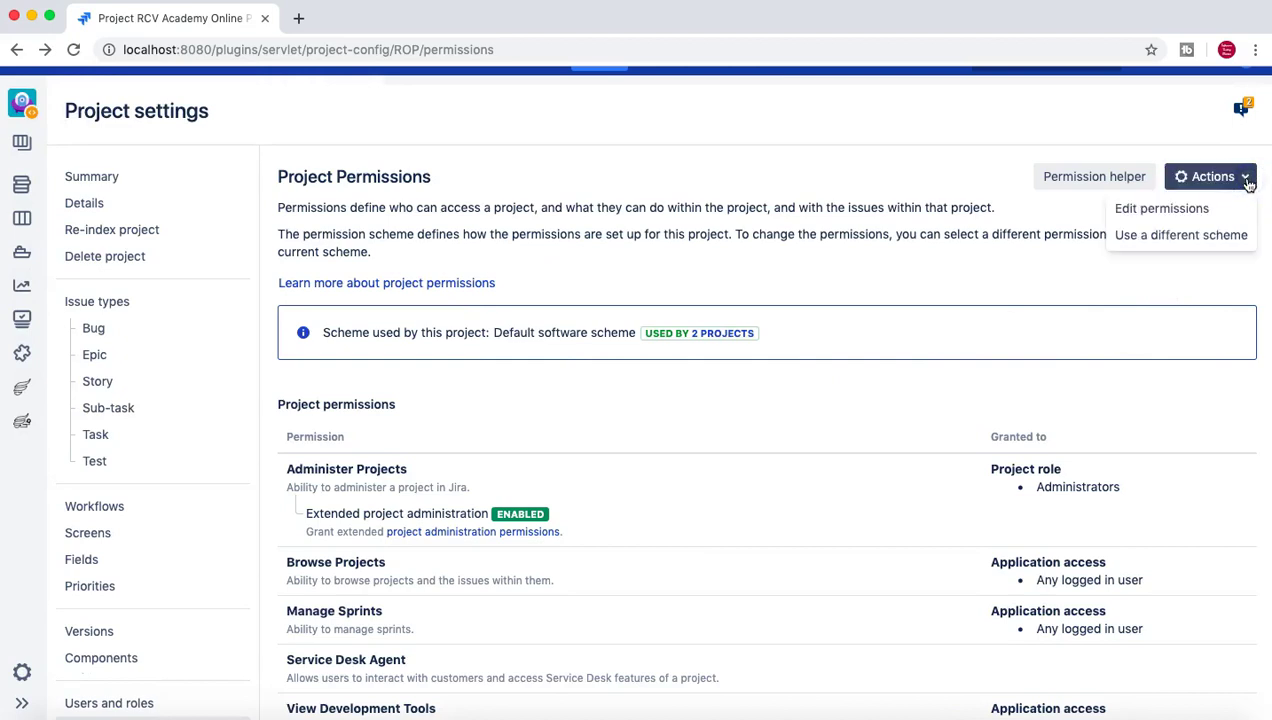
{"action": "left_click", "coordinate": [1212, 241]}
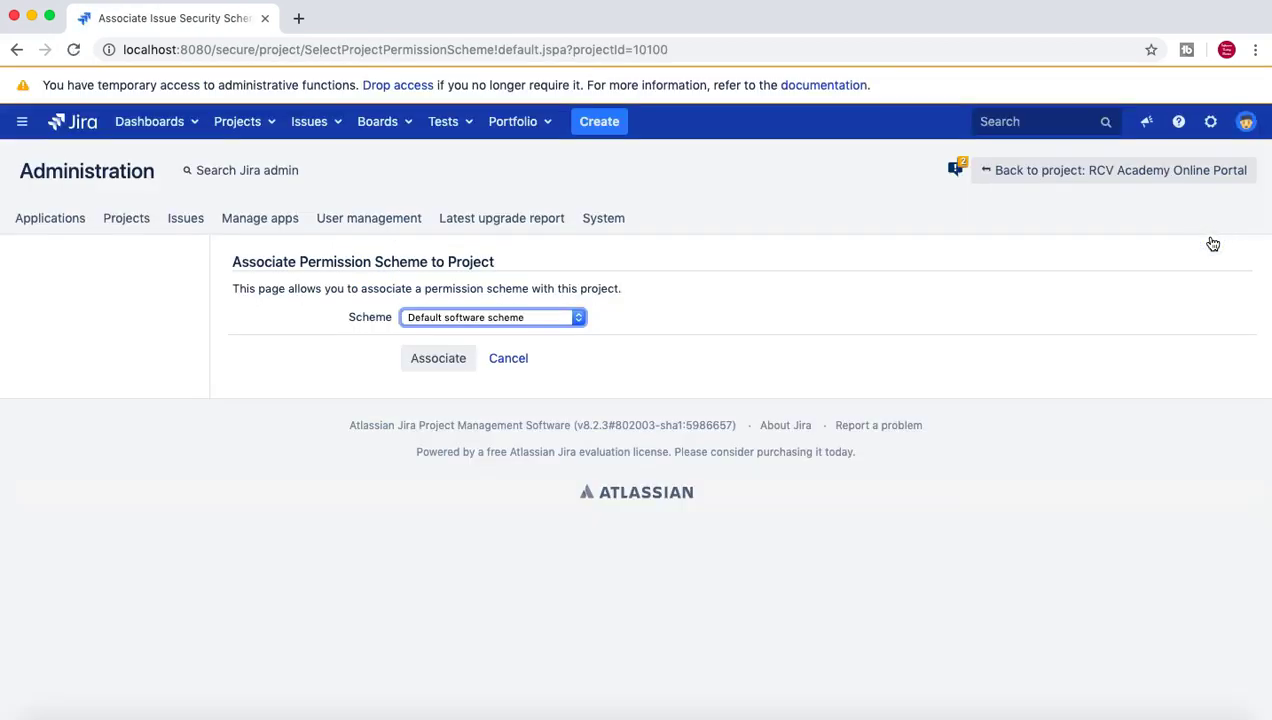
- Associate the New software permission scheme with RCV Academy Online Portal
{"action": "left_click", "coordinate": [580, 318]}
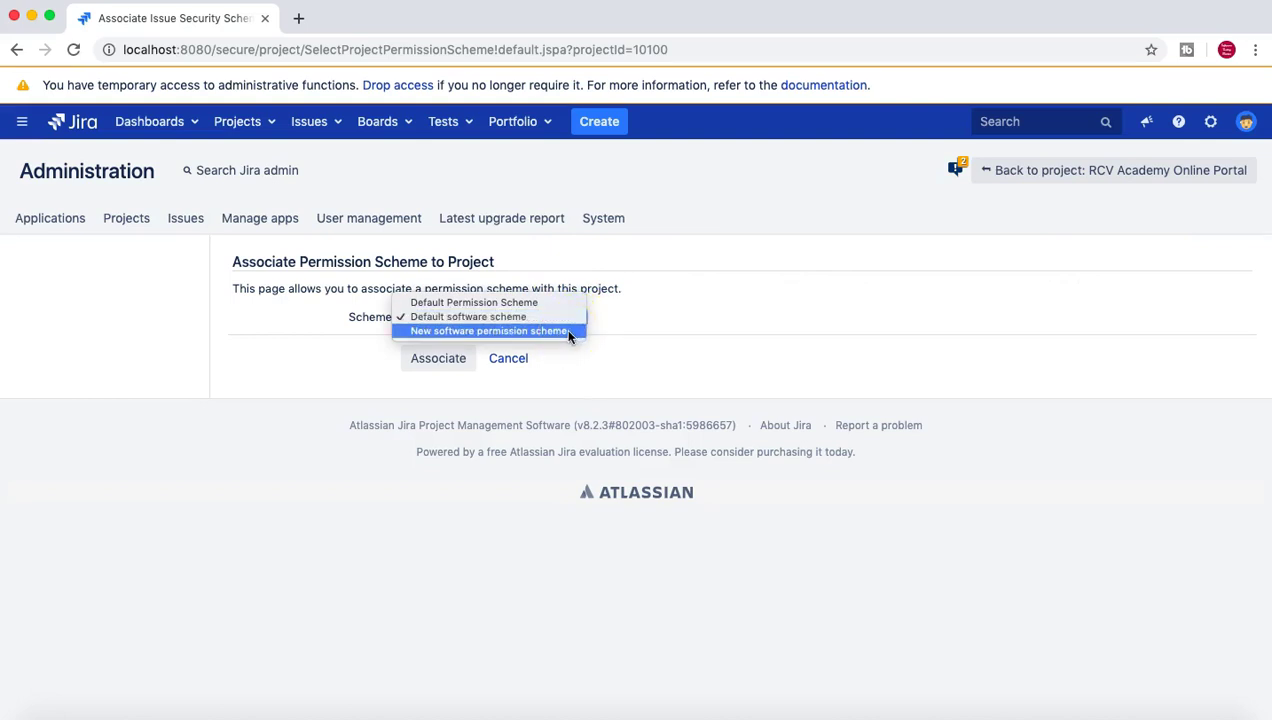
{"action": "left_click", "coordinate": [568, 331]}
{"action": "left_click", "coordinate": [444, 362]}
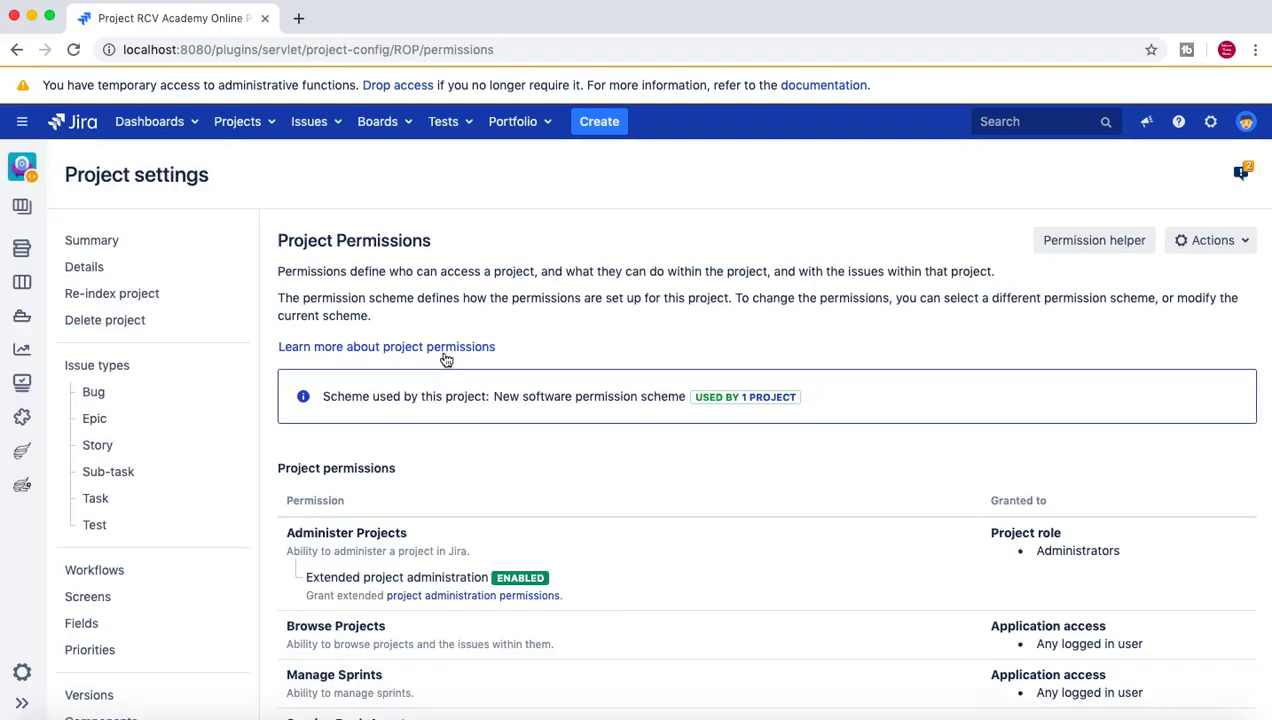
{"action": "left_click", "coordinate": [610, 505]}
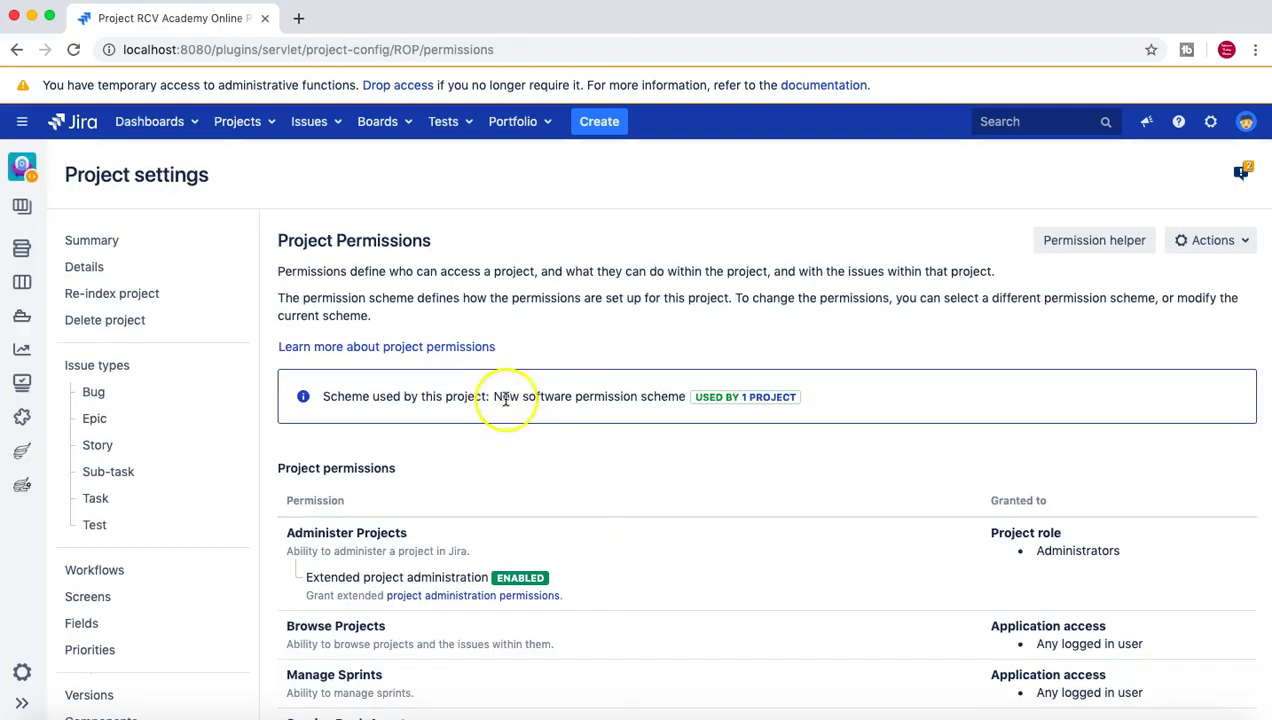
- Highlight the New software permission scheme name, then go to your user profile
{"action": "left_click_drag", "start_coordinate": [494, 396], "coordinate": [641, 396]}
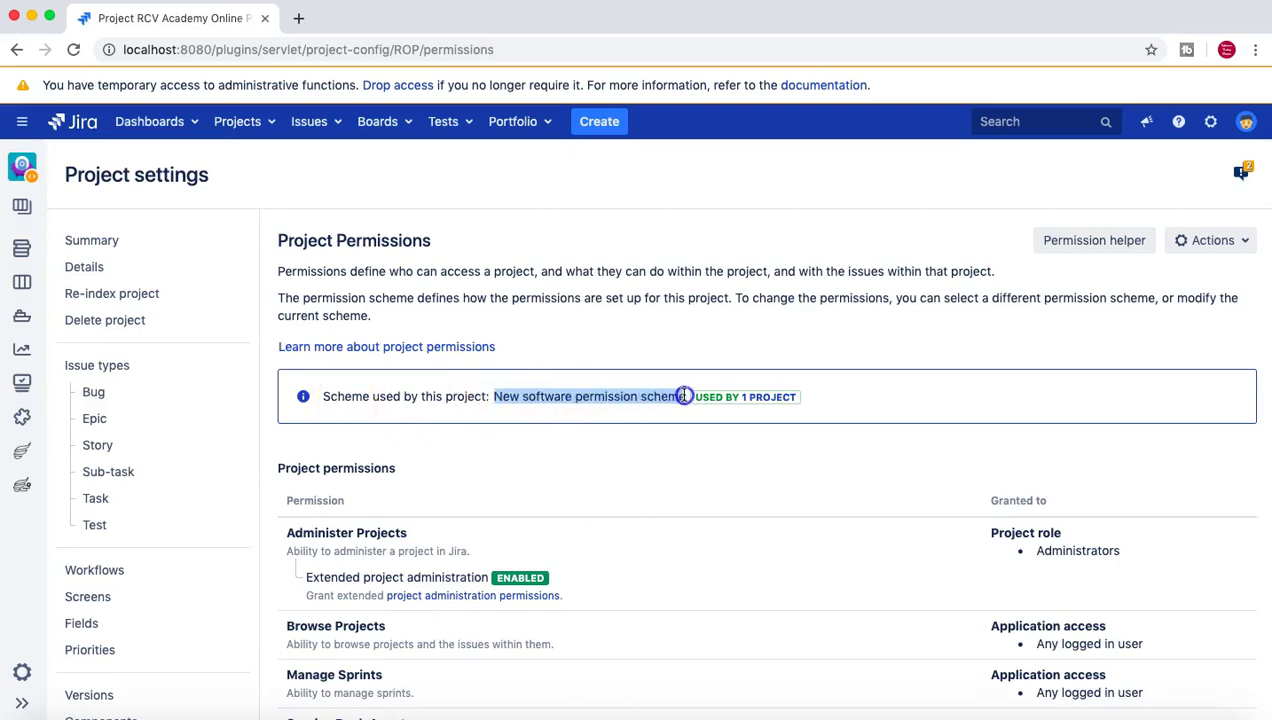
{"action": "left_click", "coordinate": [673, 446]}
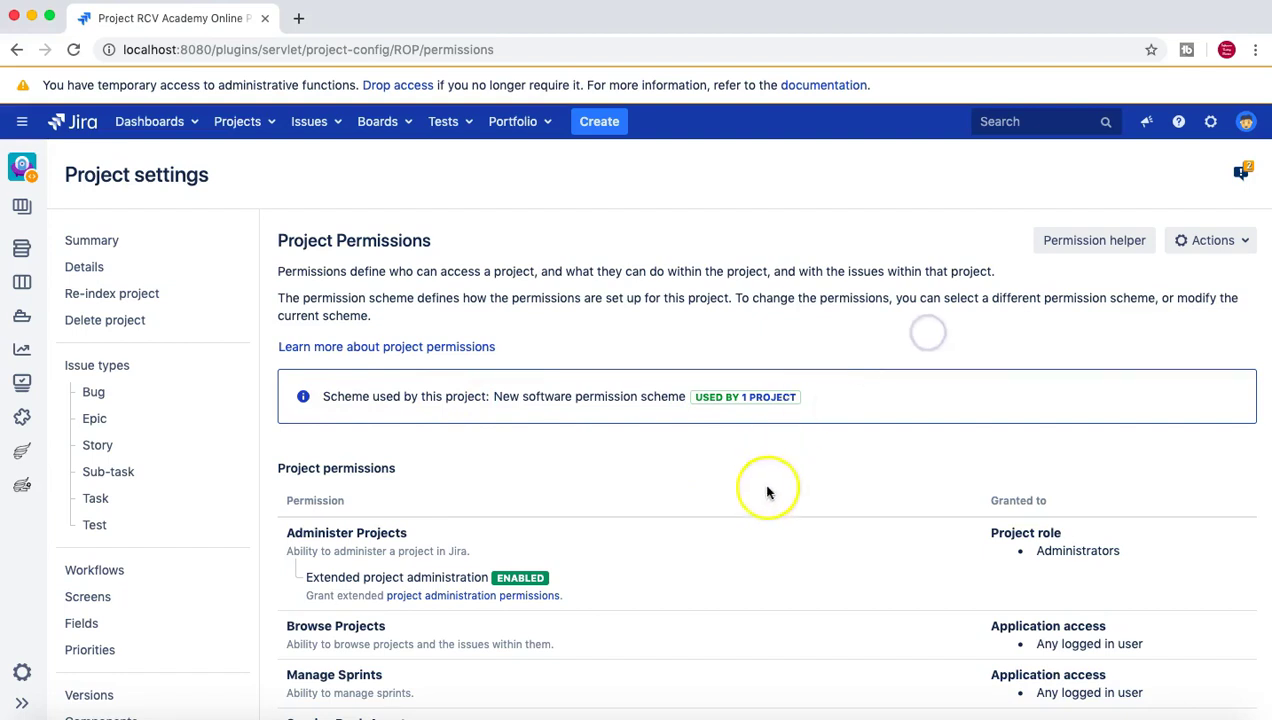
{"action": "scroll", "coordinate": [765, 510], "scroll_direction": "down", "scroll_amount": 1}
{"action": "scroll", "coordinate": [763, 510], "scroll_direction": "down", "scroll_amount": 3}
{"action": "scroll", "coordinate": [763, 510], "scroll_direction": "up", "scroll_amount": 4}
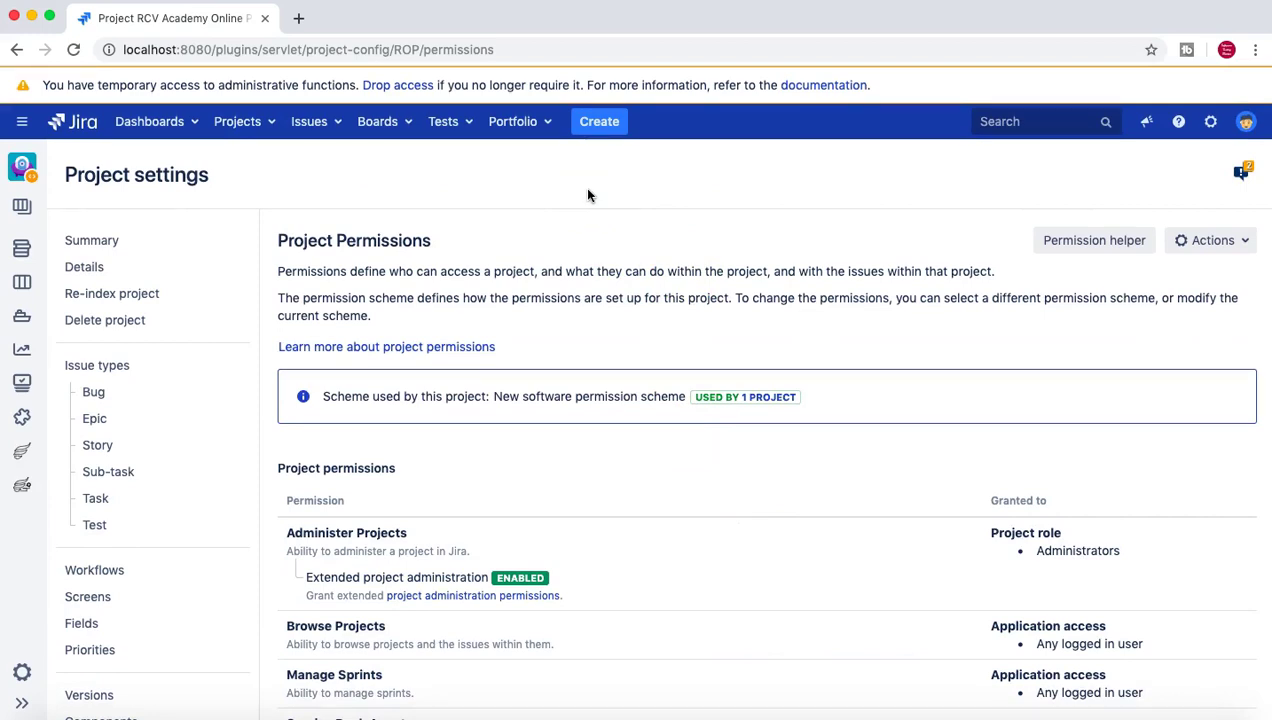
{"action": "left_click", "coordinate": [1246, 122]}
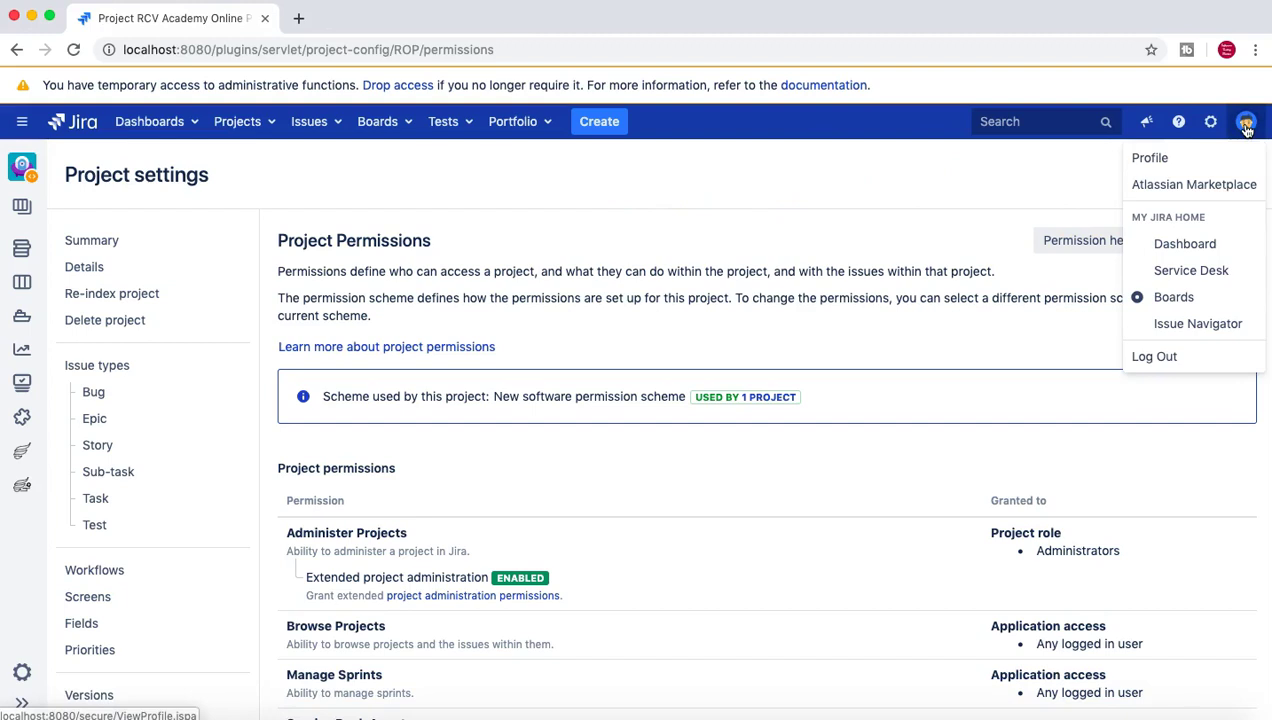
{"action": "left_click", "coordinate": [1205, 158]}
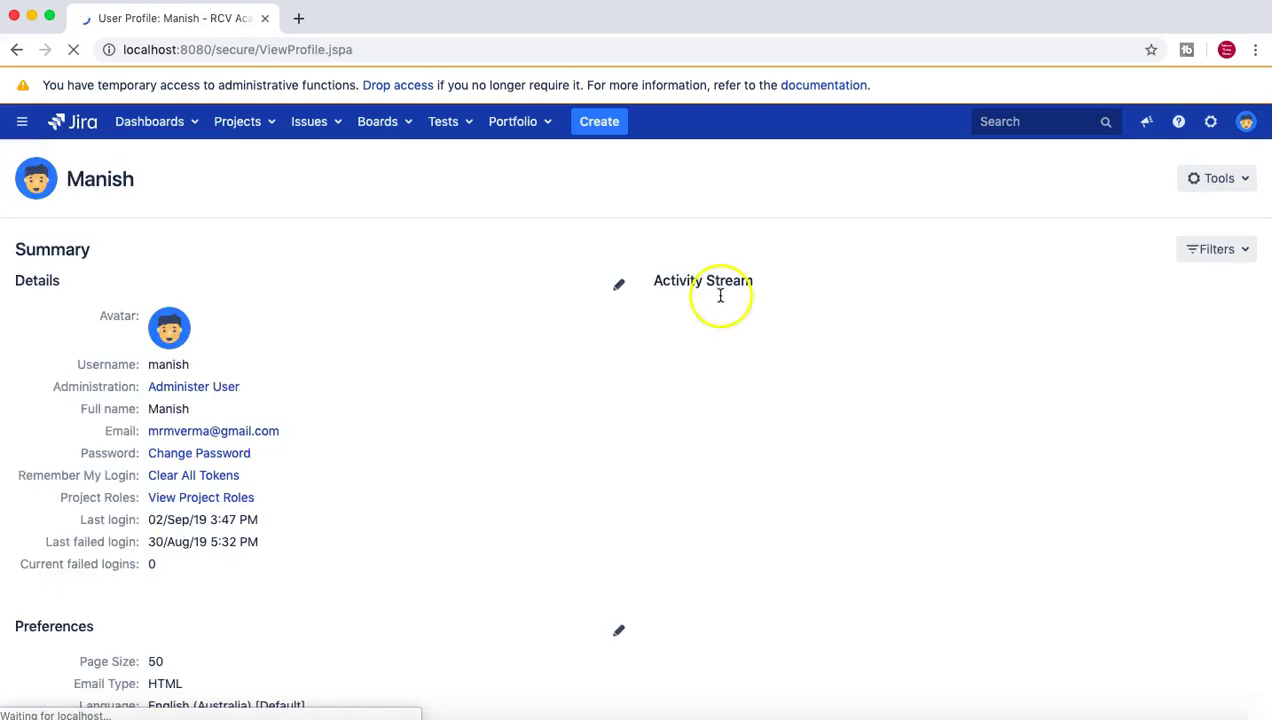
{"action": "scroll", "coordinate": [464, 490], "scroll_direction": "down", "scroll_amount": 2}
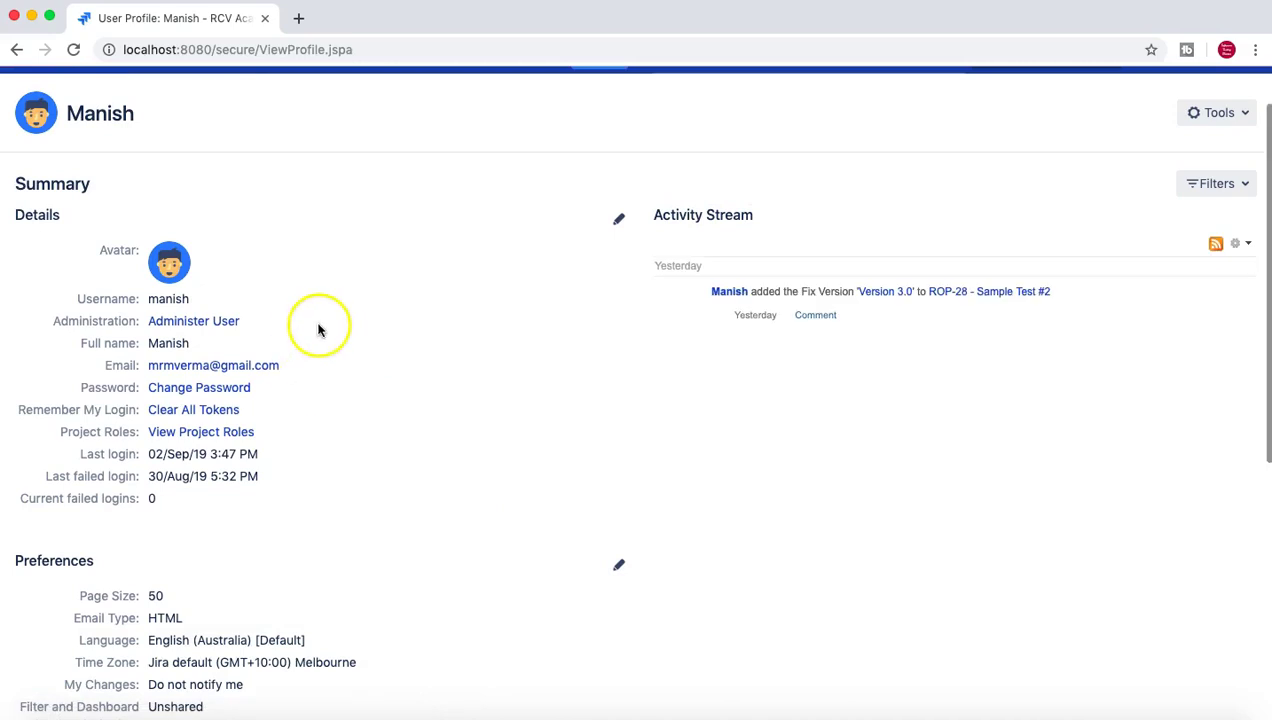
{"action": "scroll", "coordinate": [384, 406], "scroll_direction": "down", "scroll_amount": 2}
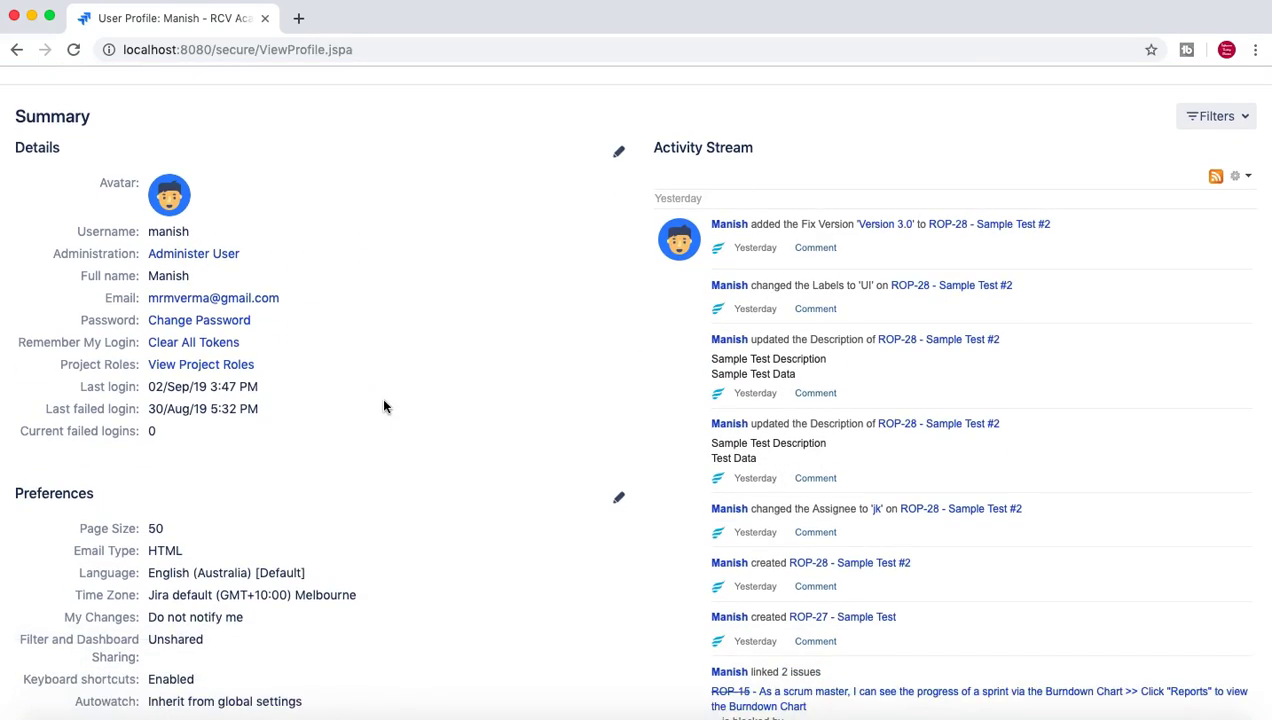
{"action": "scroll", "coordinate": [384, 406], "scroll_direction": "down", "scroll_amount": 10}
{"action": "scroll", "coordinate": [384, 406], "scroll_direction": "down", "scroll_amount": 1}
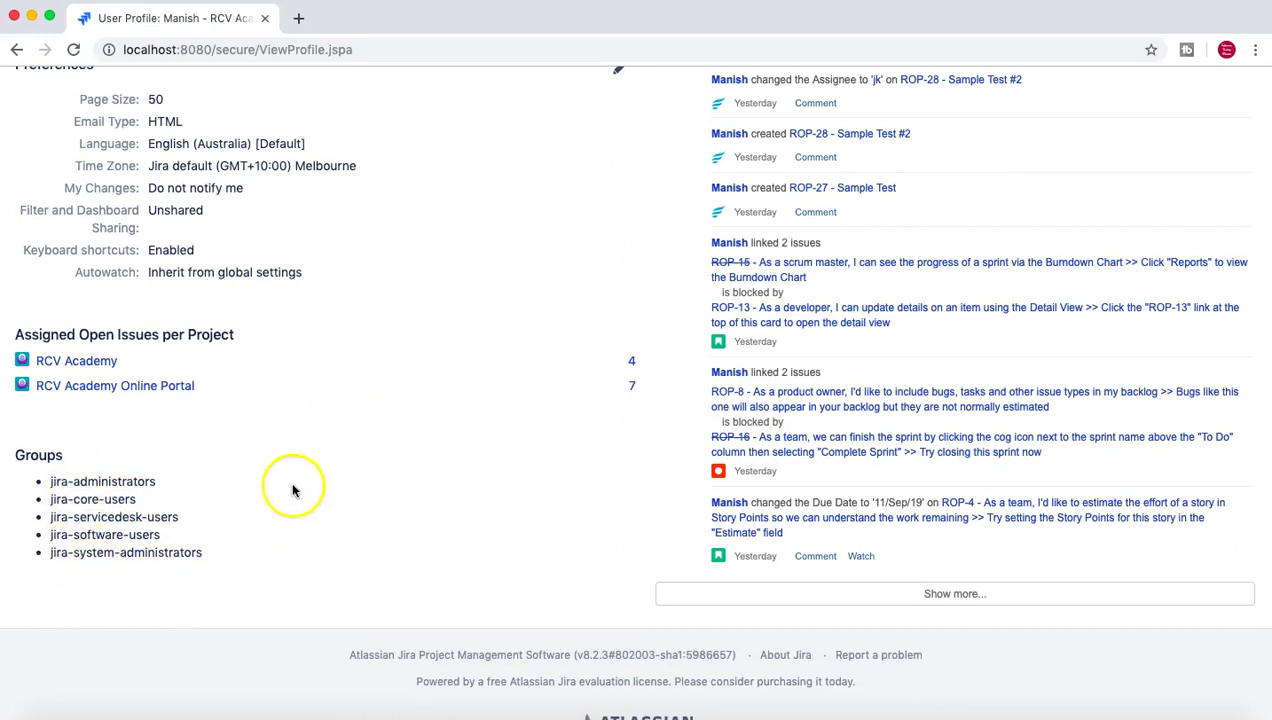
{"action": "scroll", "coordinate": [310, 484], "scroll_direction": "up", "scroll_amount": 2}
{"action": "scroll", "coordinate": [310, 483], "scroll_direction": "down", "scroll_amount": 2}
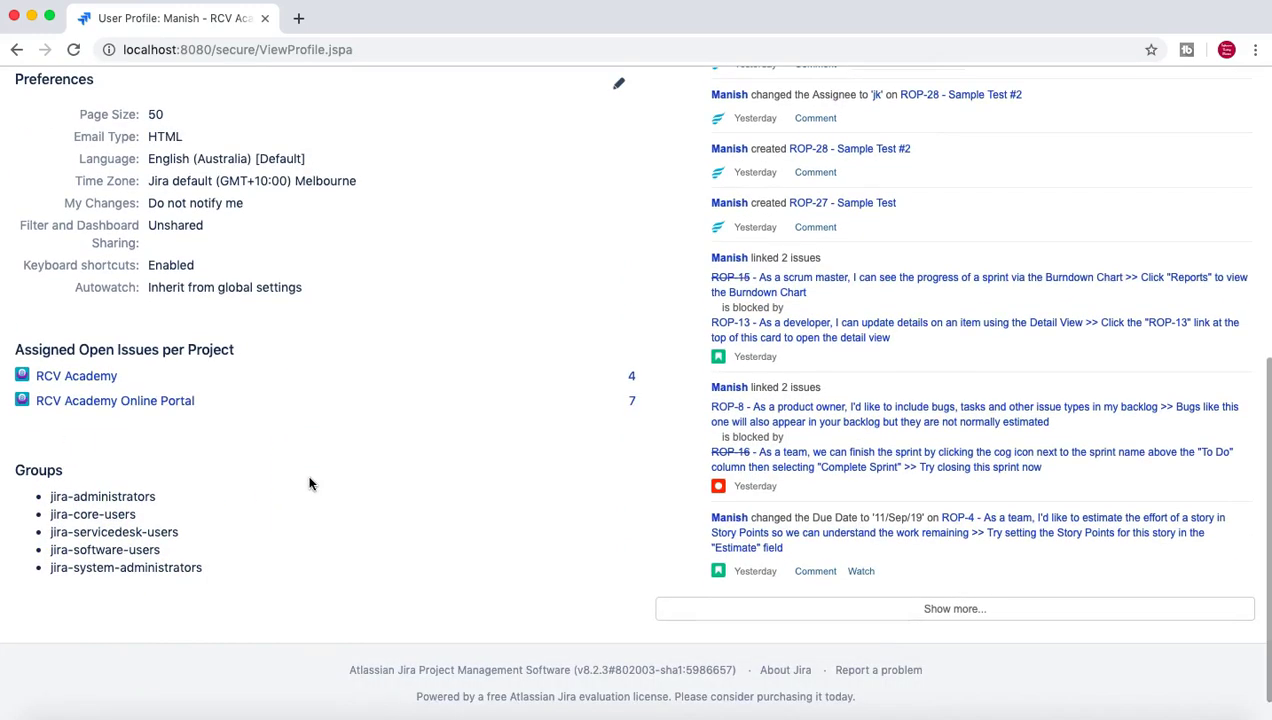
{"action": "scroll", "coordinate": [310, 484], "scroll_direction": "up", "scroll_amount": 8}
{"action": "scroll", "coordinate": [310, 484], "scroll_direction": "down", "scroll_amount": 7}
{"action": "scroll", "coordinate": [310, 484], "scroll_direction": "up", "scroll_amount": 4}
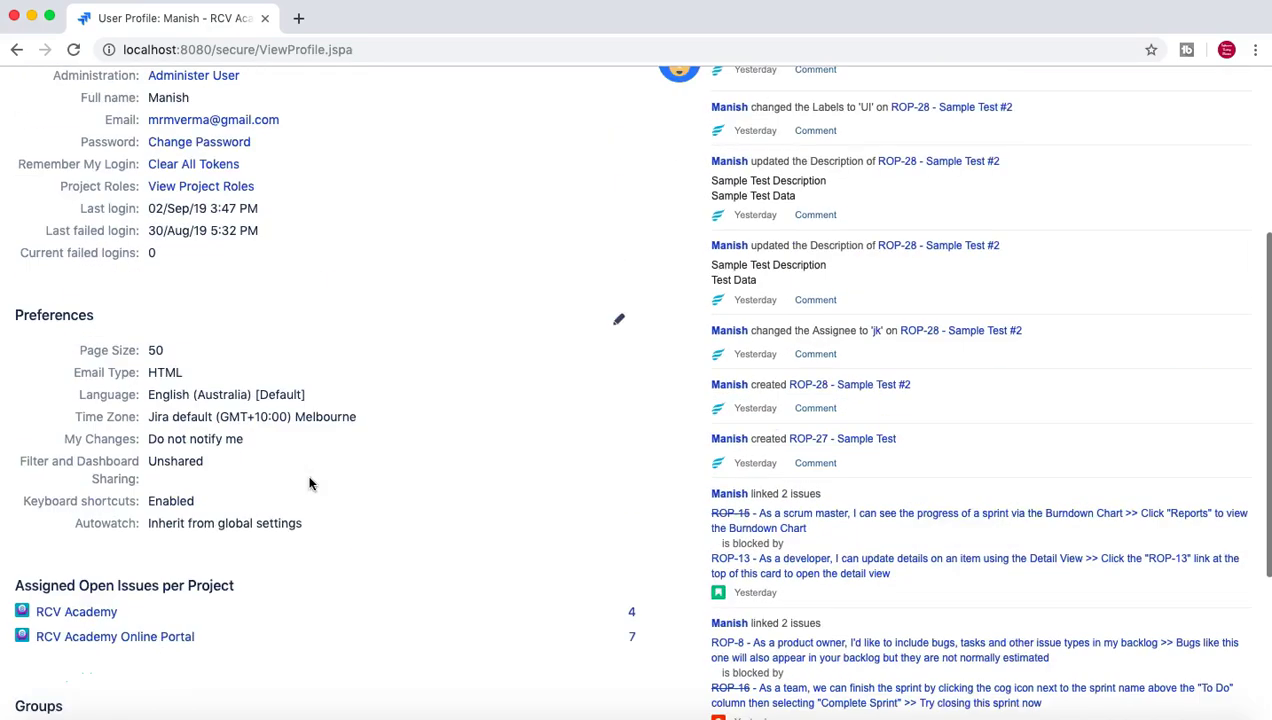
{"action": "scroll", "coordinate": [310, 484], "scroll_direction": "up", "scroll_amount": 4}
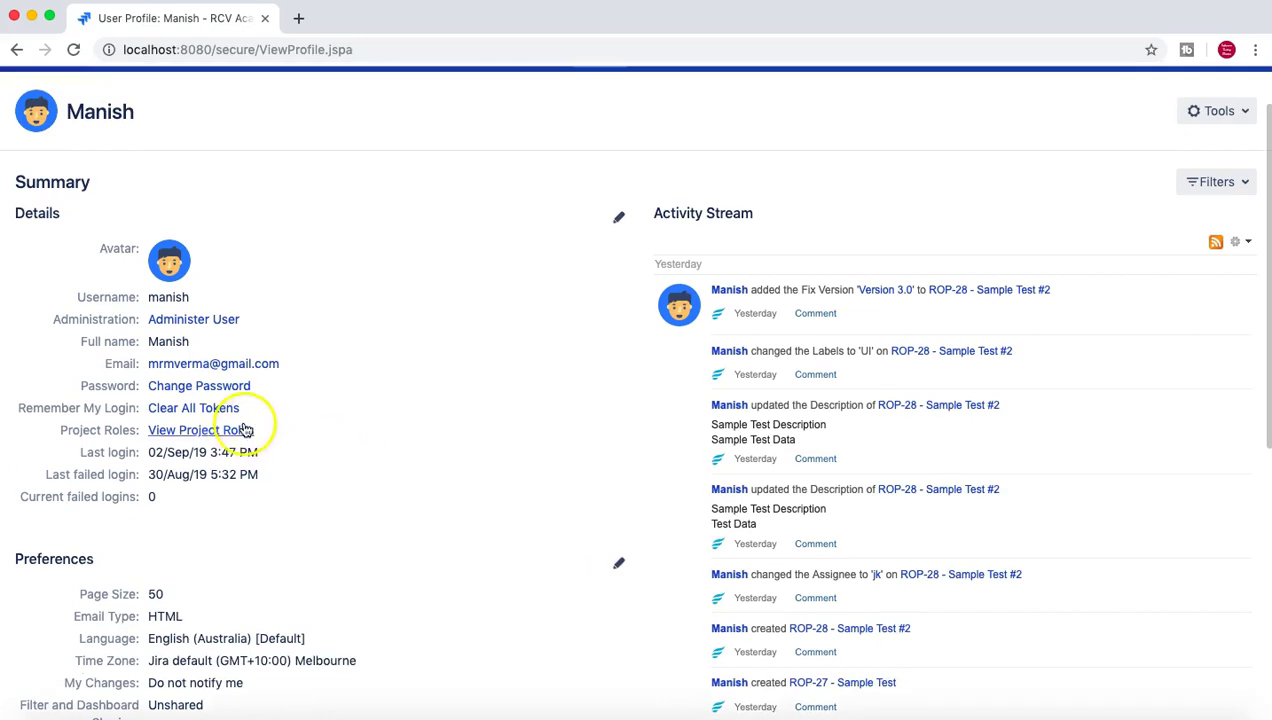
- View the user's project roles, then go back to RCV Academy Online Portal
{"action": "left_click", "coordinate": [238, 430]}
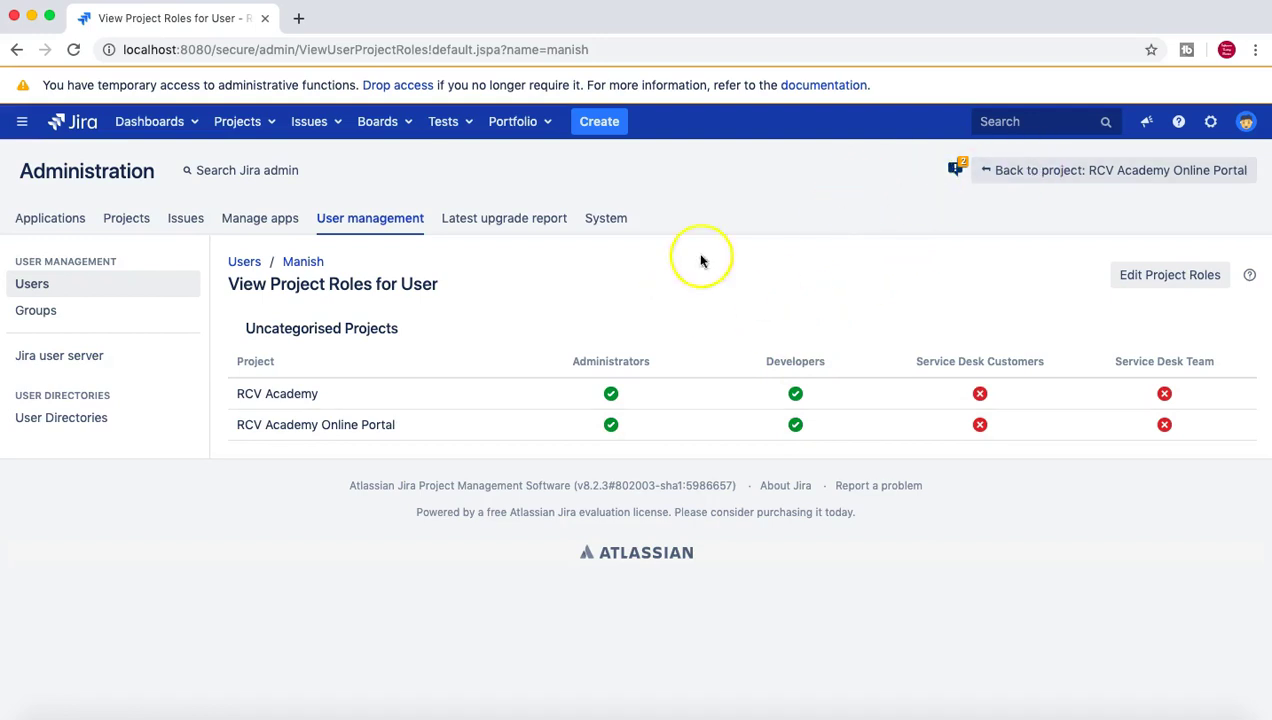
{"action": "left_click", "coordinate": [990, 174]}
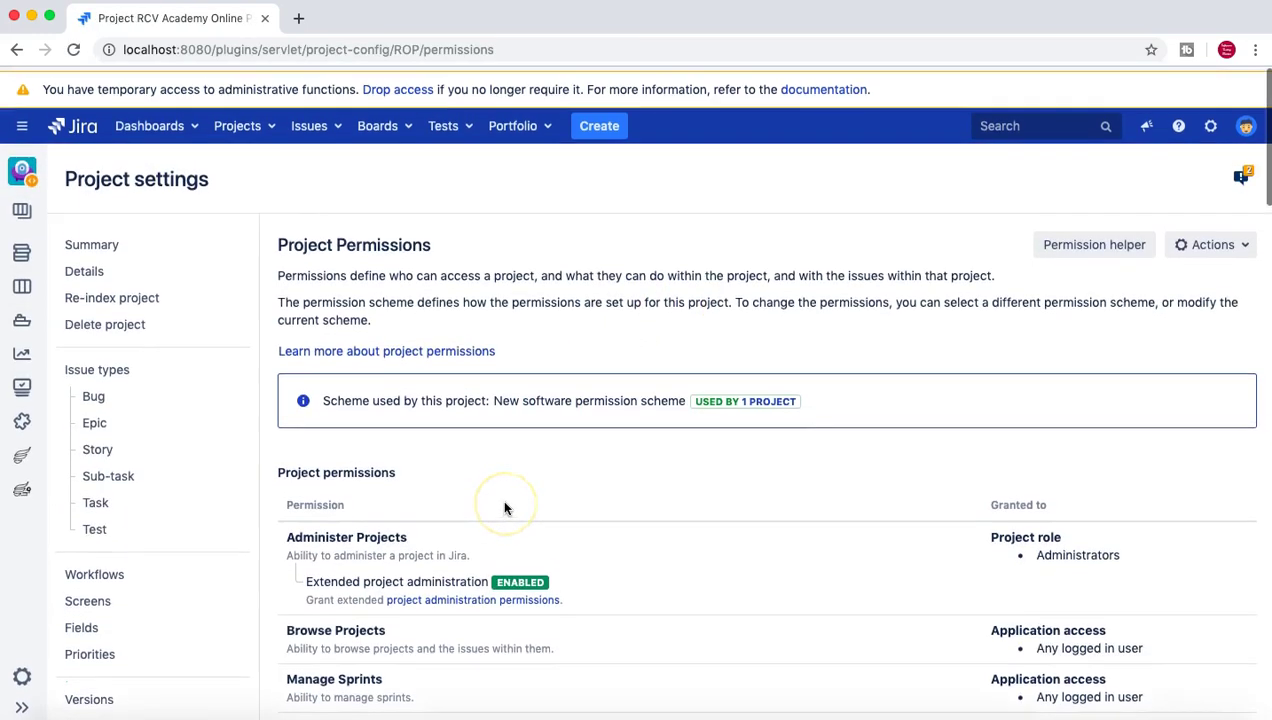
- Create a Story with summary 'test issue' in RCV Academy Online Portal
{"action": "left_click", "coordinate": [599, 123]}
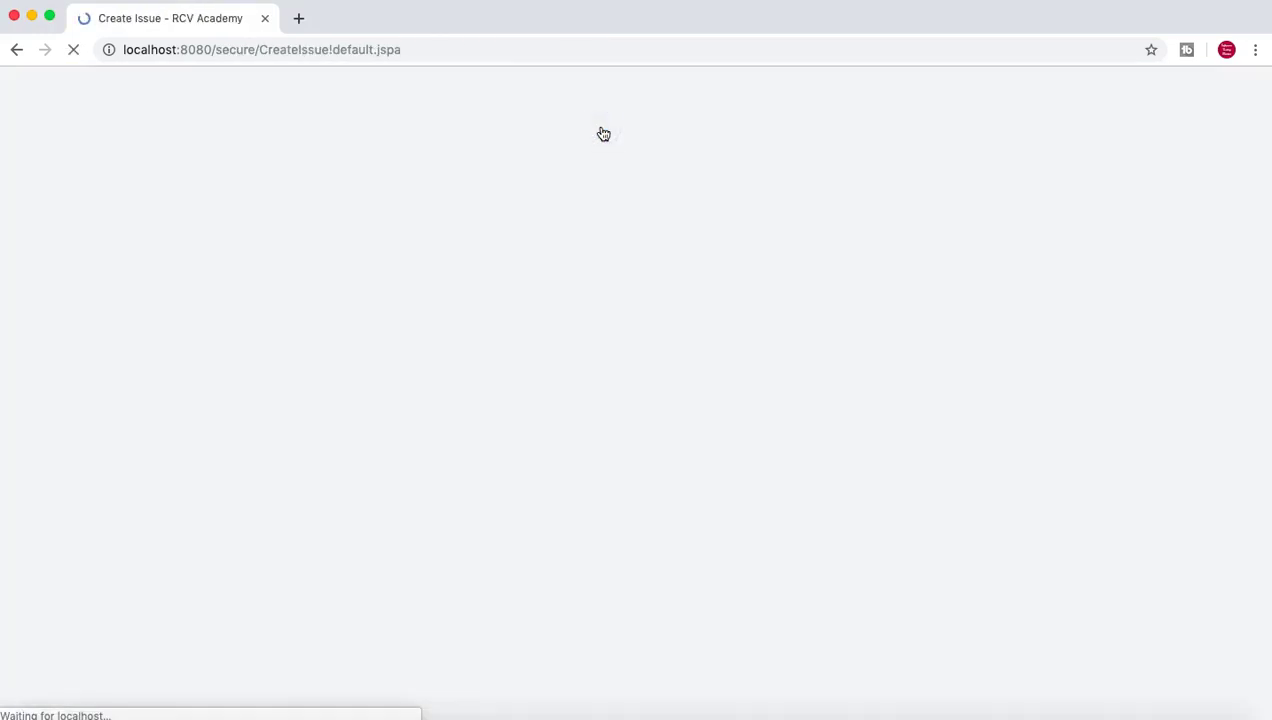
{"action": "left_click", "coordinate": [468, 341]}
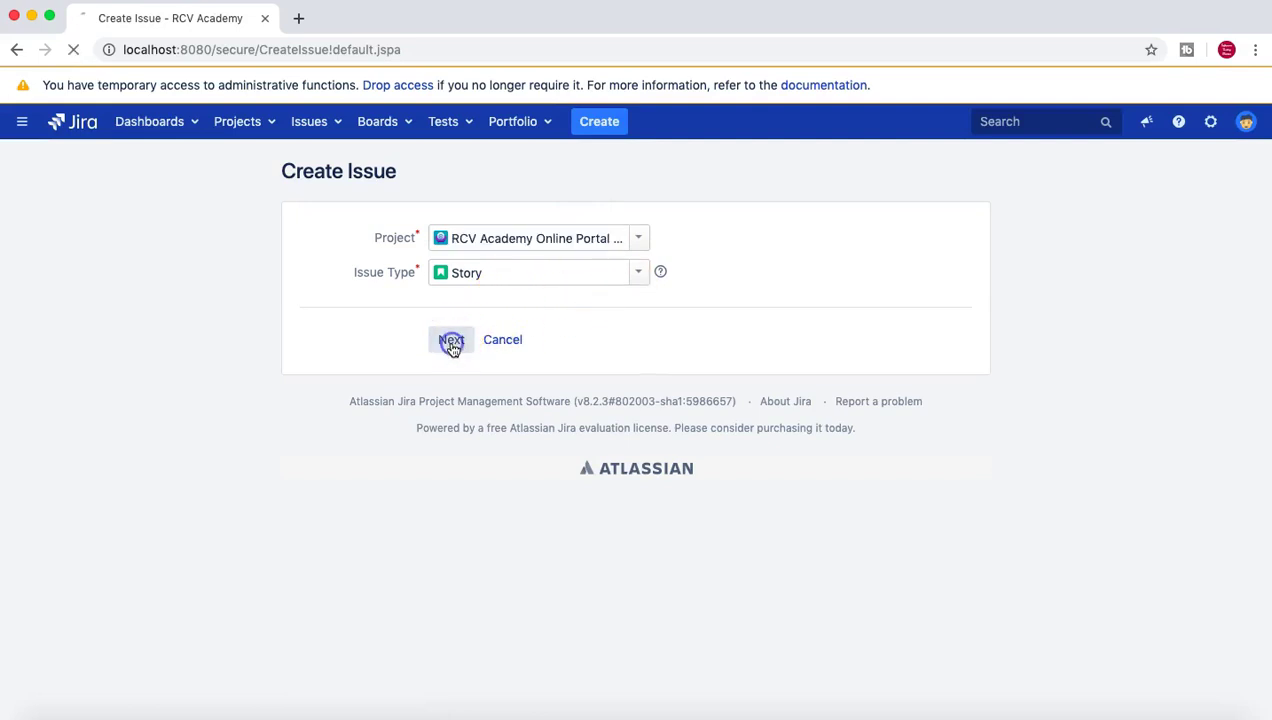
{"action": "left_click", "coordinate": [474, 335]}
{"action": "type", "text": "test issue"}
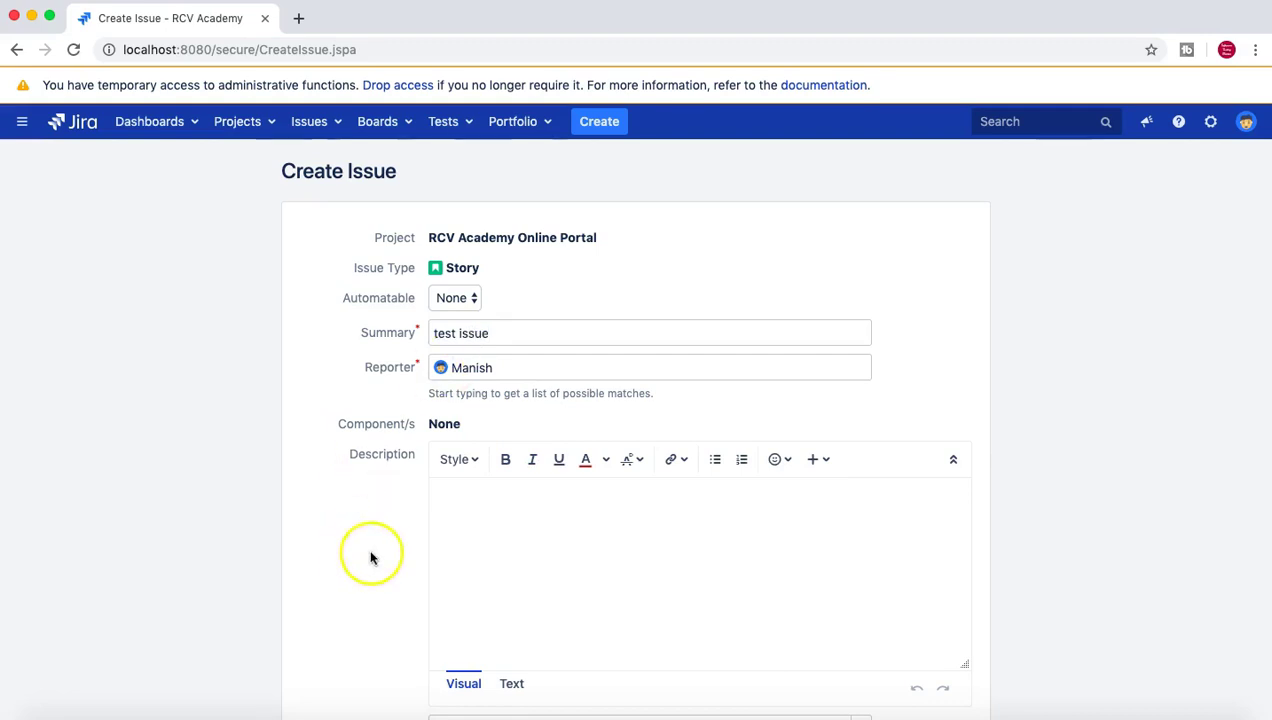
{"action": "scroll", "coordinate": [369, 554], "scroll_direction": "down", "scroll_amount": 6}
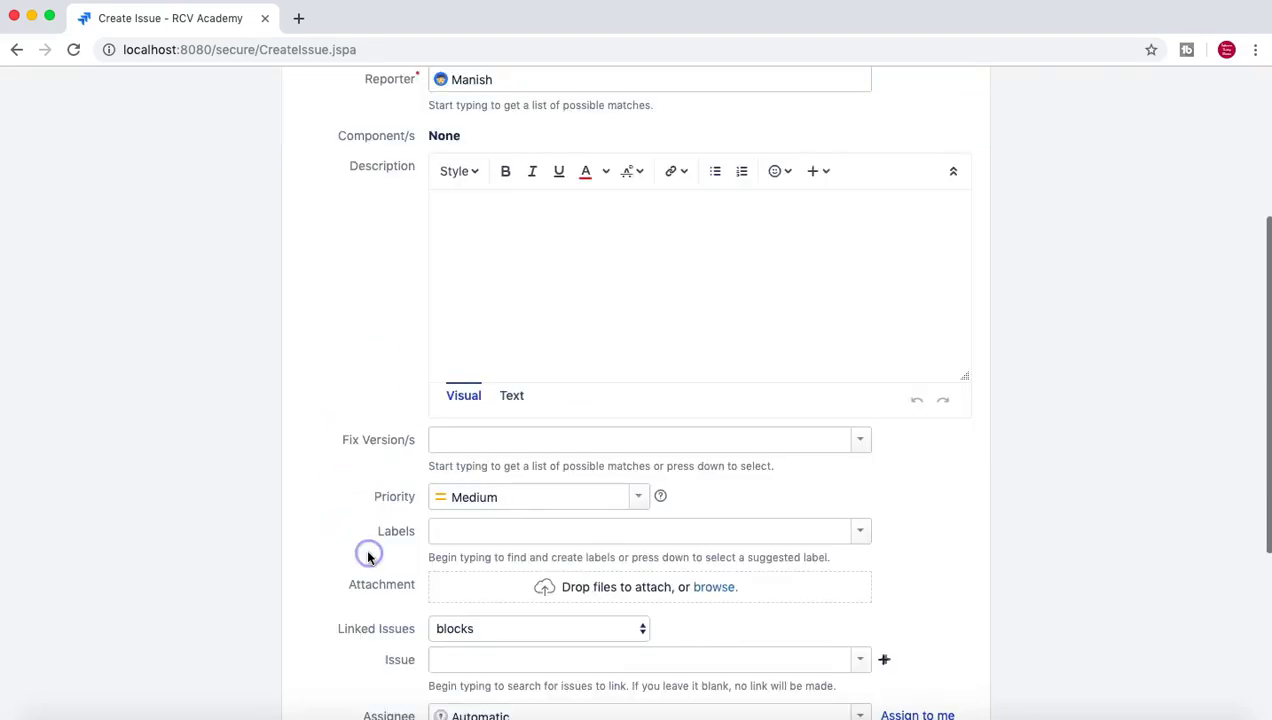
{"action": "left_click", "coordinate": [456, 574]}
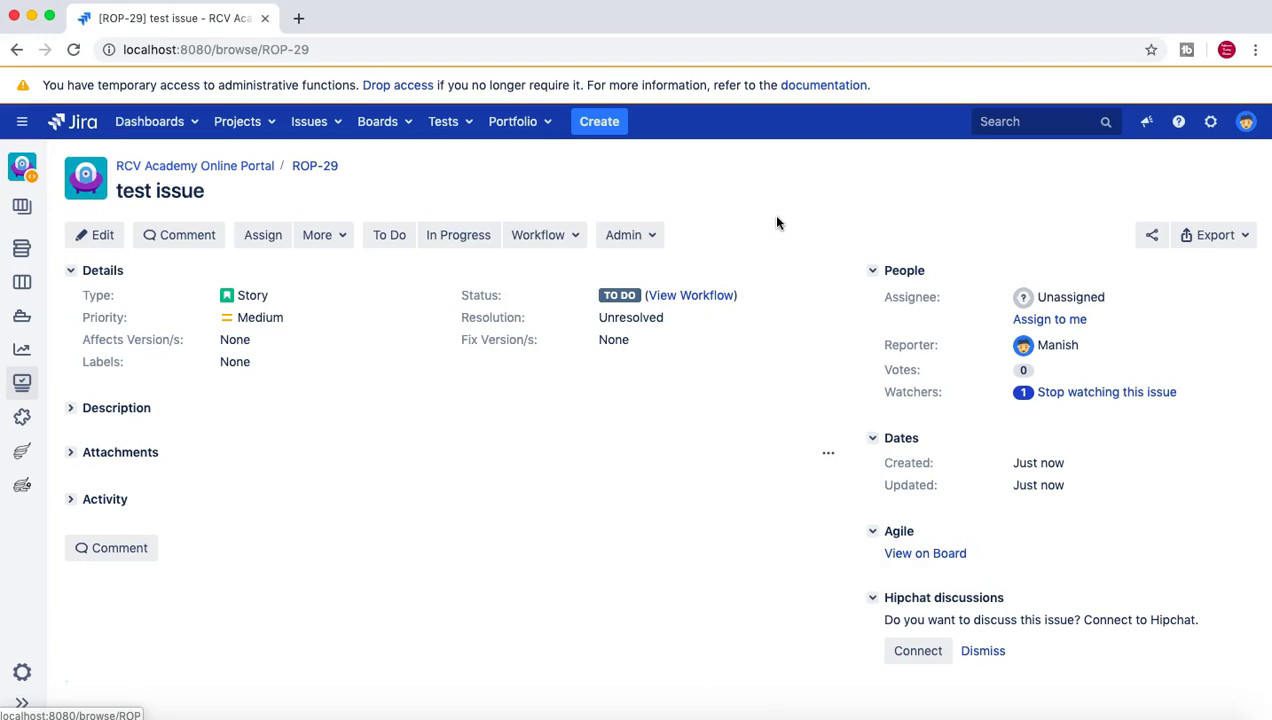
- Go to User management and look through the Groups list
{"action": "left_click", "coordinate": [1210, 122]}
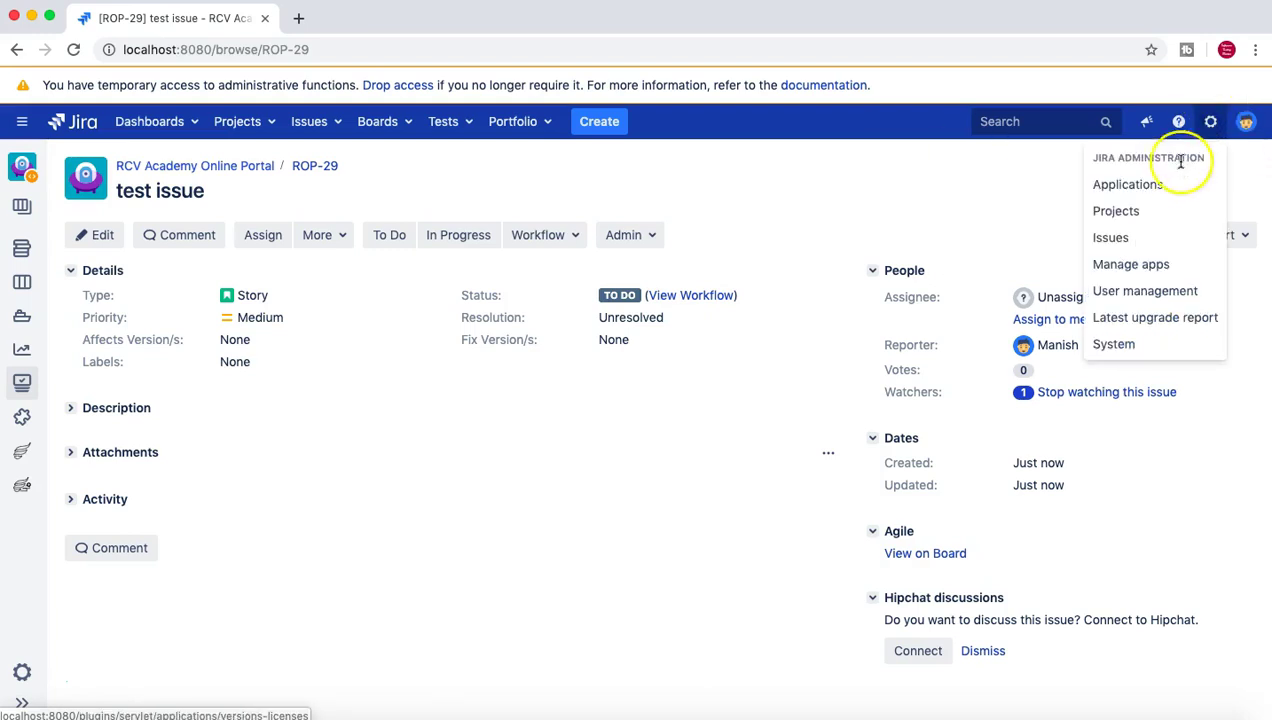
{"action": "left_click", "coordinate": [1144, 290]}
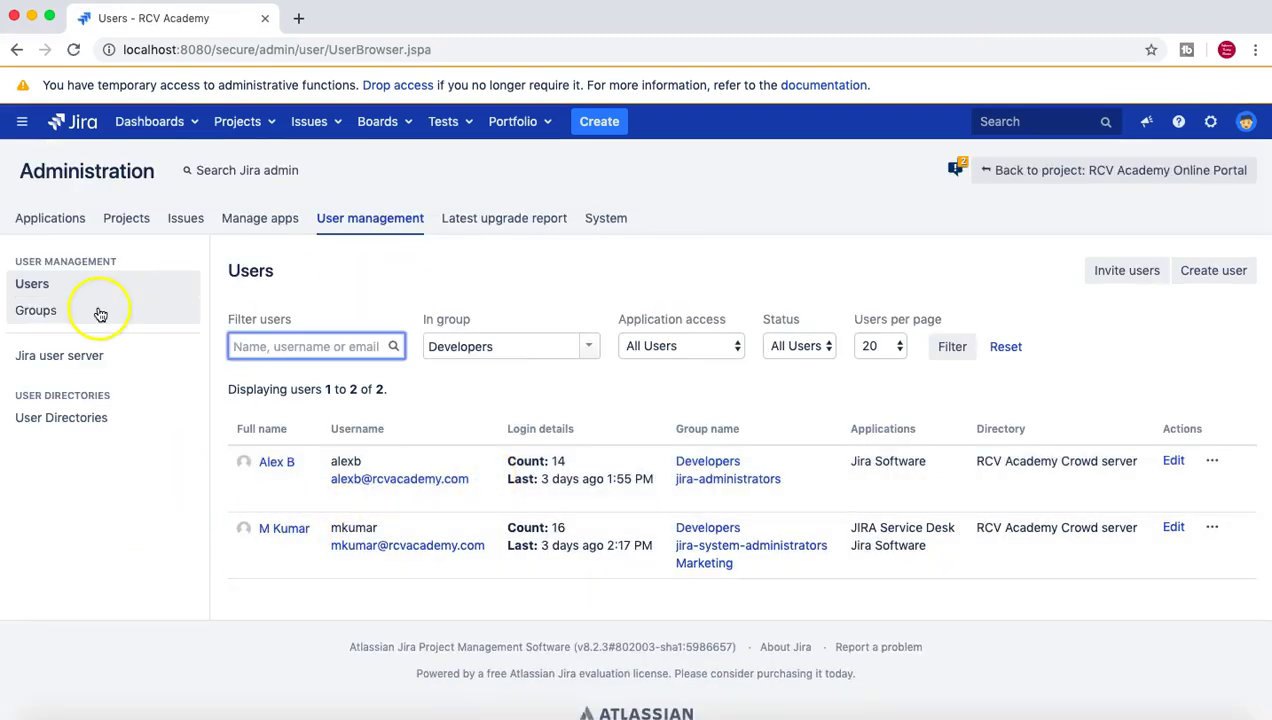
{"action": "left_click", "coordinate": [488, 275]}
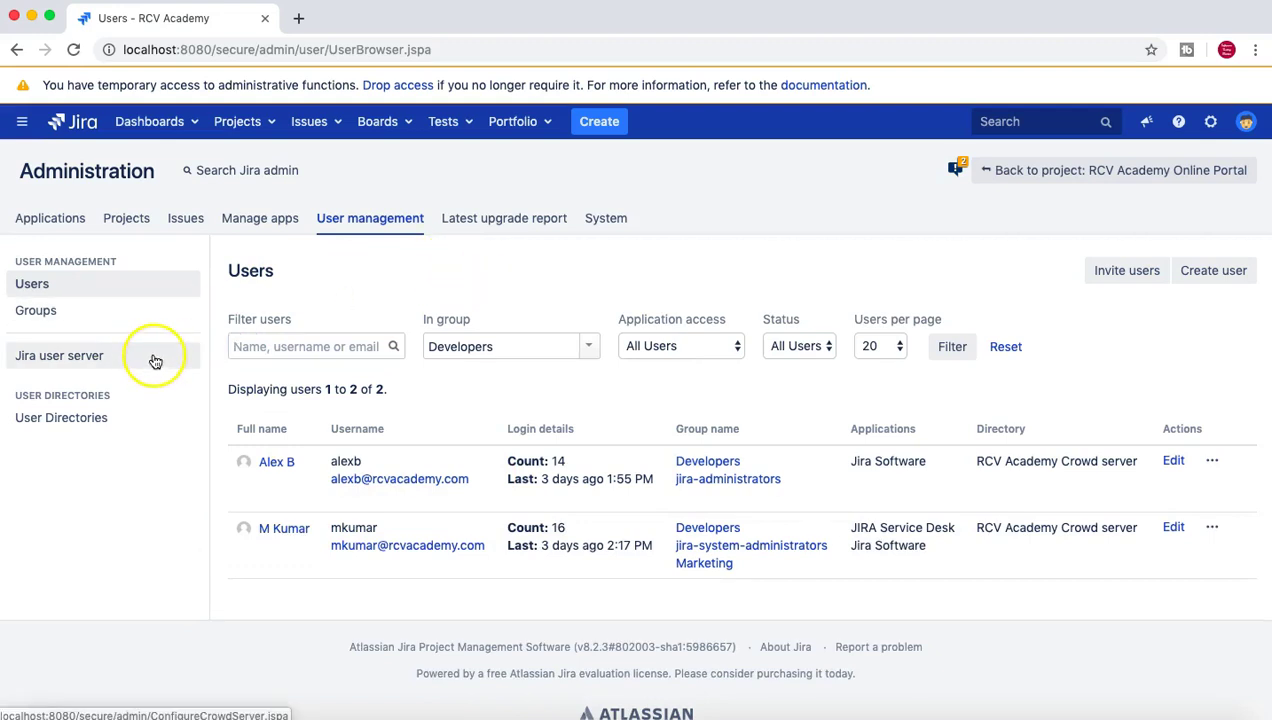
{"action": "left_click", "coordinate": [68, 312]}
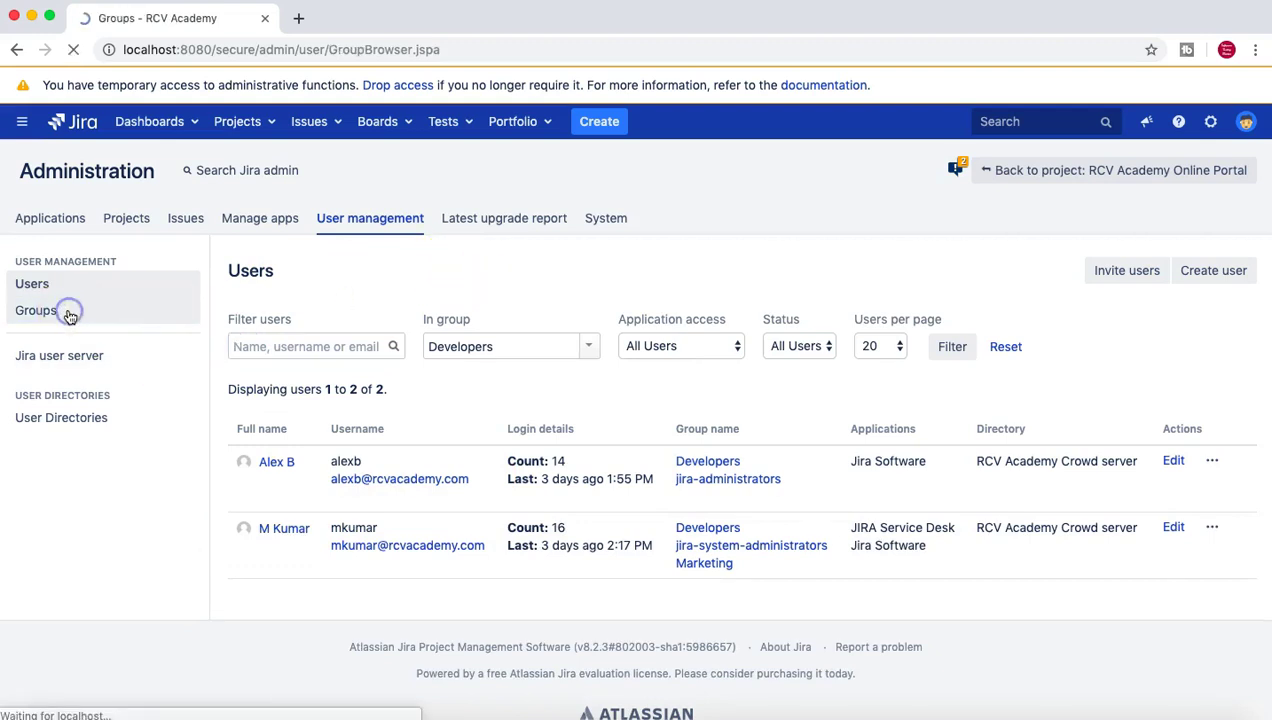
{"action": "scroll", "coordinate": [338, 465], "scroll_direction": "down", "scroll_amount": 5}
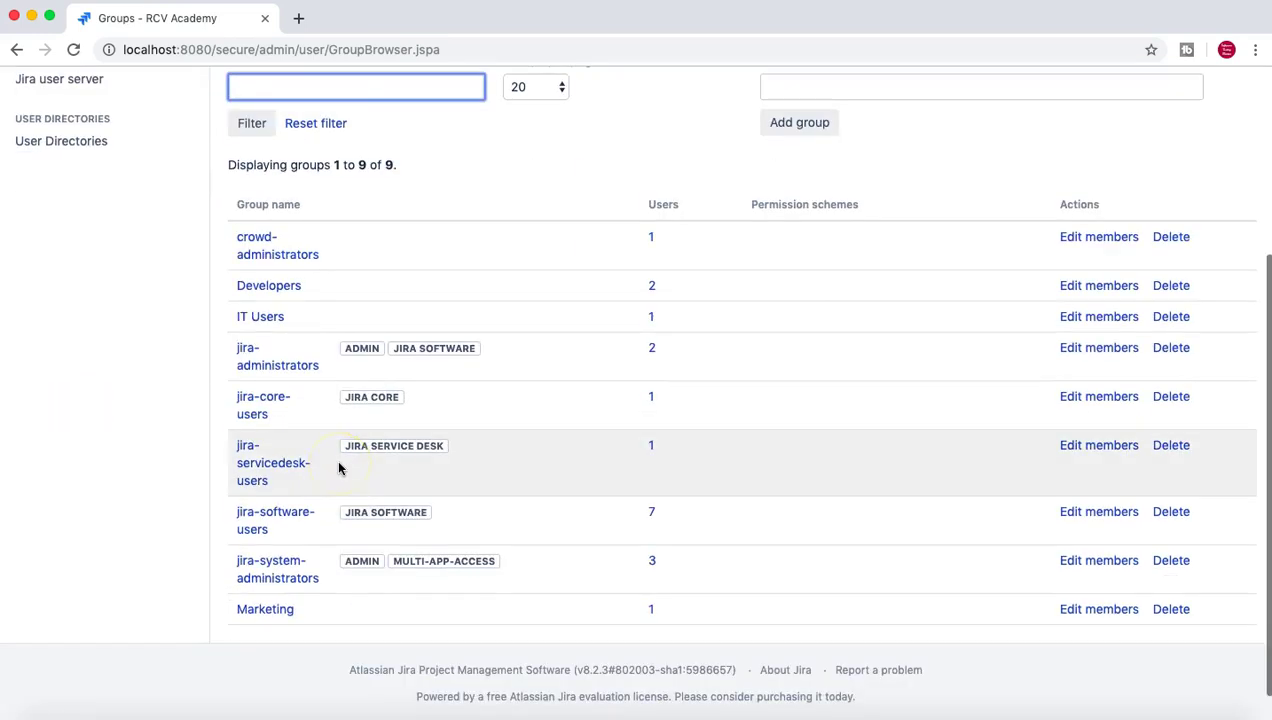
{"action": "scroll", "coordinate": [338, 467], "scroll_direction": "up", "scroll_amount": 5}
{"action": "scroll", "coordinate": [338, 467], "scroll_direction": "down", "scroll_amount": 4}
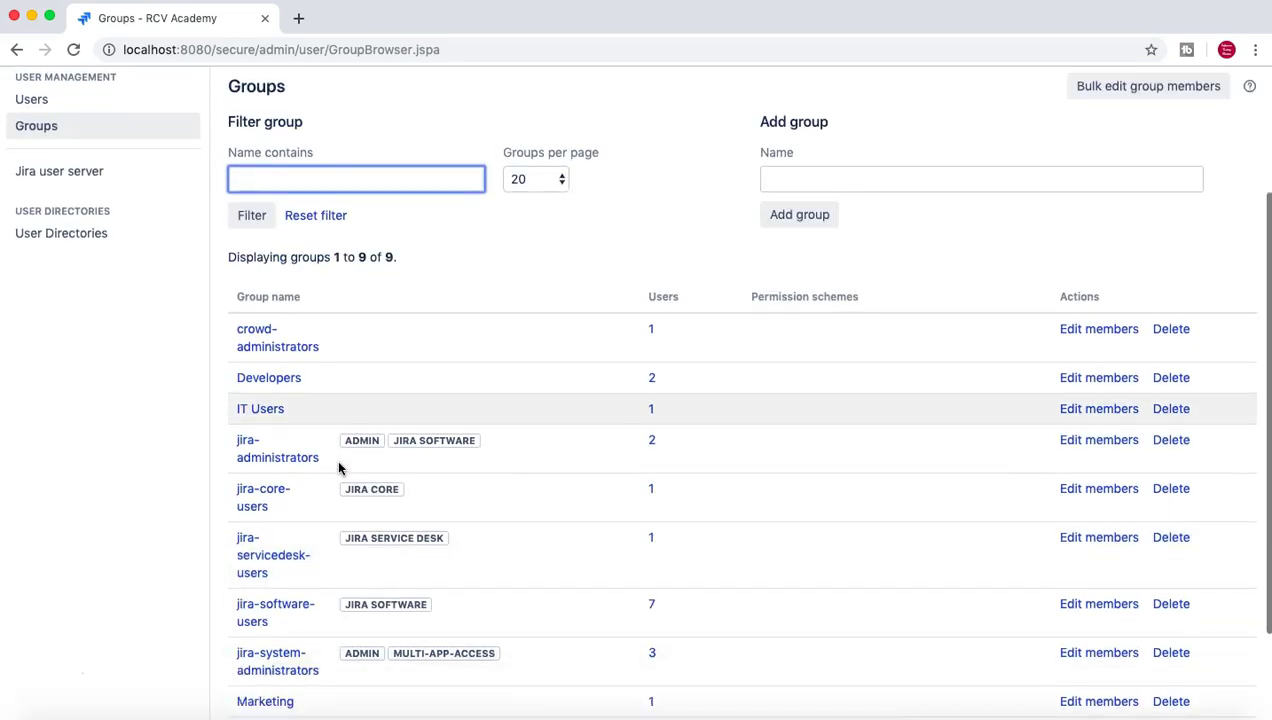
{"action": "scroll", "coordinate": [464, 387], "scroll_direction": "up", "scroll_amount": 5}
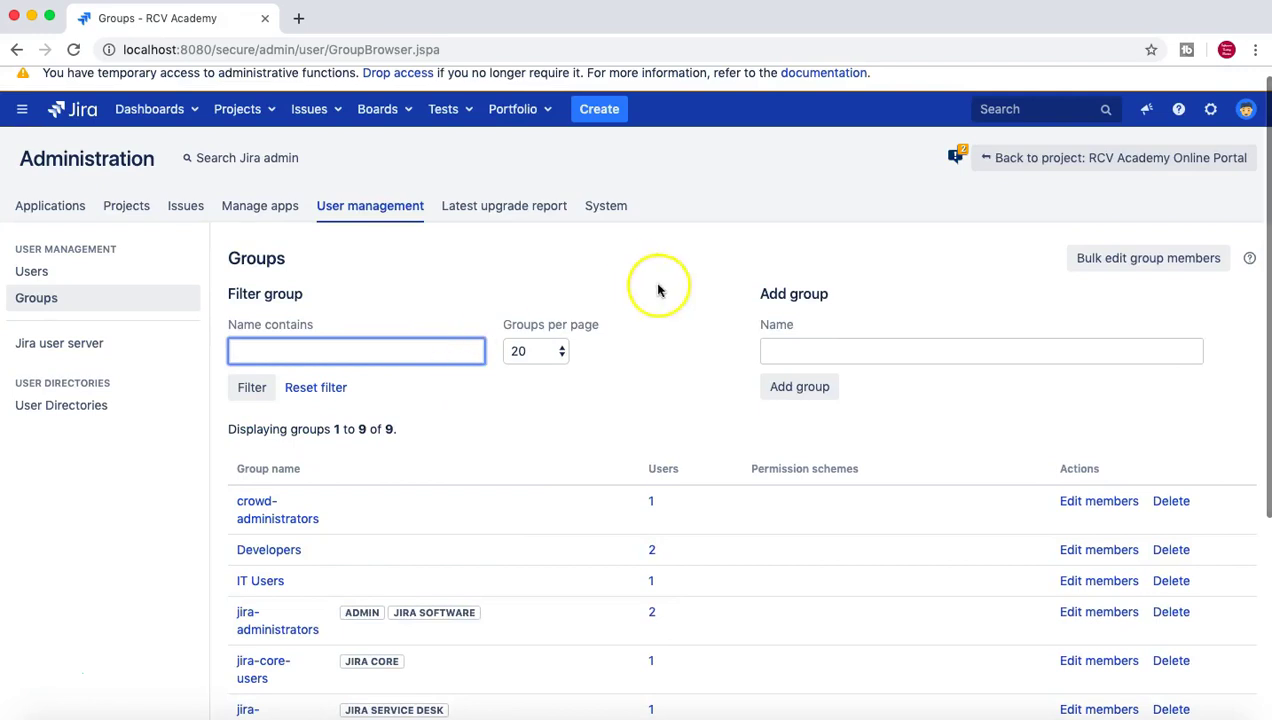
- Search admin for 'role', then view Developers role usage for RCV Academy Online Portal
{"action": "left_click", "coordinate": [677, 133]}
{"action": "key", "text": "period"}
{"action": "type", "text": "role"}
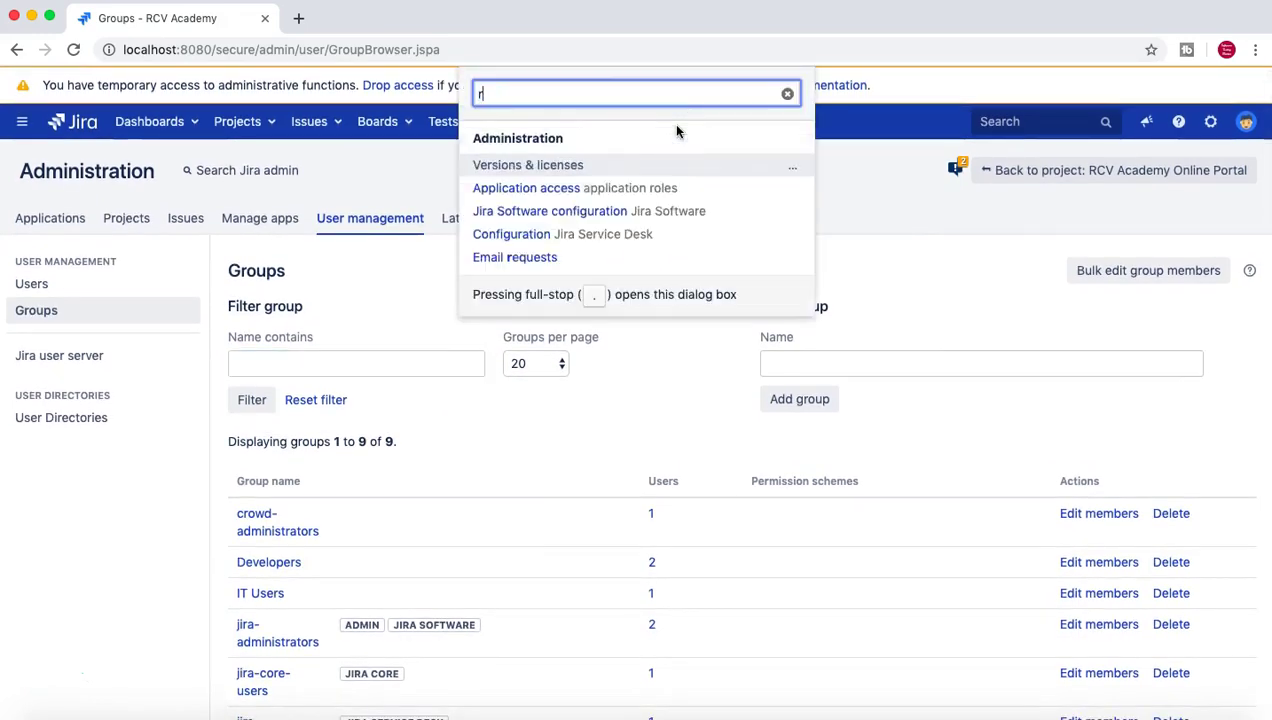
{"action": "left_click", "coordinate": [550, 190]}
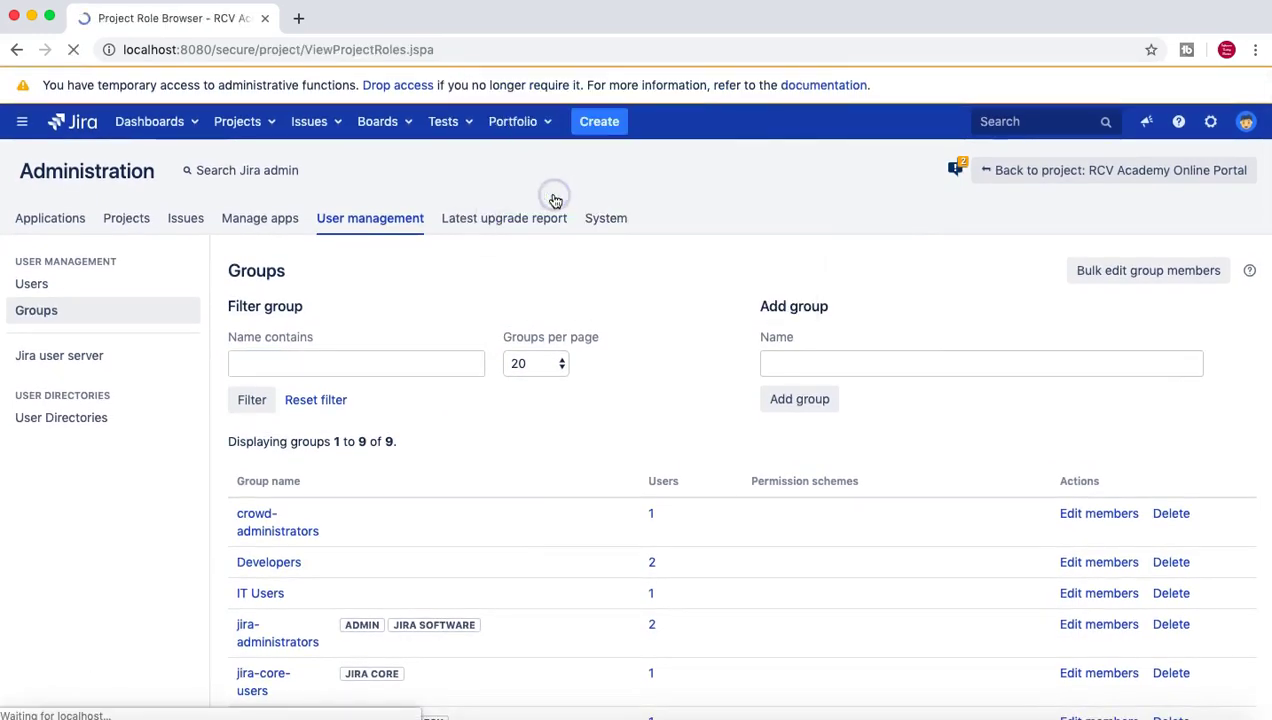
{"action": "left_click", "coordinate": [845, 438]}
{"action": "scroll", "coordinate": [736, 445], "scroll_direction": "down", "scroll_amount": 2}
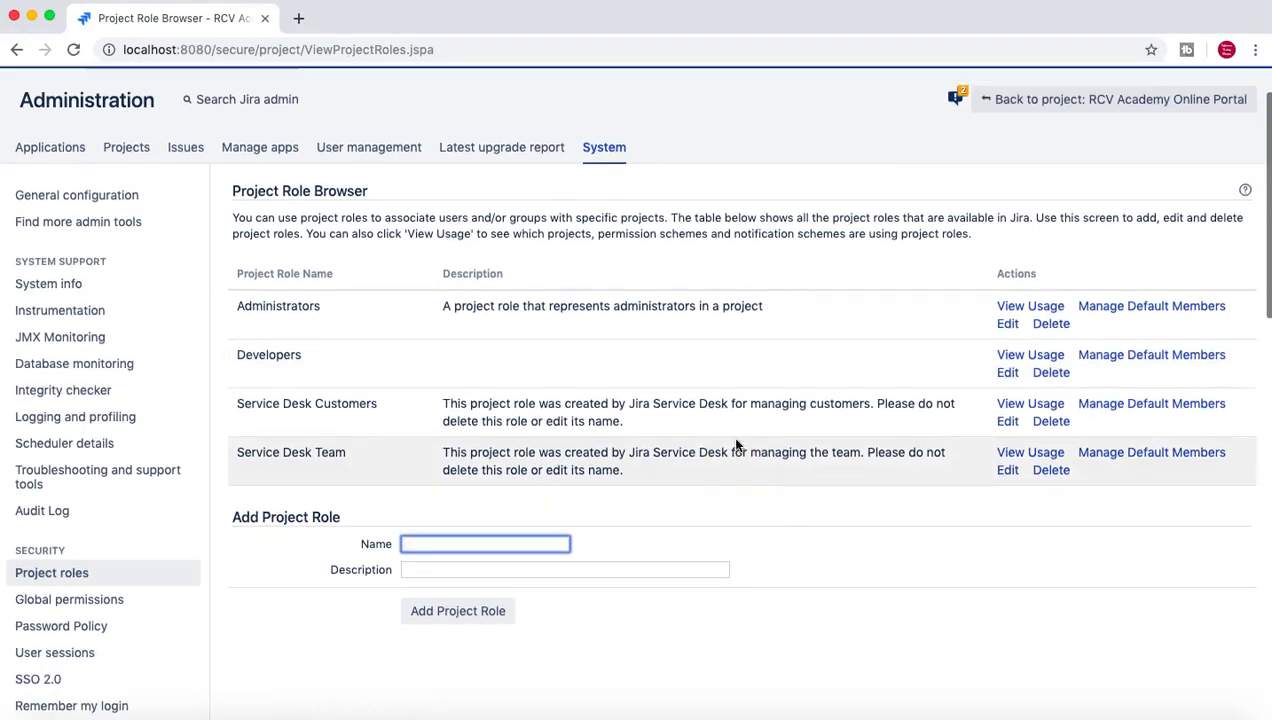
{"action": "left_click", "coordinate": [1018, 362]}
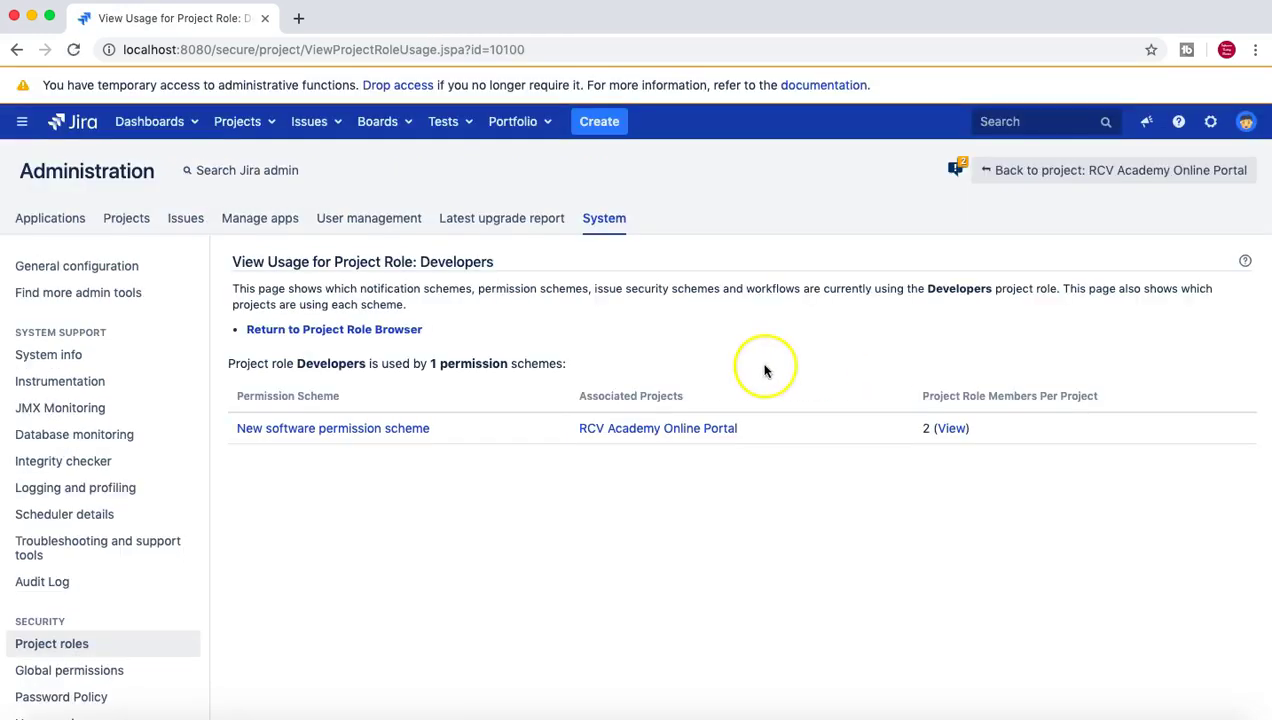
{"action": "left_click", "coordinate": [957, 432]}
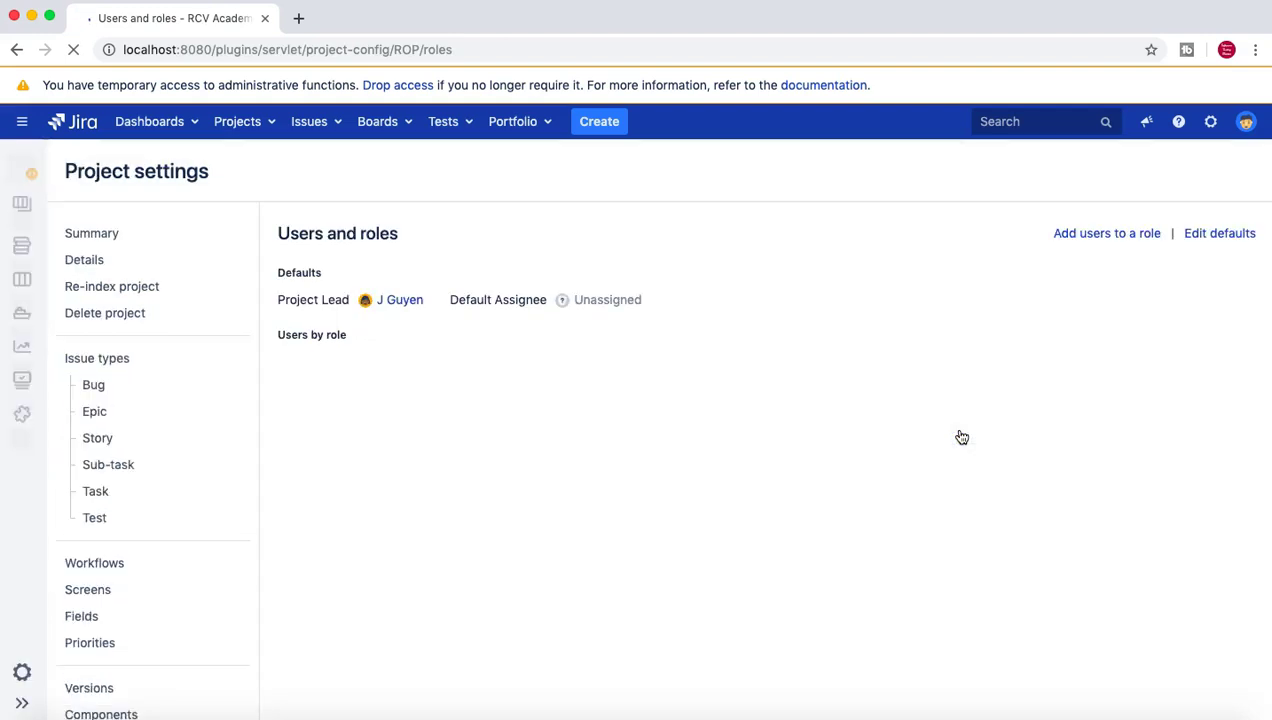
{"action": "scroll", "coordinate": [545, 513], "scroll_direction": "down", "scroll_amount": 3}
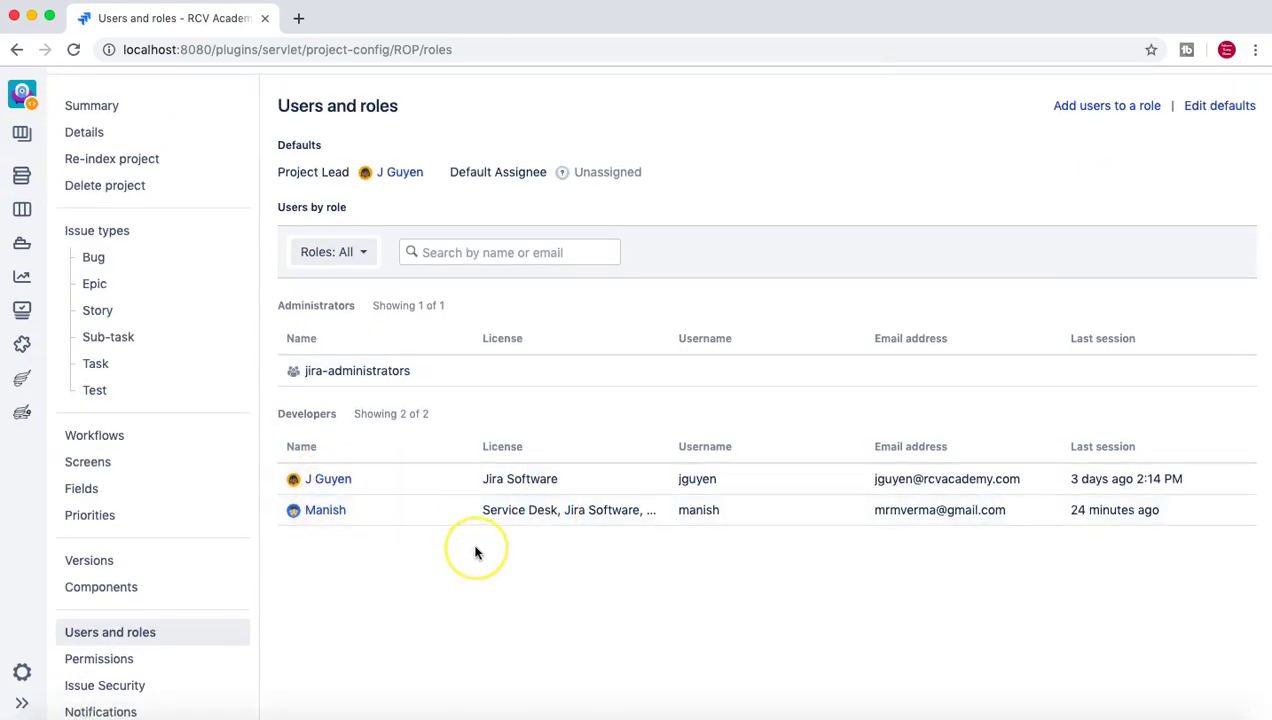
{"action": "scroll", "coordinate": [474, 550], "scroll_direction": "up", "scroll_amount": 1}
{"action": "scroll", "coordinate": [476, 552], "scroll_direction": "up", "scroll_amount": 2}
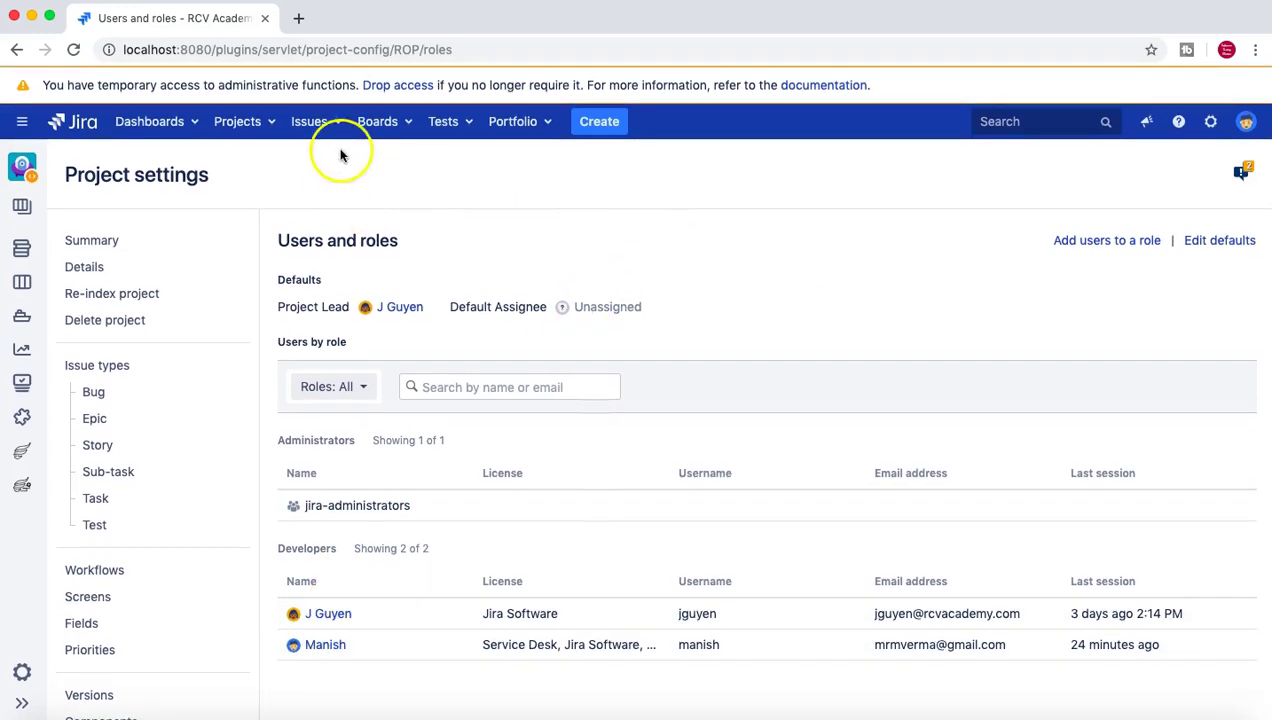
{"action": "left_click", "coordinate": [855, 250]}
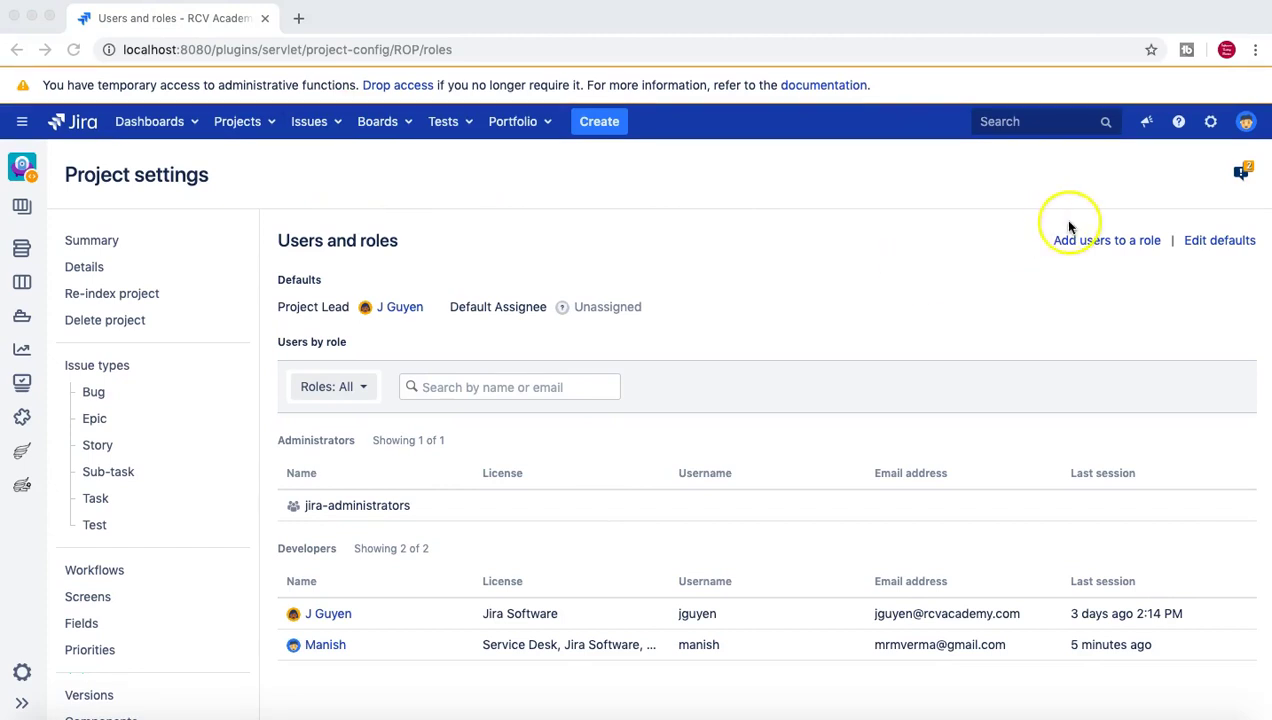
{"action": "left_click", "coordinate": [1211, 124]}
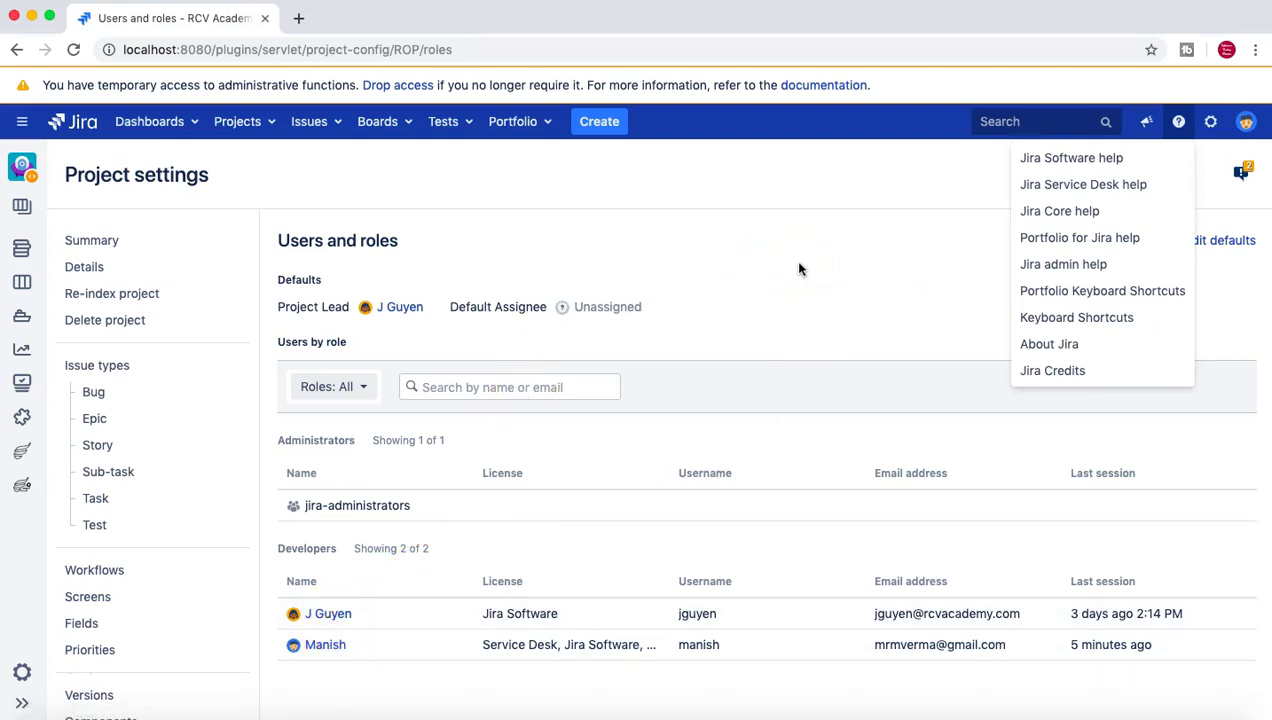
{"action": "left_click", "coordinate": [258, 122]}
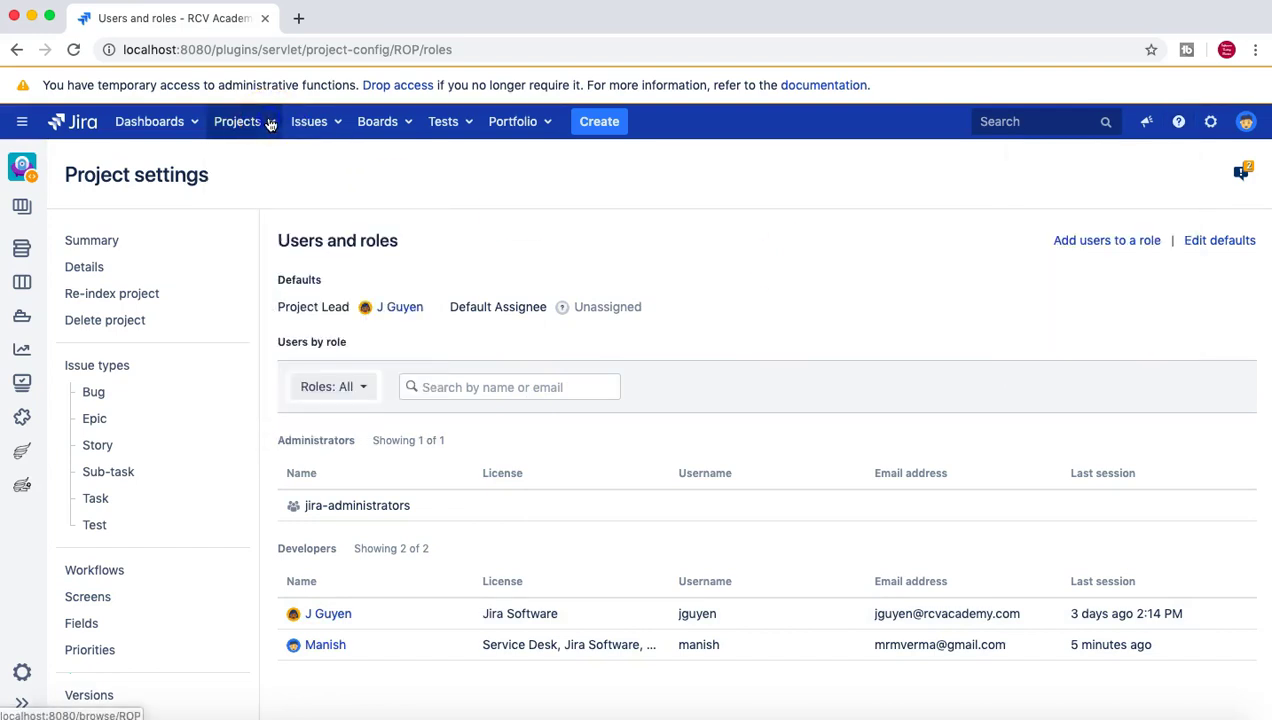
{"action": "left_click", "coordinate": [258, 122]}
{"action": "left_click", "coordinate": [668, 235]}
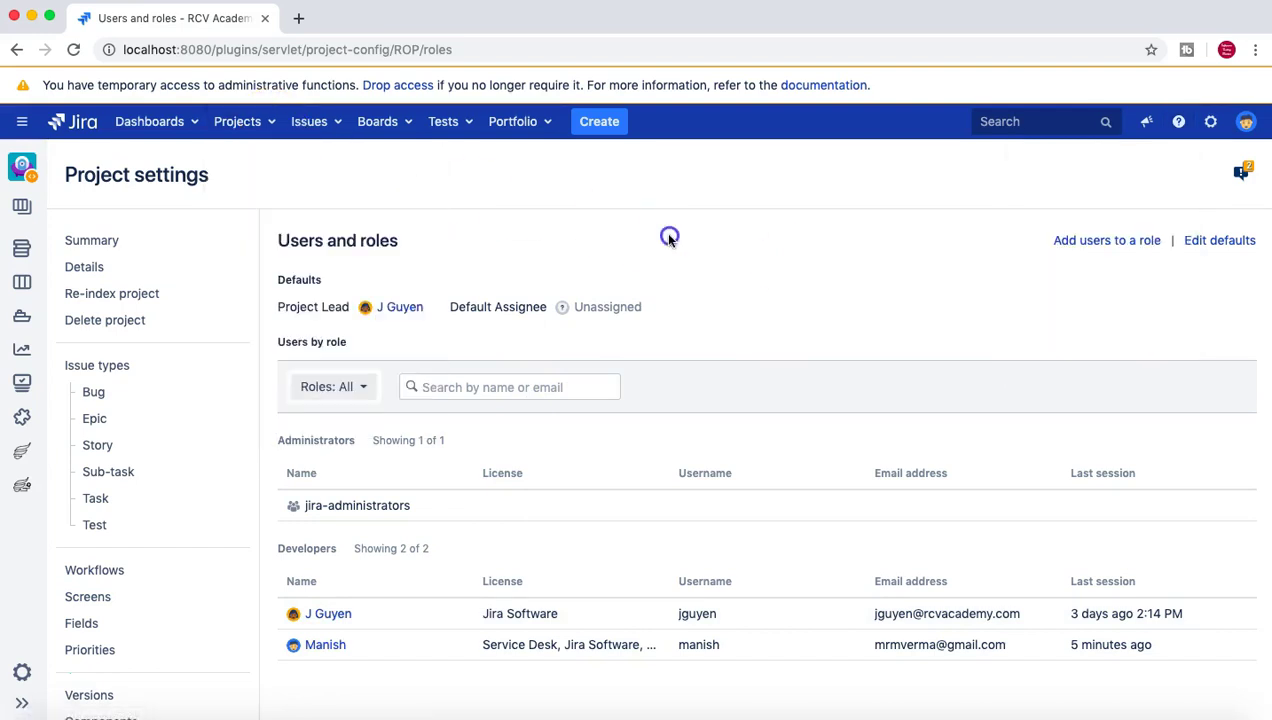
{"action": "left_click", "coordinate": [1211, 122]}
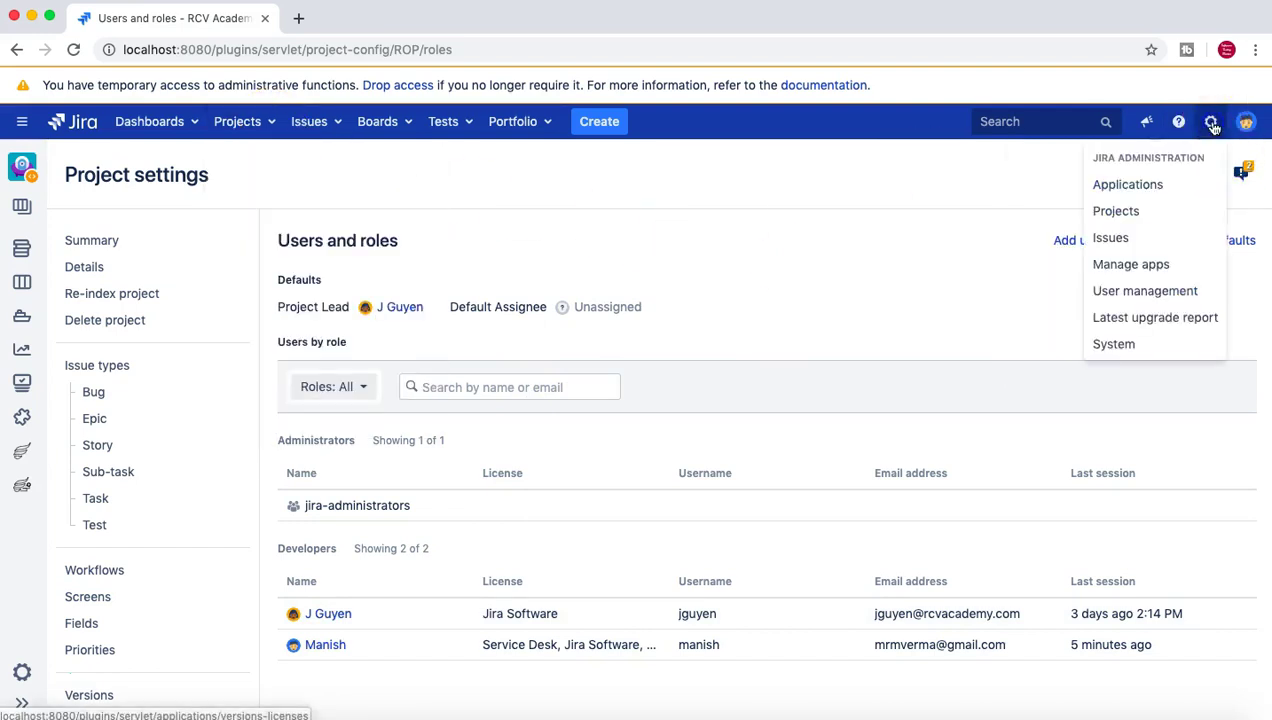
- Open User management and scroll through the user list
{"action": "left_click", "coordinate": [1152, 300]}
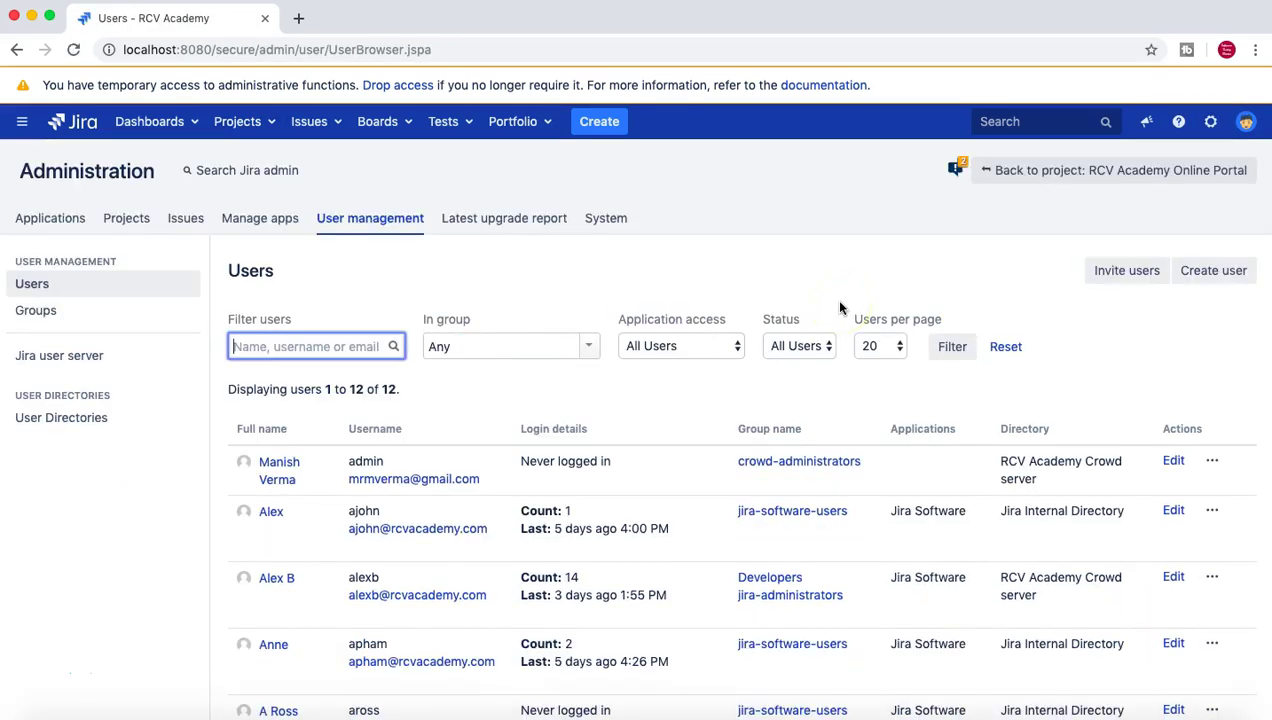
{"action": "scroll", "coordinate": [840, 308], "scroll_direction": "down", "scroll_amount": 3}
{"action": "scroll", "coordinate": [840, 308], "scroll_direction": "down", "scroll_amount": 4}
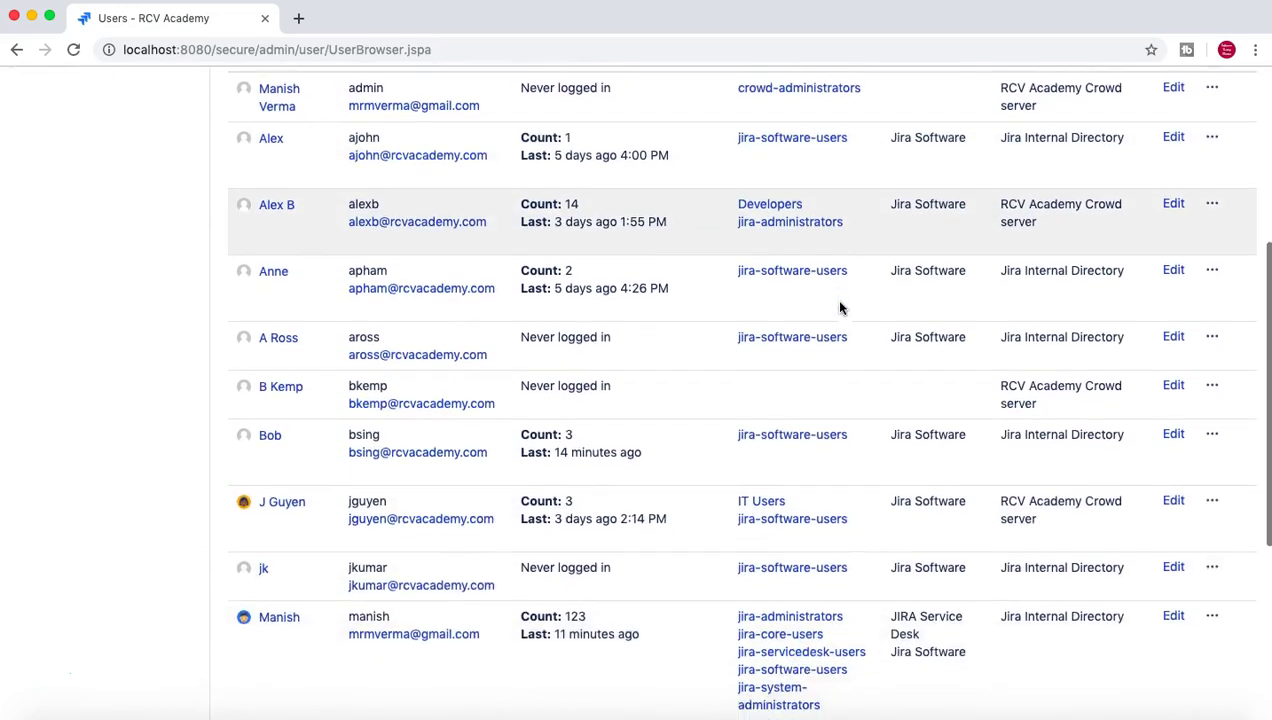
{"action": "scroll", "coordinate": [564, 422], "scroll_direction": "down", "scroll_amount": 1}
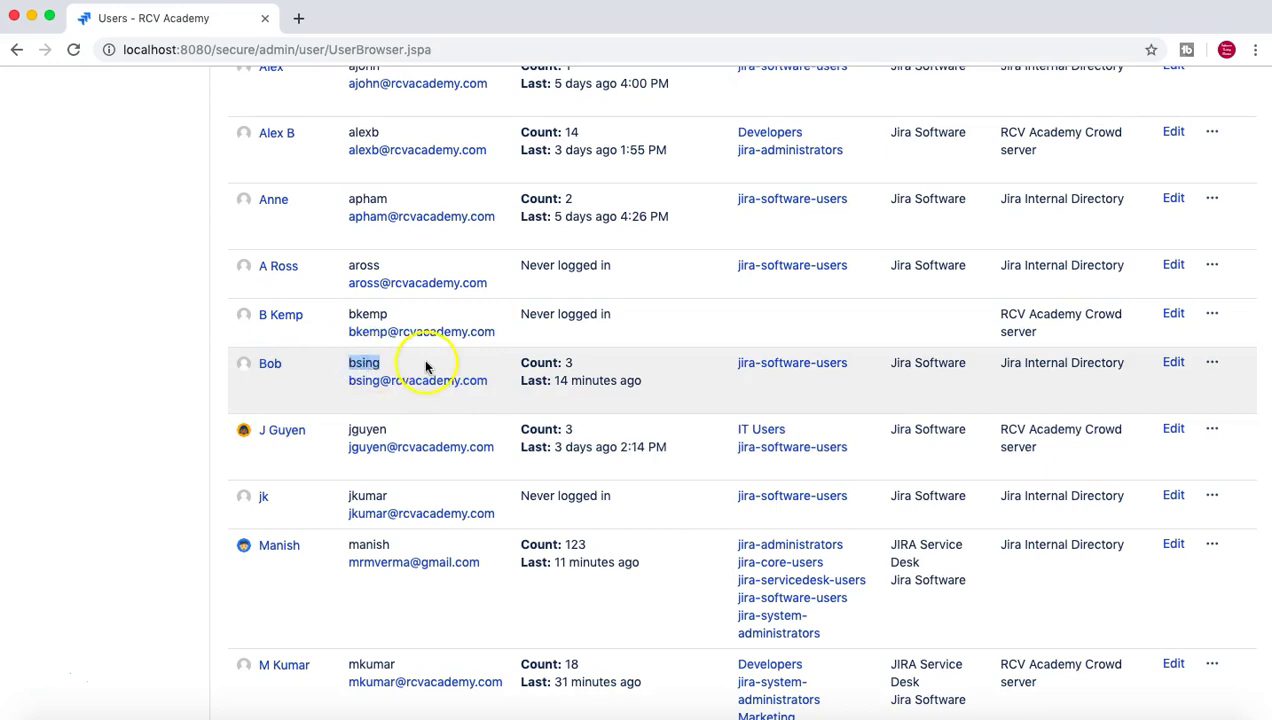
{"action": "scroll", "coordinate": [900, 260], "scroll_direction": "up", "scroll_amount": 10}
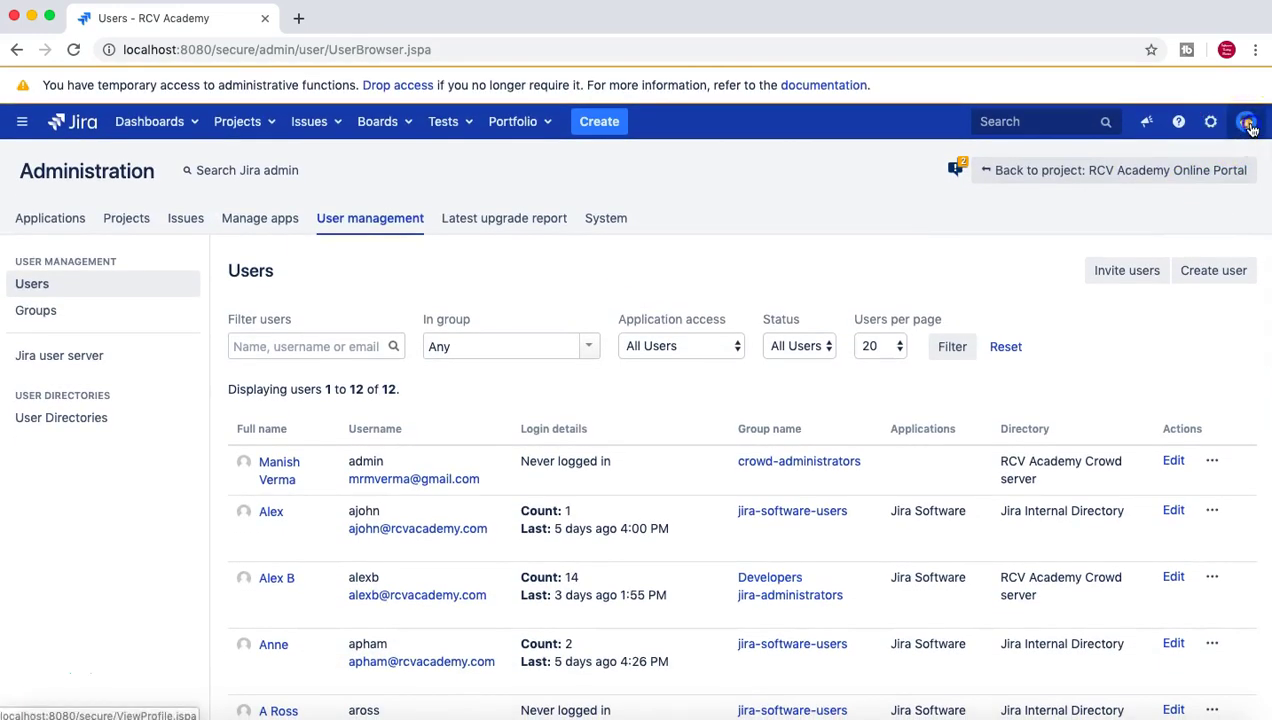
- Log out and sign back in as the other test user
{"action": "left_click", "coordinate": [1248, 127]}
{"action": "left_click", "coordinate": [1155, 354]}
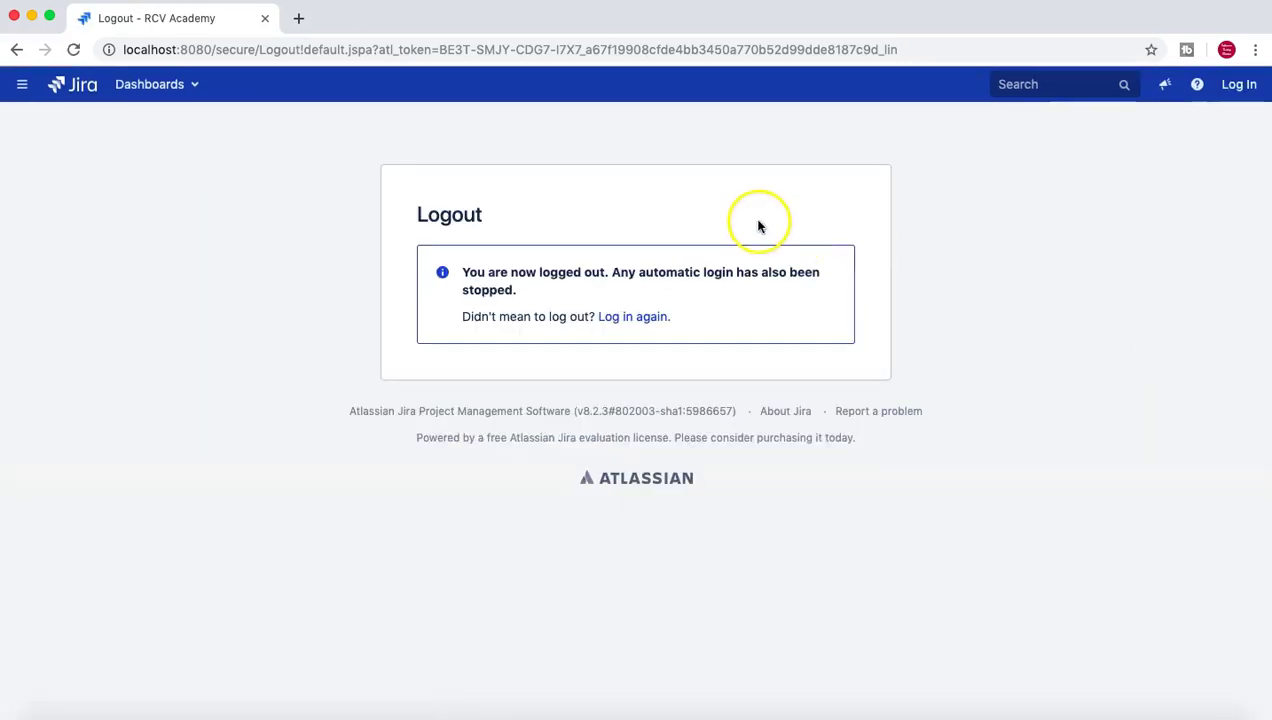
{"action": "left_click", "coordinate": [630, 318]}
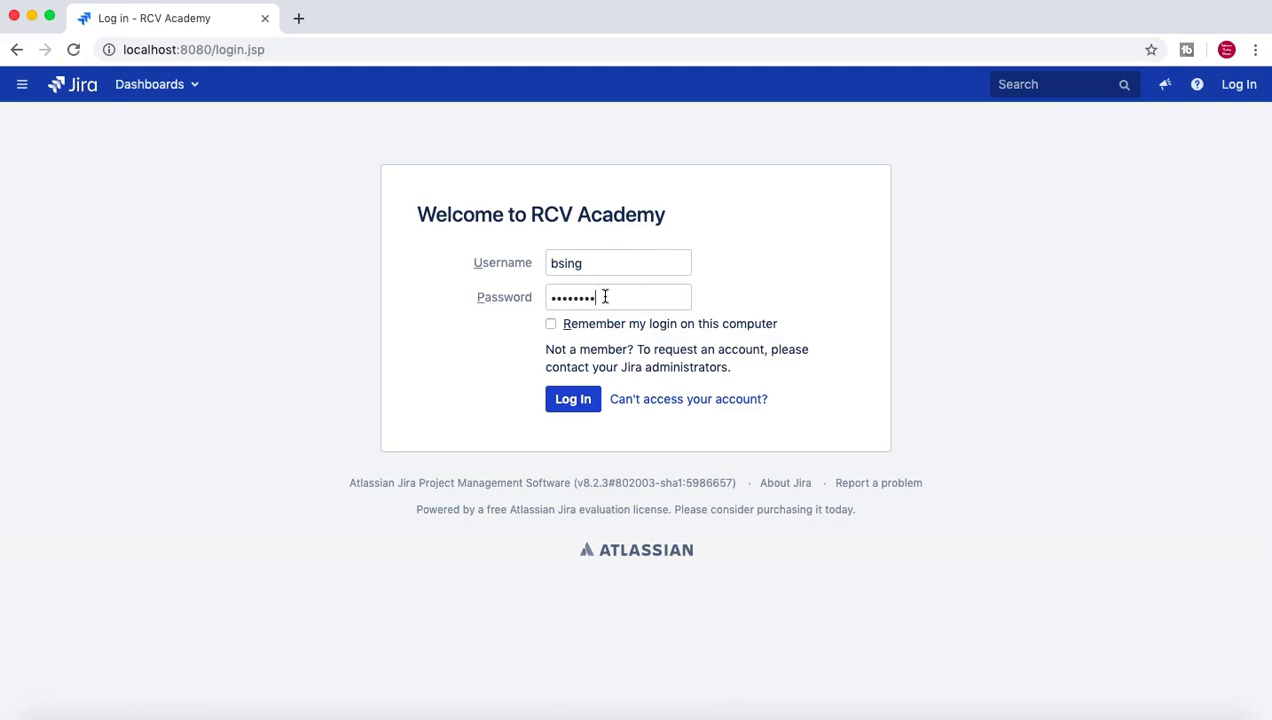
{"action": "left_click", "coordinate": [573, 399]}
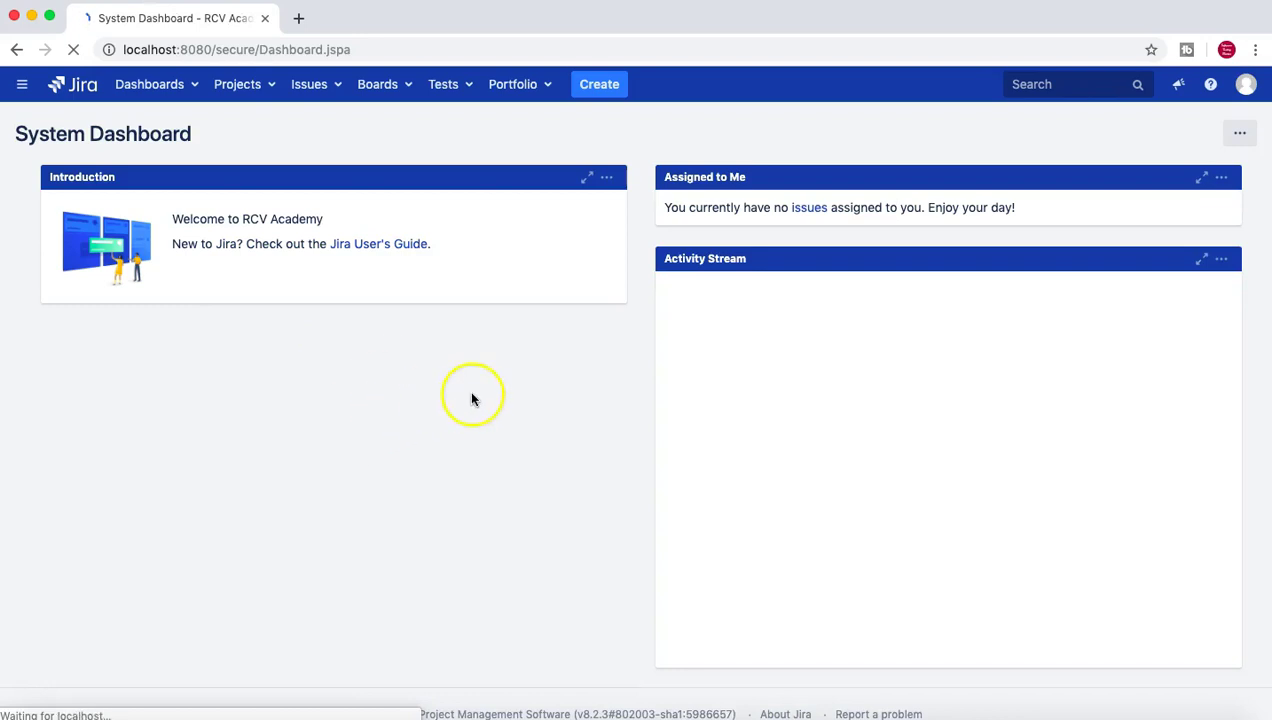
- Check which projects the new issue form's Project list offers, then discard the form
{"action": "scroll", "coordinate": [473, 399], "scroll_direction": "down", "scroll_amount": 2}
{"action": "scroll", "coordinate": [470, 395], "scroll_direction": "up", "scroll_amount": 2}
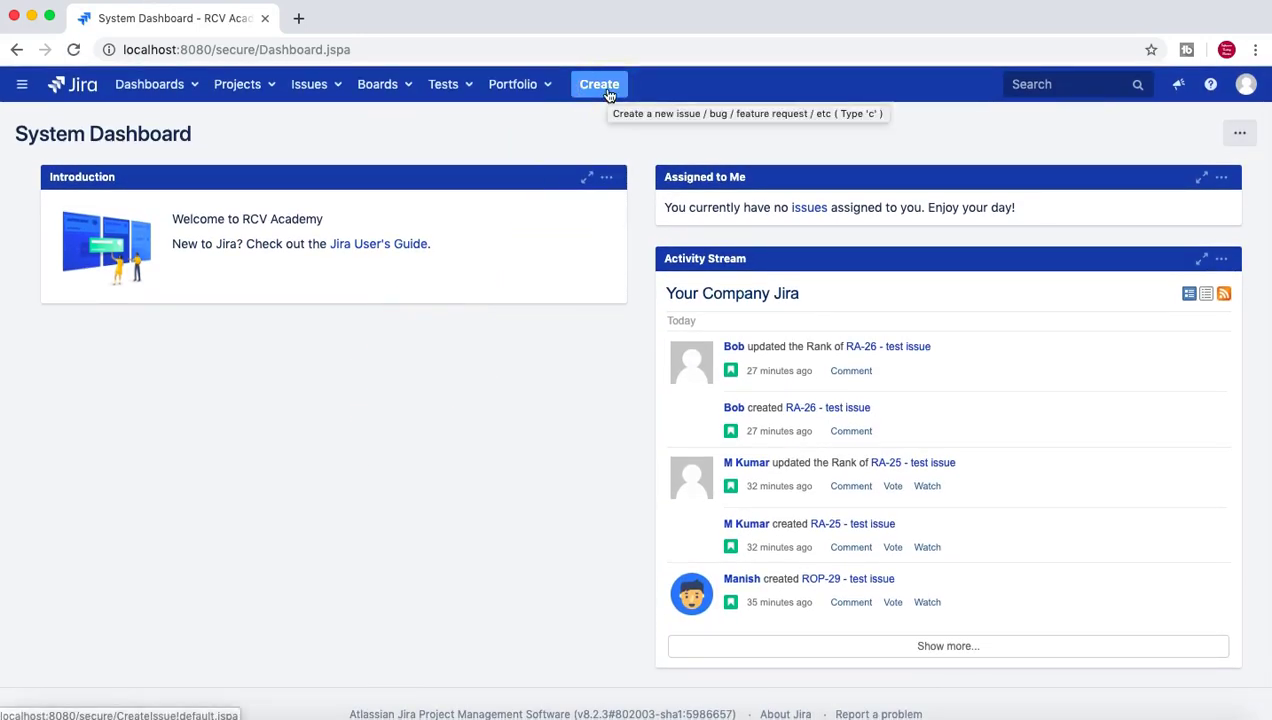
{"action": "left_click", "coordinate": [605, 88]}
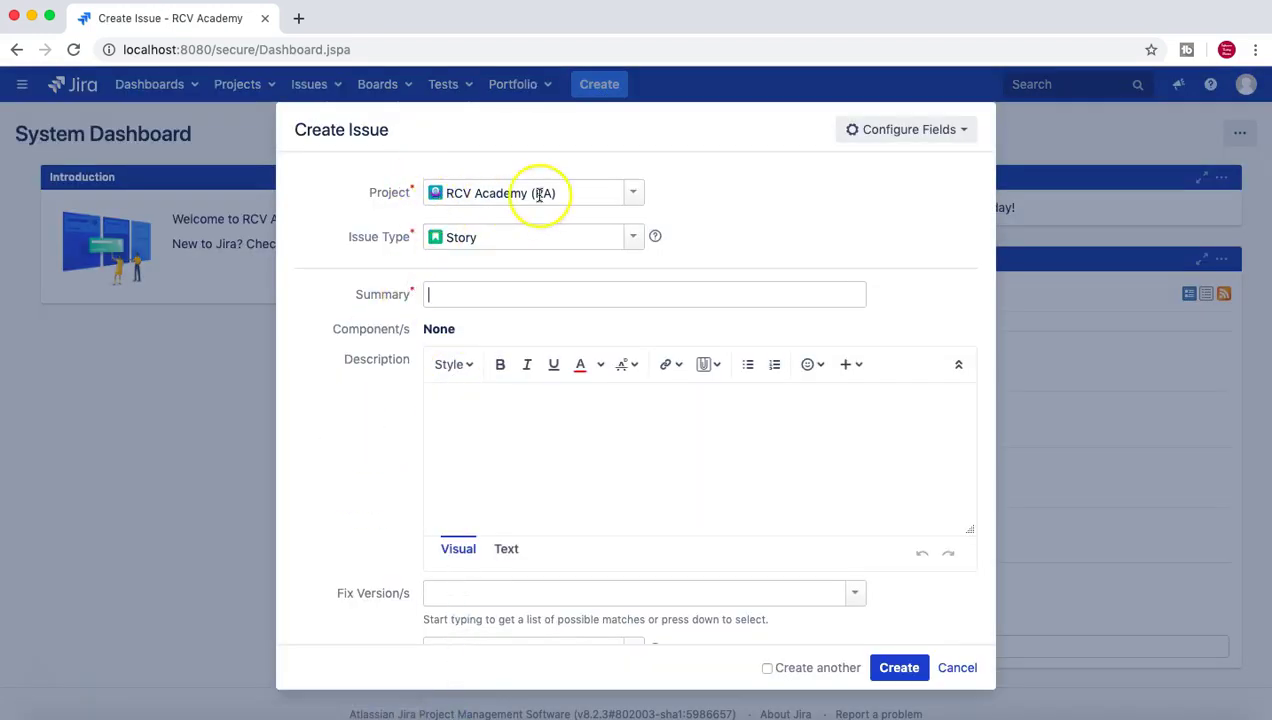
{"action": "left_click", "coordinate": [633, 194]}
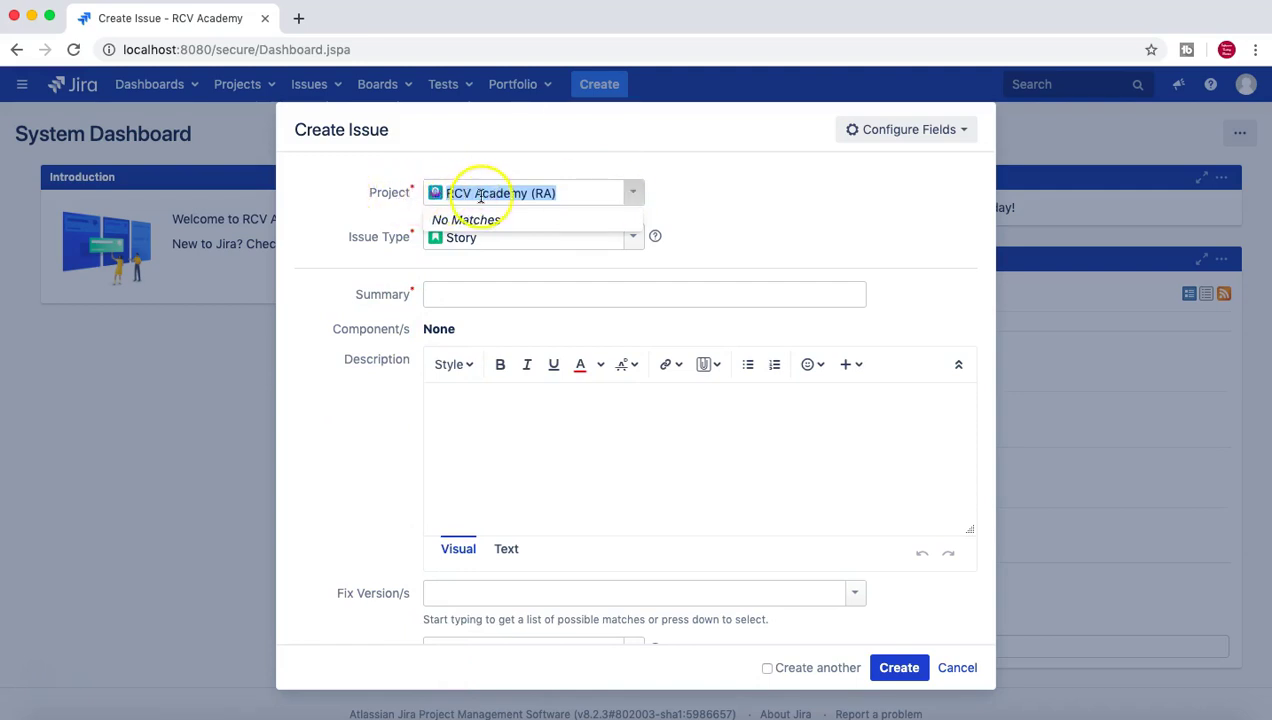
{"action": "left_click", "coordinate": [507, 192]}
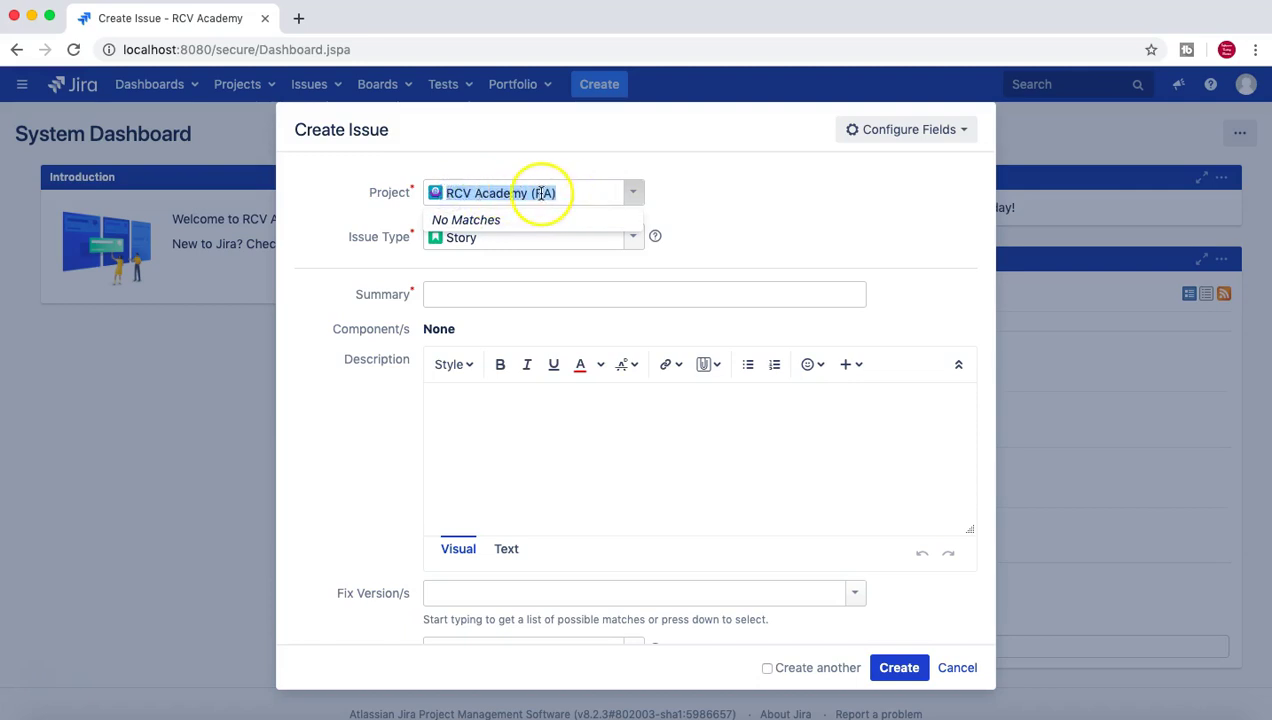
{"action": "left_click", "coordinate": [540, 193]}
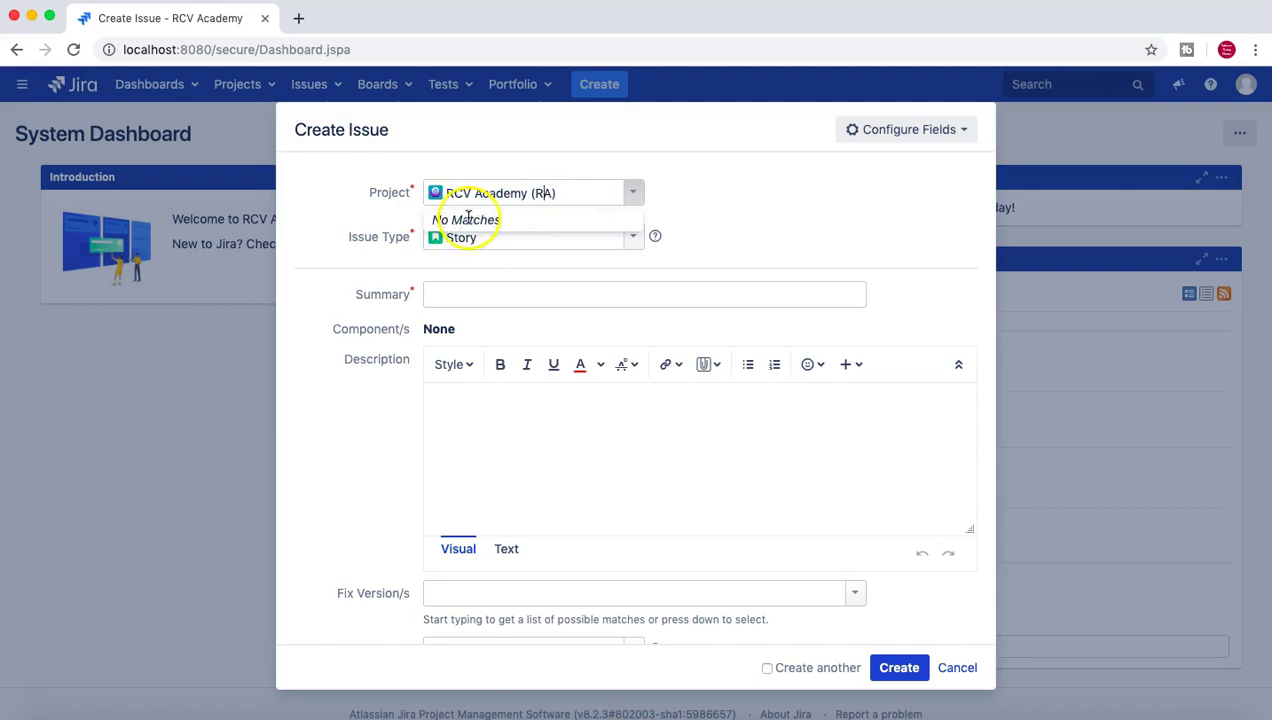
{"action": "left_click", "coordinate": [389, 234]}
{"action": "left_click", "coordinate": [632, 196]}
{"action": "left_click", "coordinate": [633, 196]}
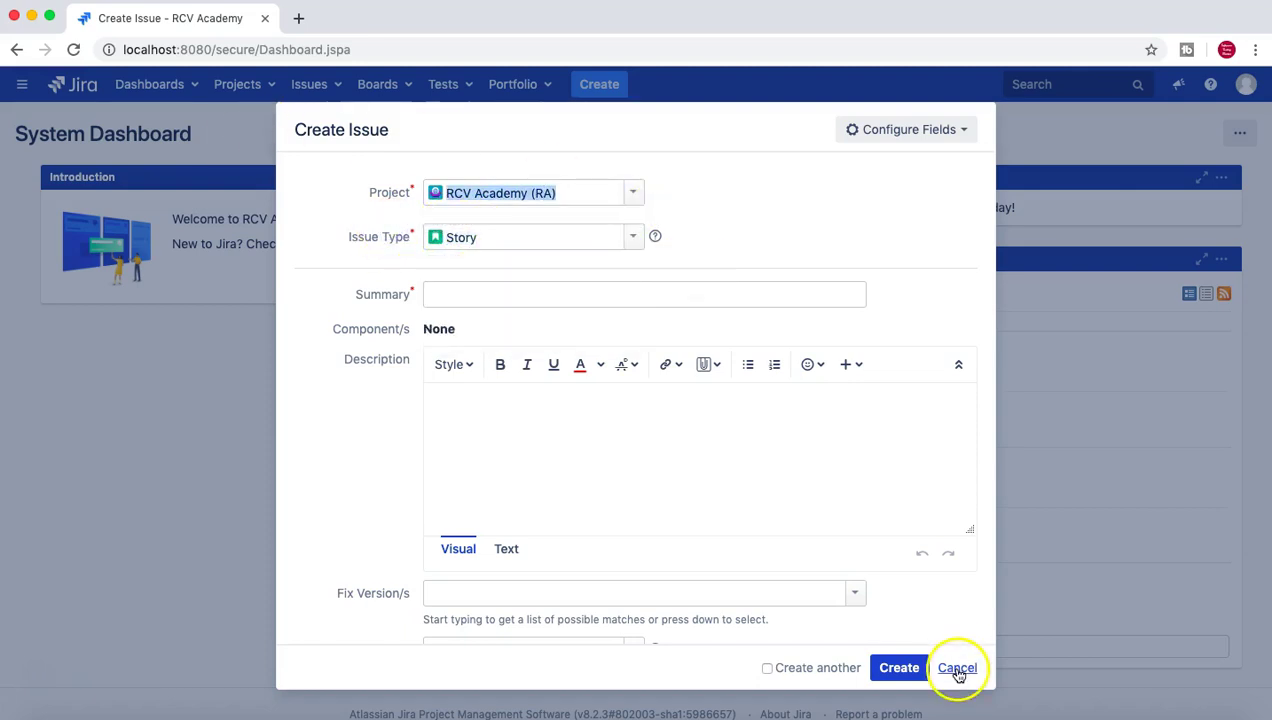
{"action": "left_click", "coordinate": [957, 668]}
- In the RCV Academy Online Portal (ROP) project, confirm the Create form's Project list stays empty, then discard it
{"action": "left_click", "coordinate": [272, 86]}
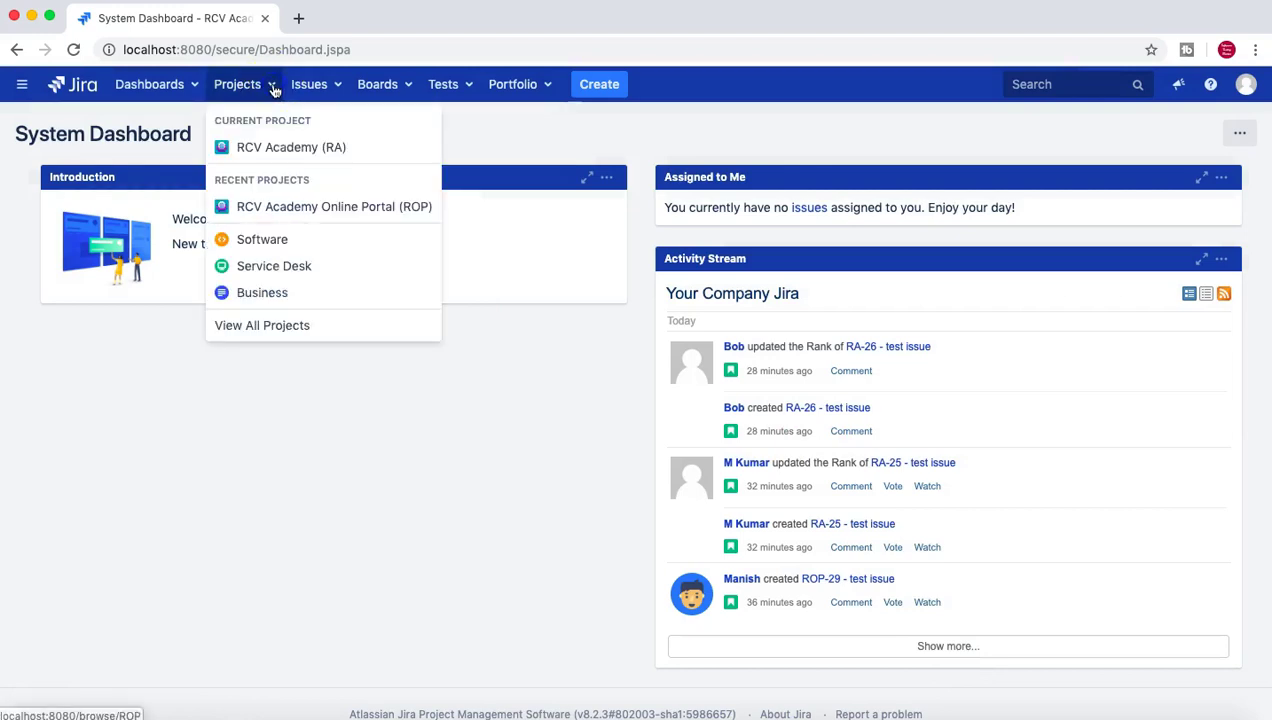
{"action": "left_click", "coordinate": [287, 206]}
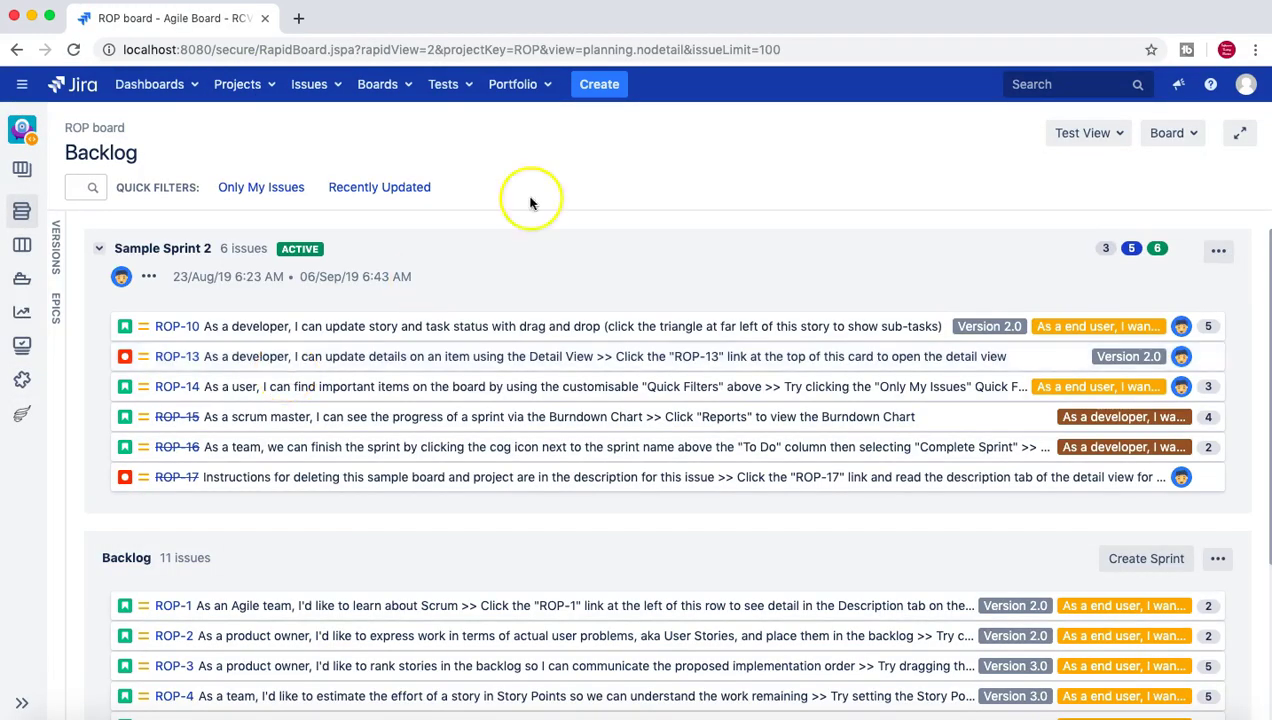
{"action": "left_click", "coordinate": [601, 84]}
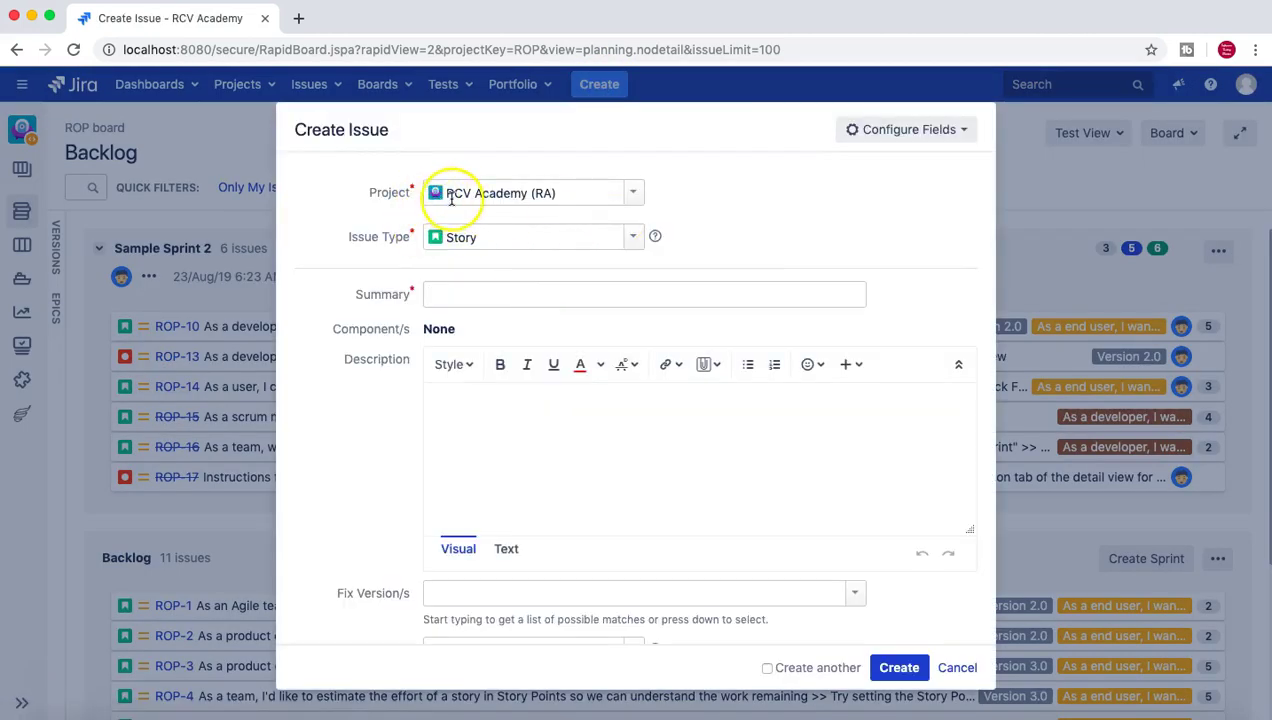
{"action": "left_click", "coordinate": [637, 196]}
{"action": "left_click", "coordinate": [637, 194]}
{"action": "left_click", "coordinate": [764, 193]}
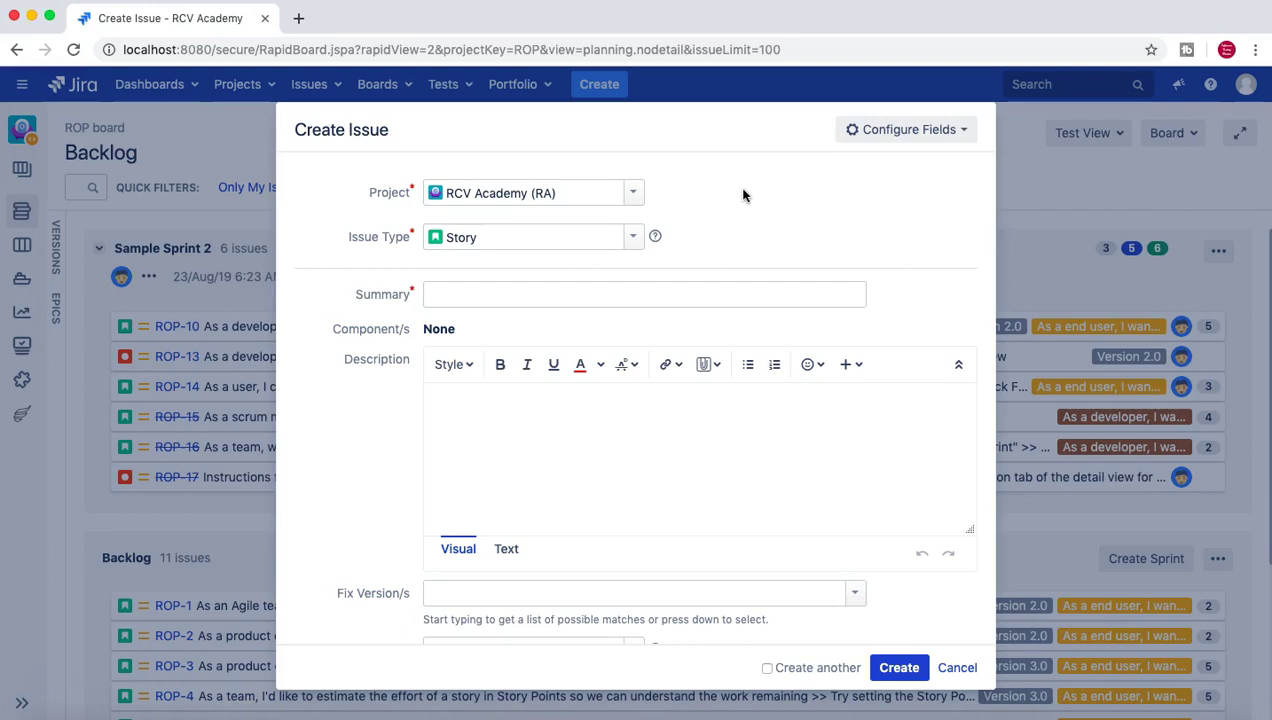
{"action": "left_click", "coordinate": [632, 194]}
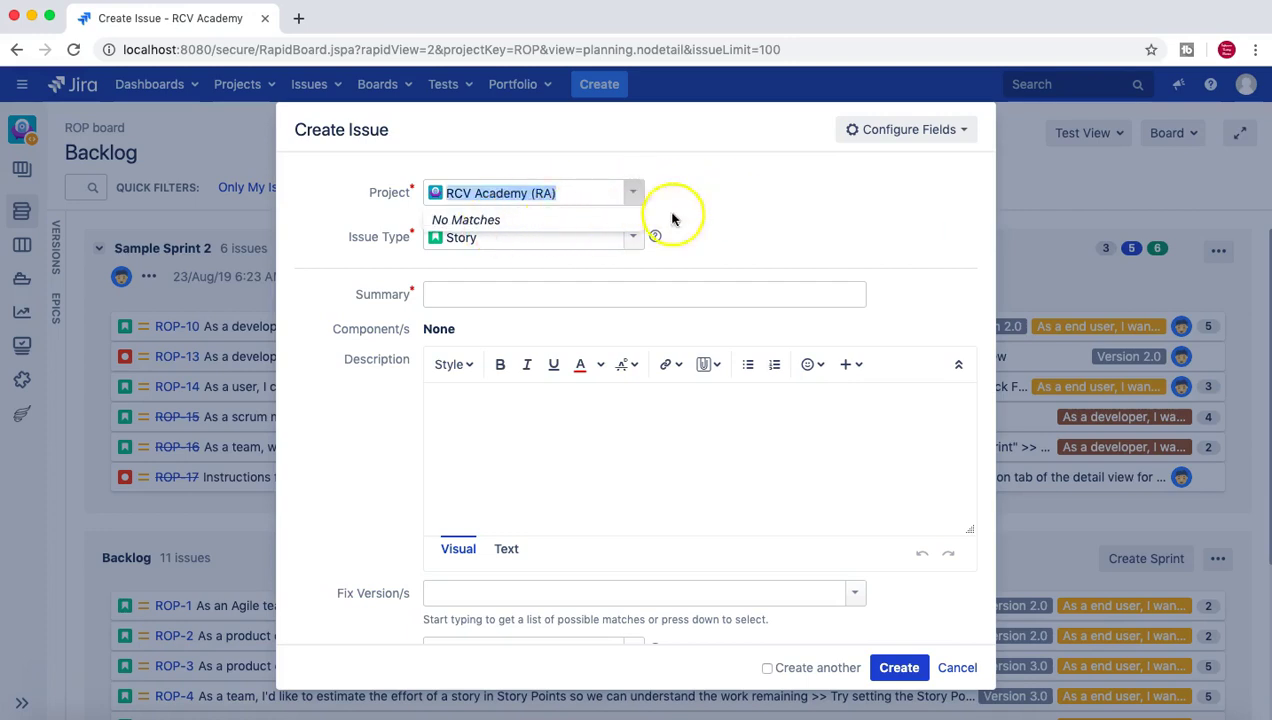
{"action": "left_click", "coordinate": [742, 216]}
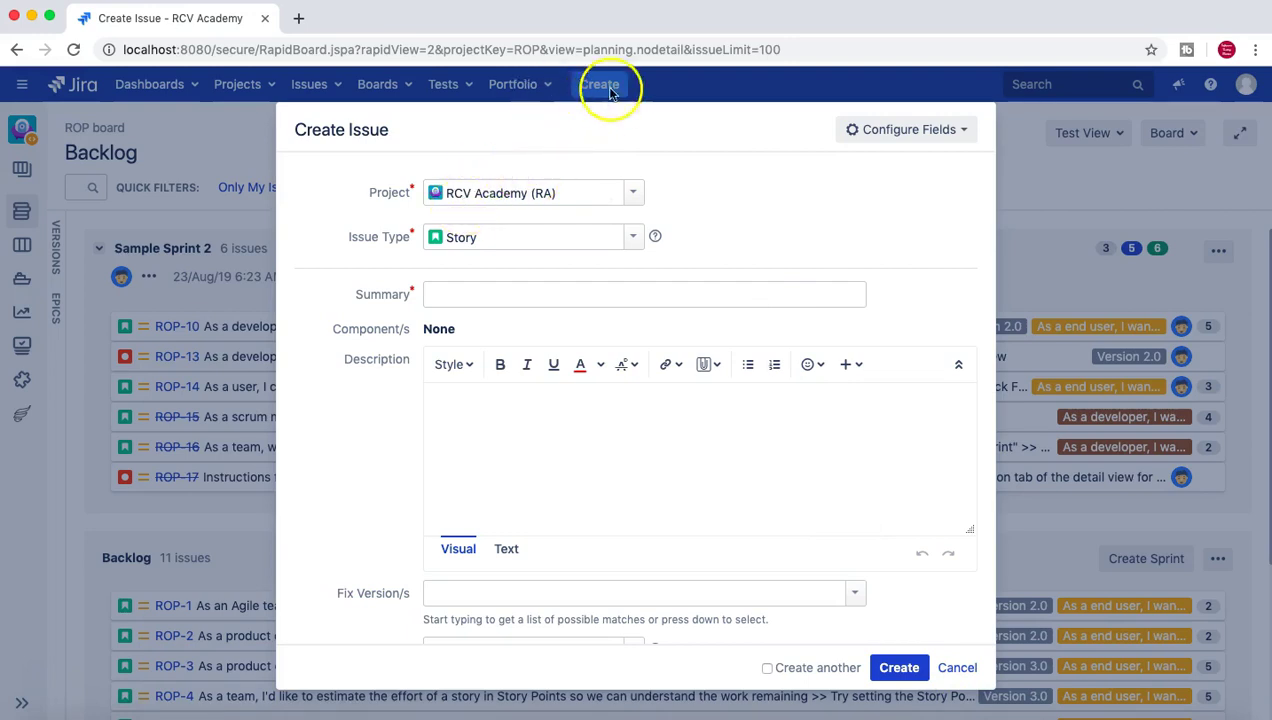
{"action": "left_click", "coordinate": [958, 667]}
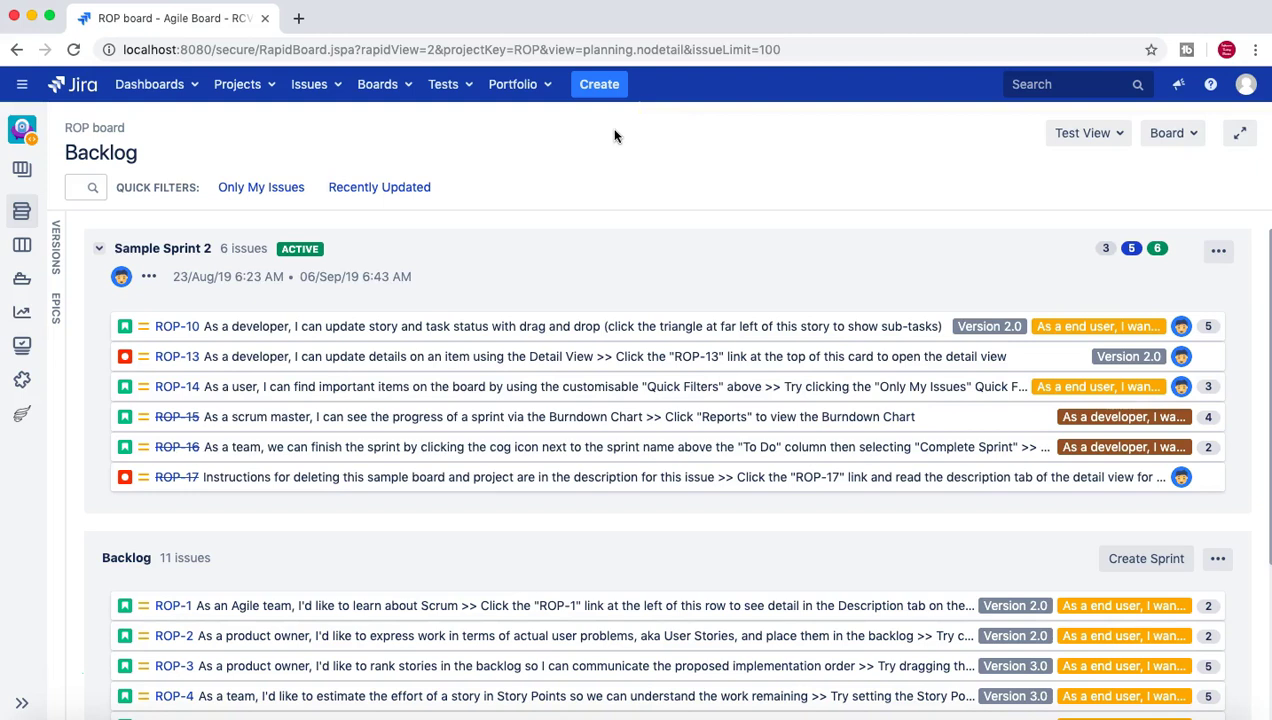
- Sign out, log back in as the administrator, and open the RCV Academy (RA) project
{"action": "left_click", "coordinate": [1245, 84]}
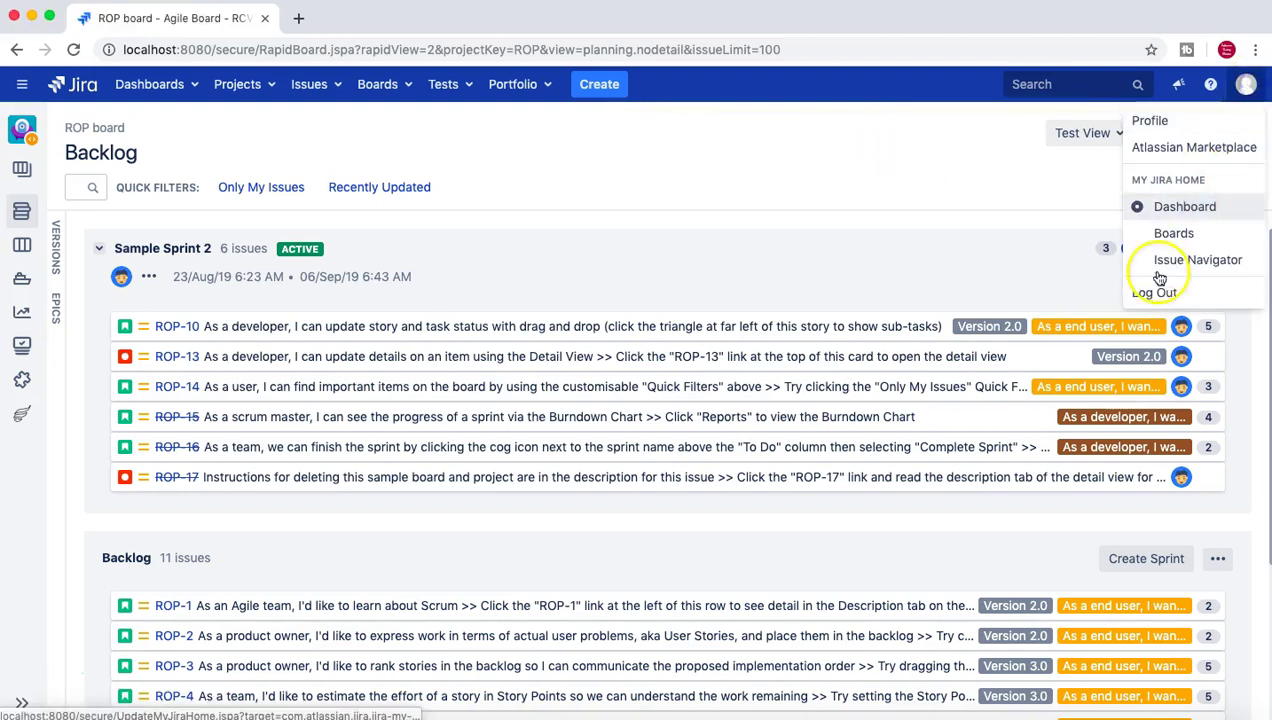
{"action": "left_click", "coordinate": [1154, 292]}
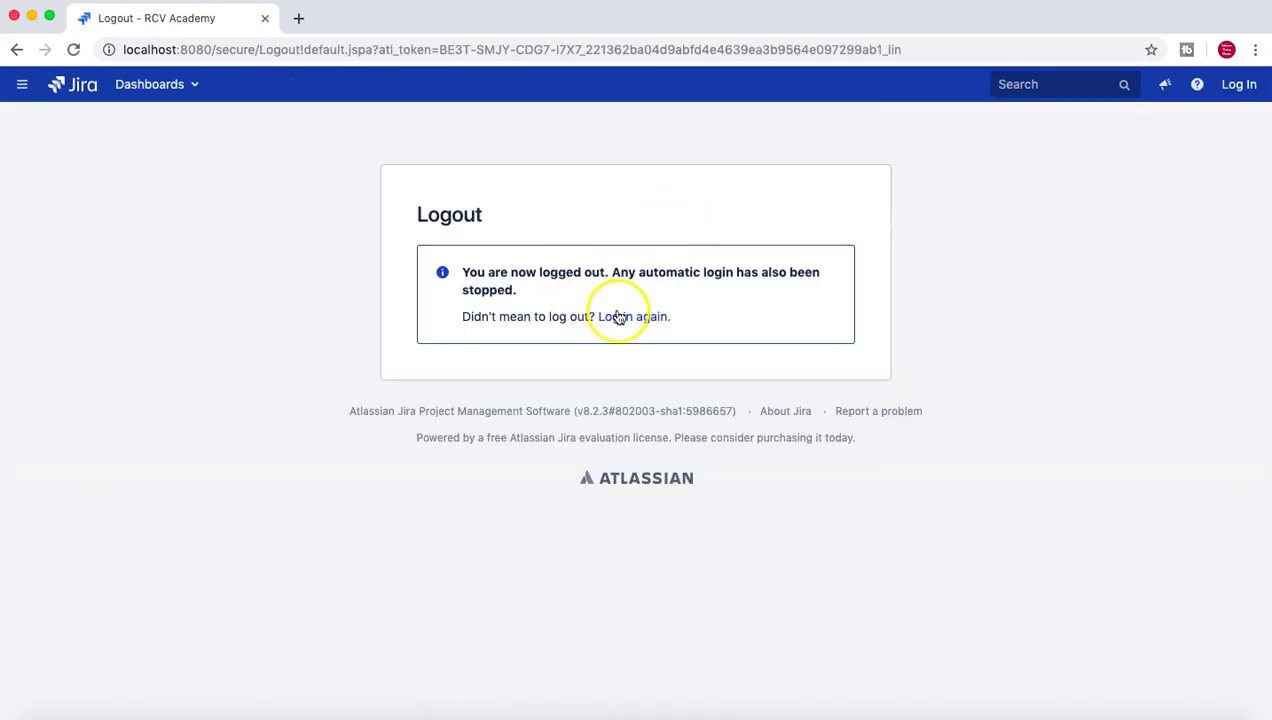
{"action": "left_click", "coordinate": [620, 317]}
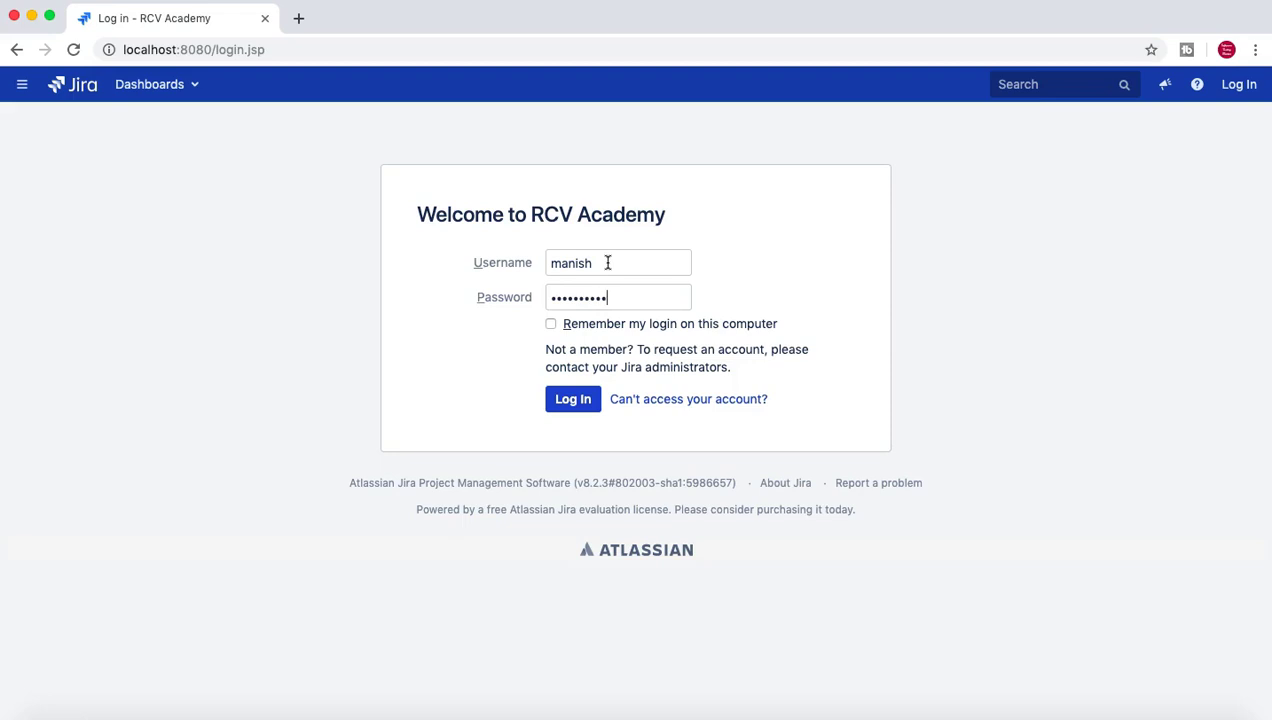
{"action": "left_click", "coordinate": [571, 405]}
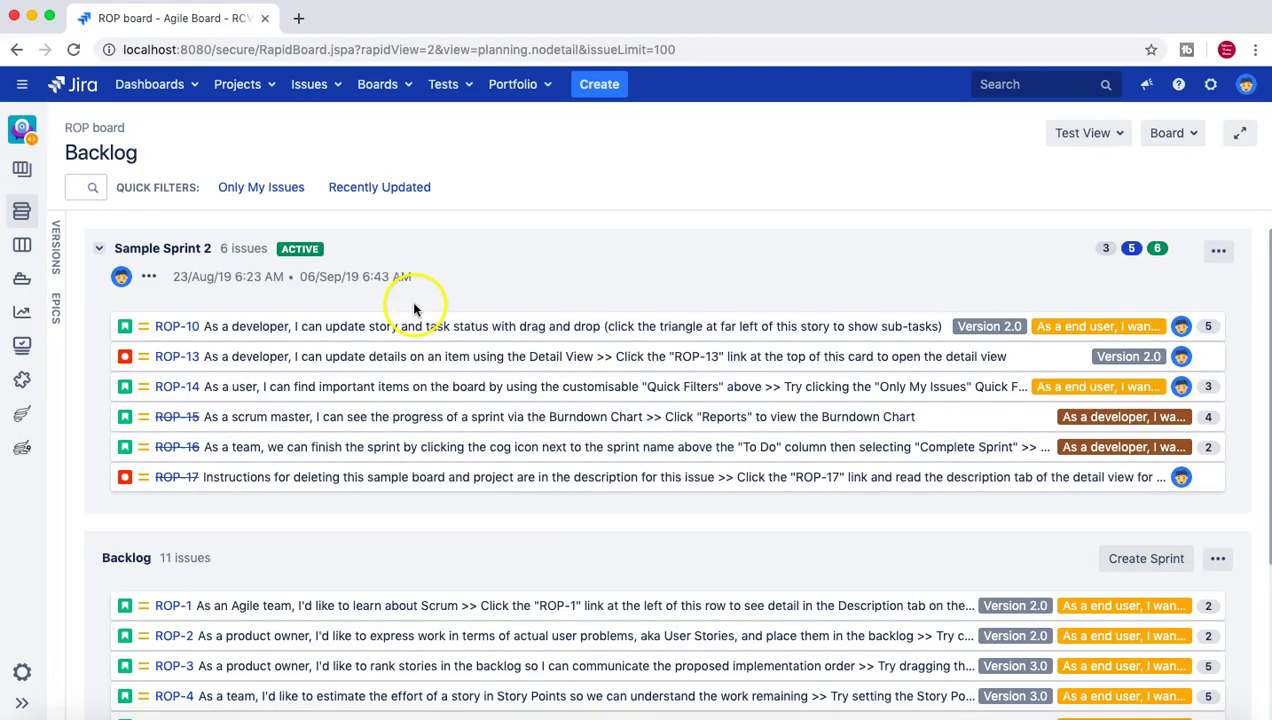
{"action": "left_click", "coordinate": [255, 84]}
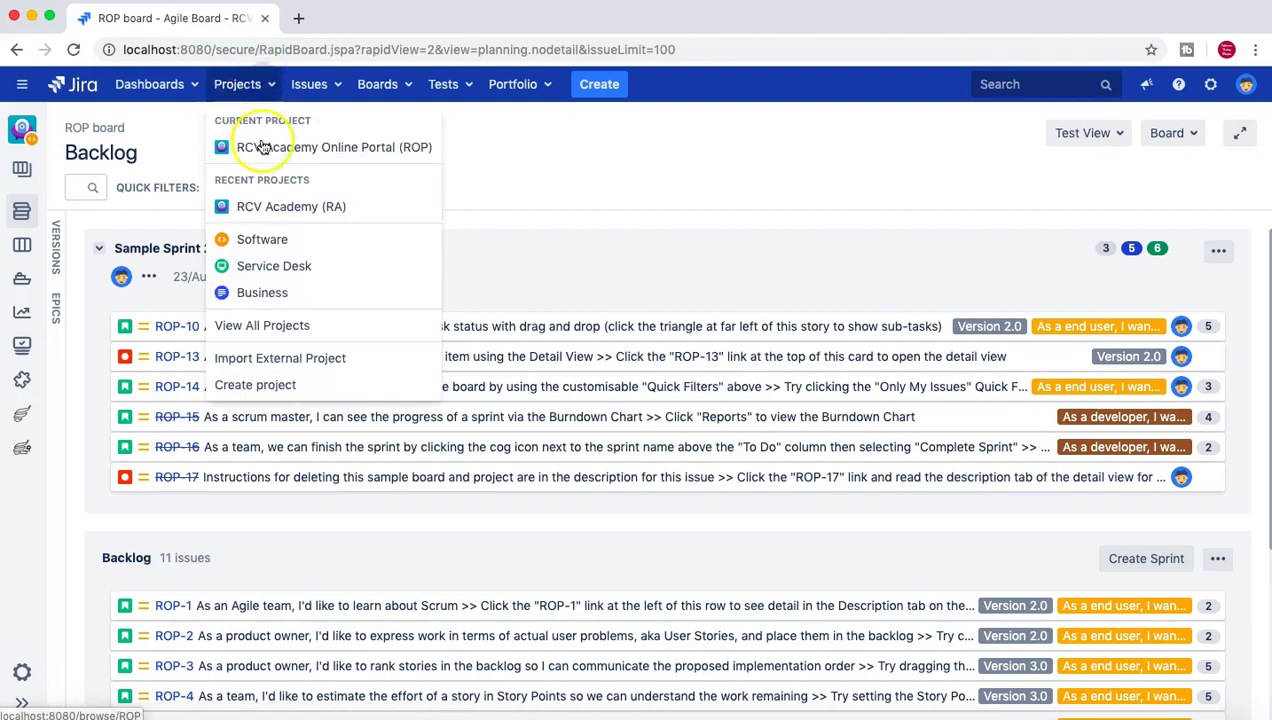
{"action": "left_click", "coordinate": [268, 206]}
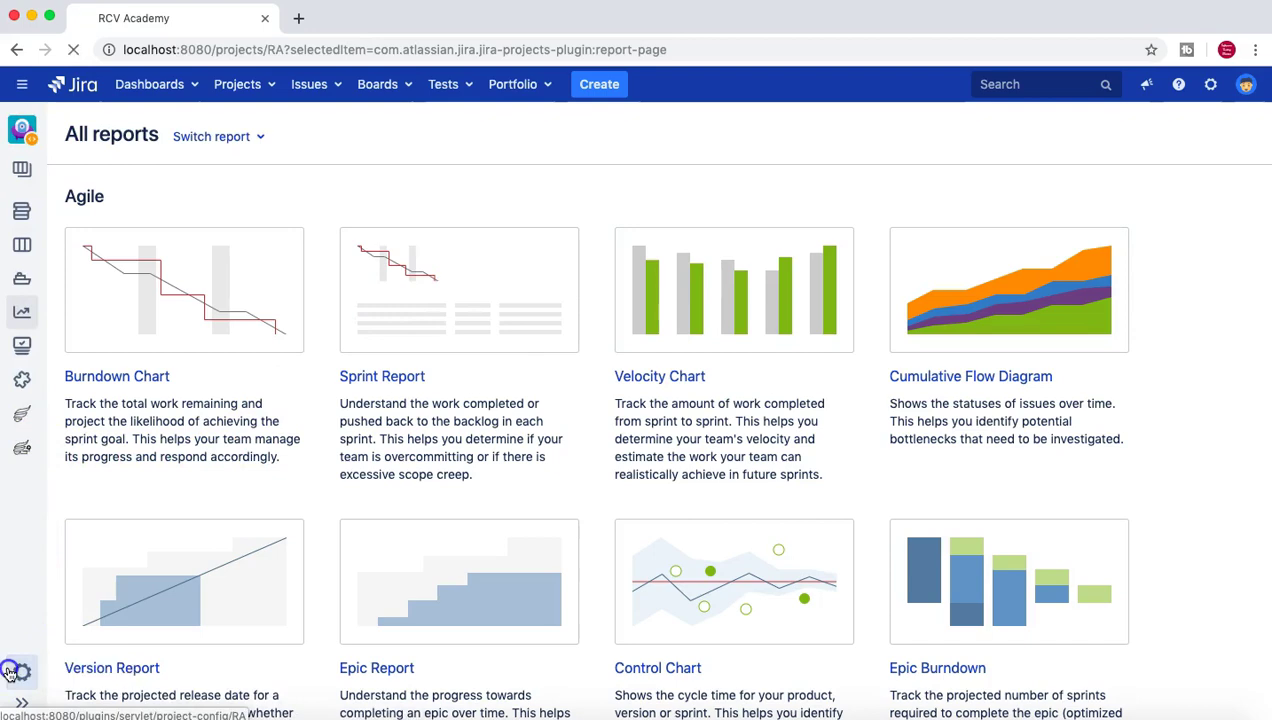
- Associate RCV Academy (RA) with the New software permission scheme after confirming admin access
{"action": "left_click", "coordinate": [12, 671]}
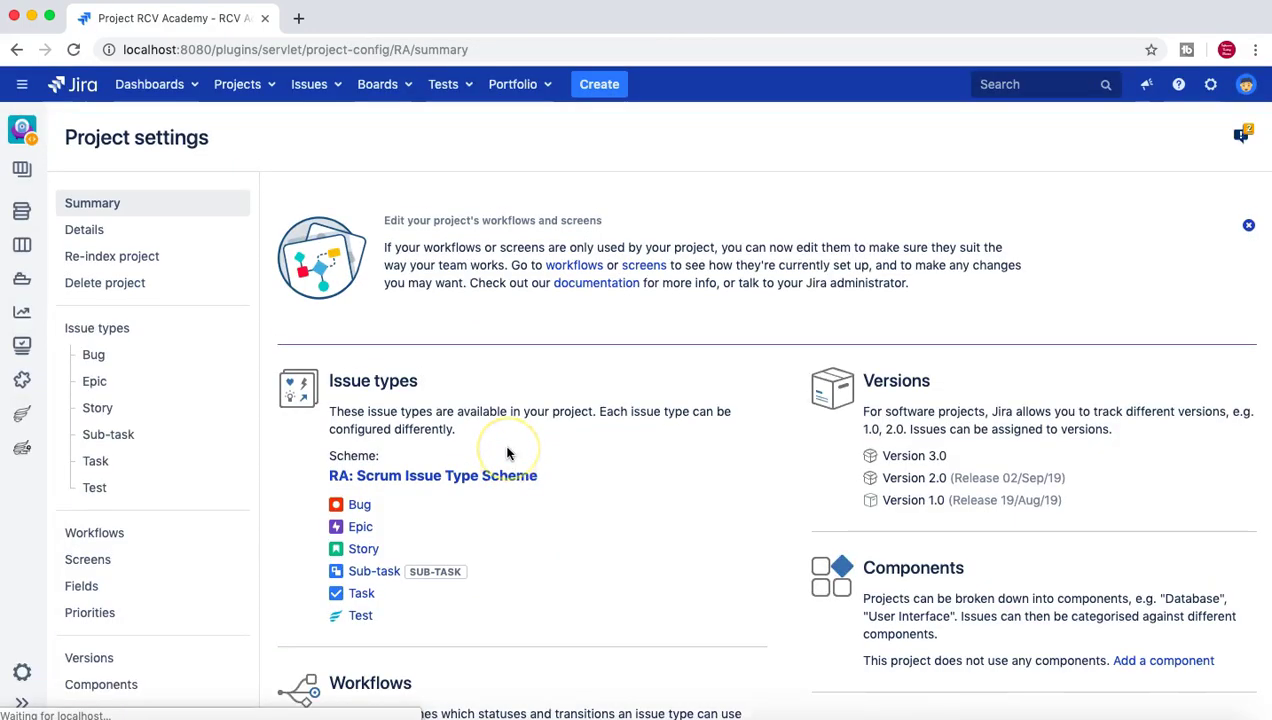
{"action": "scroll", "coordinate": [509, 451], "scroll_direction": "down", "scroll_amount": 10}
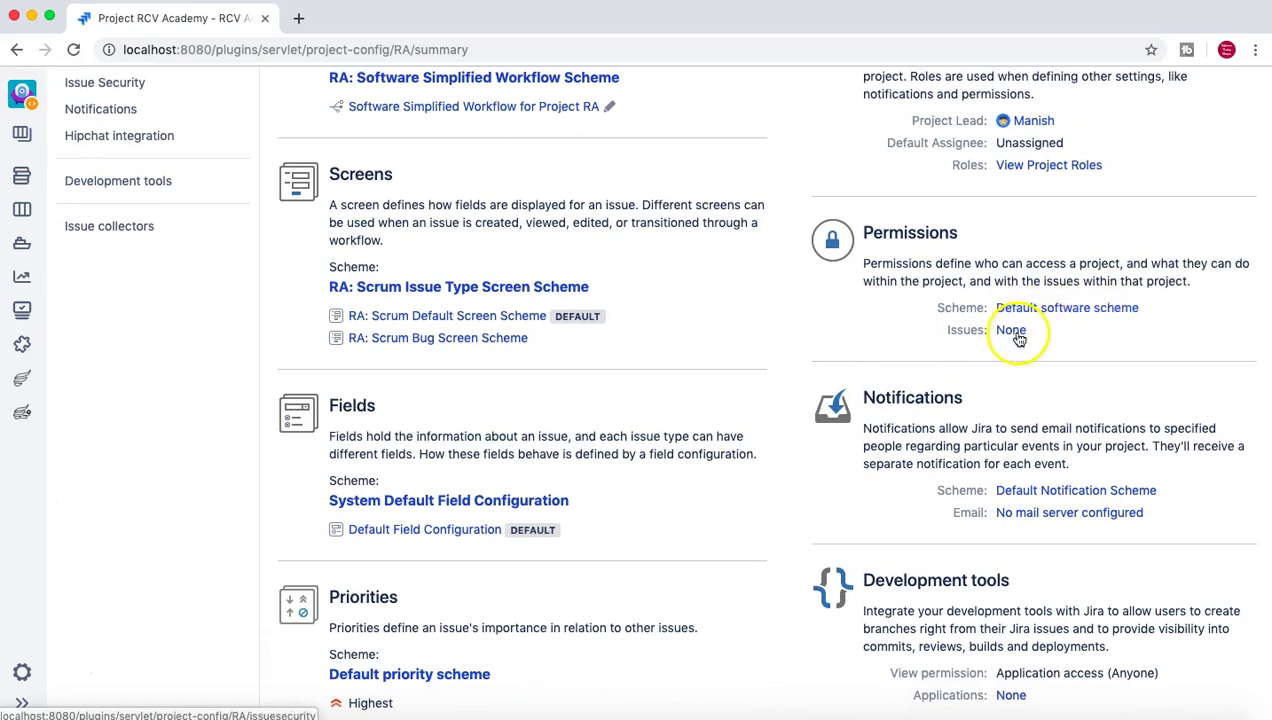
{"action": "left_click", "coordinate": [1034, 304]}
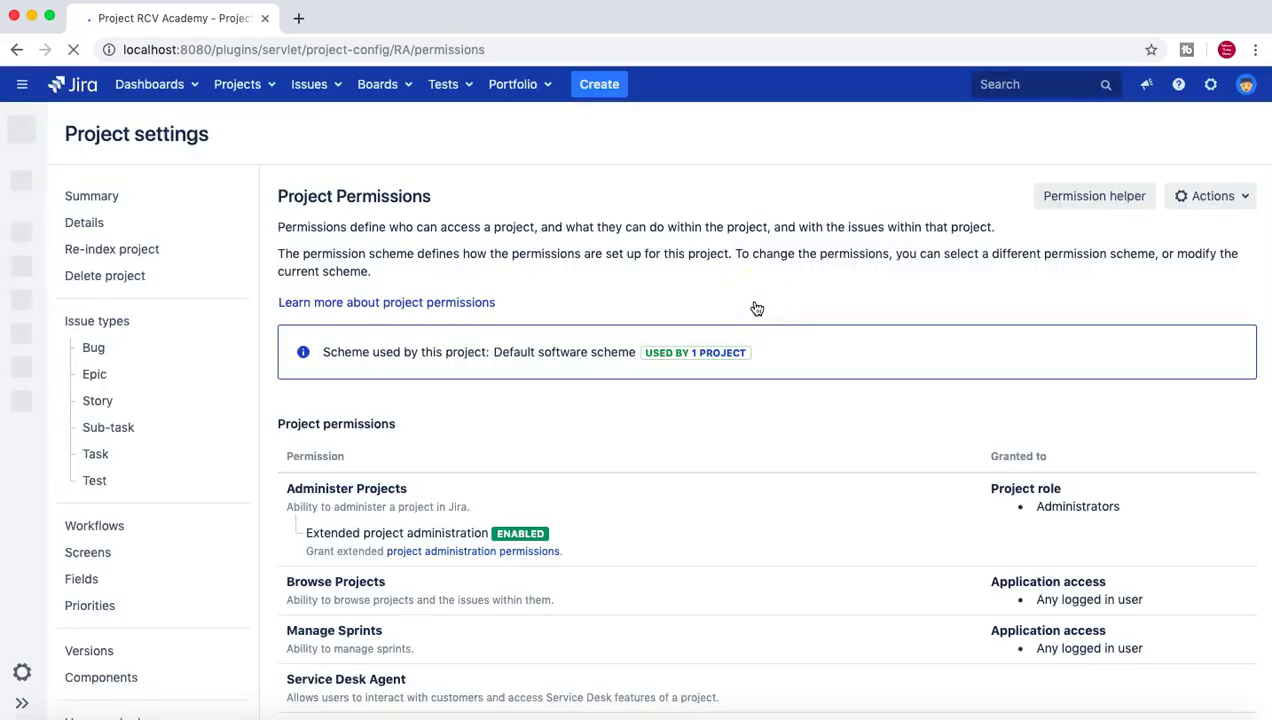
{"action": "left_click", "coordinate": [1244, 203]}
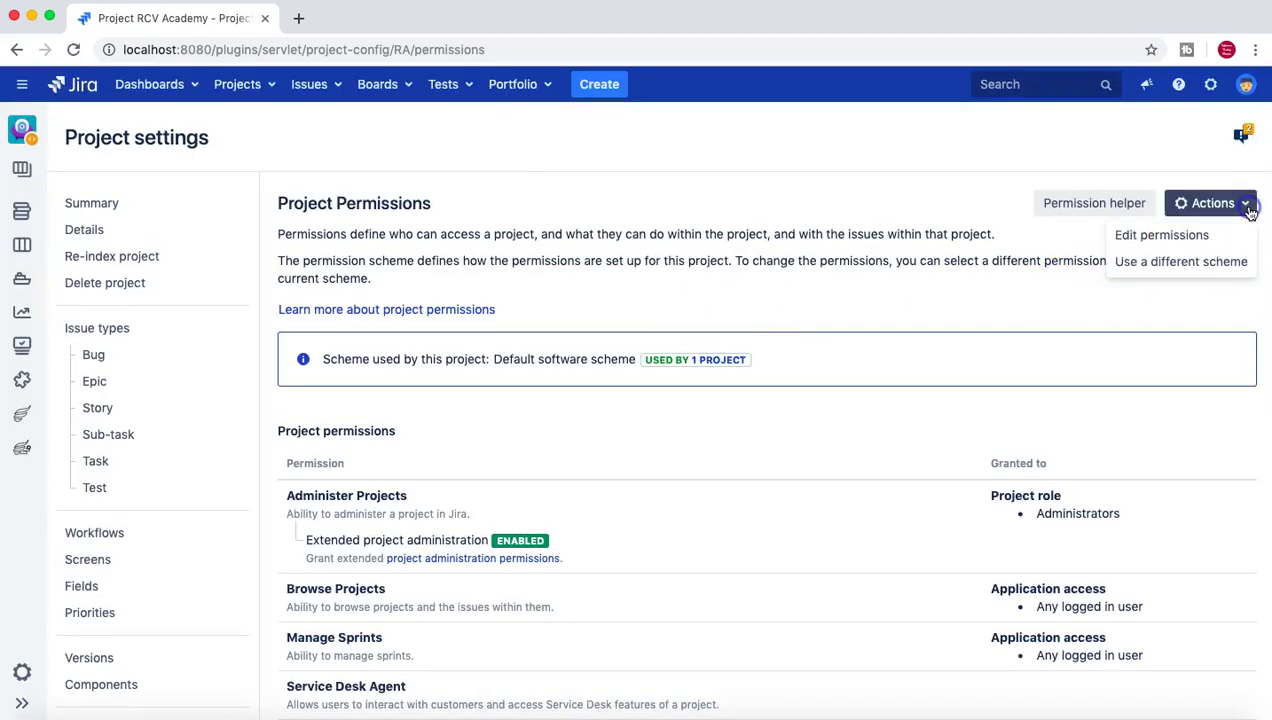
{"action": "left_click", "coordinate": [1213, 262]}
{"action": "left_click", "coordinate": [591, 430]}
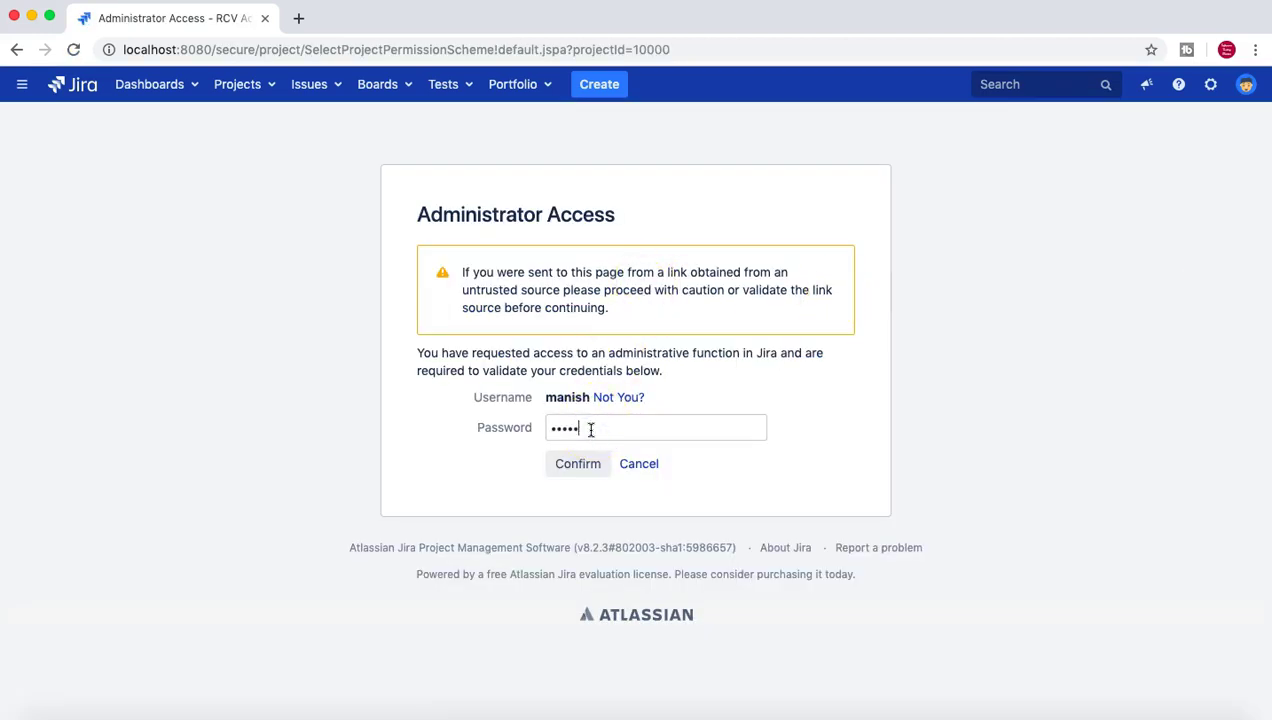
{"action": "key", "text": "Return"}
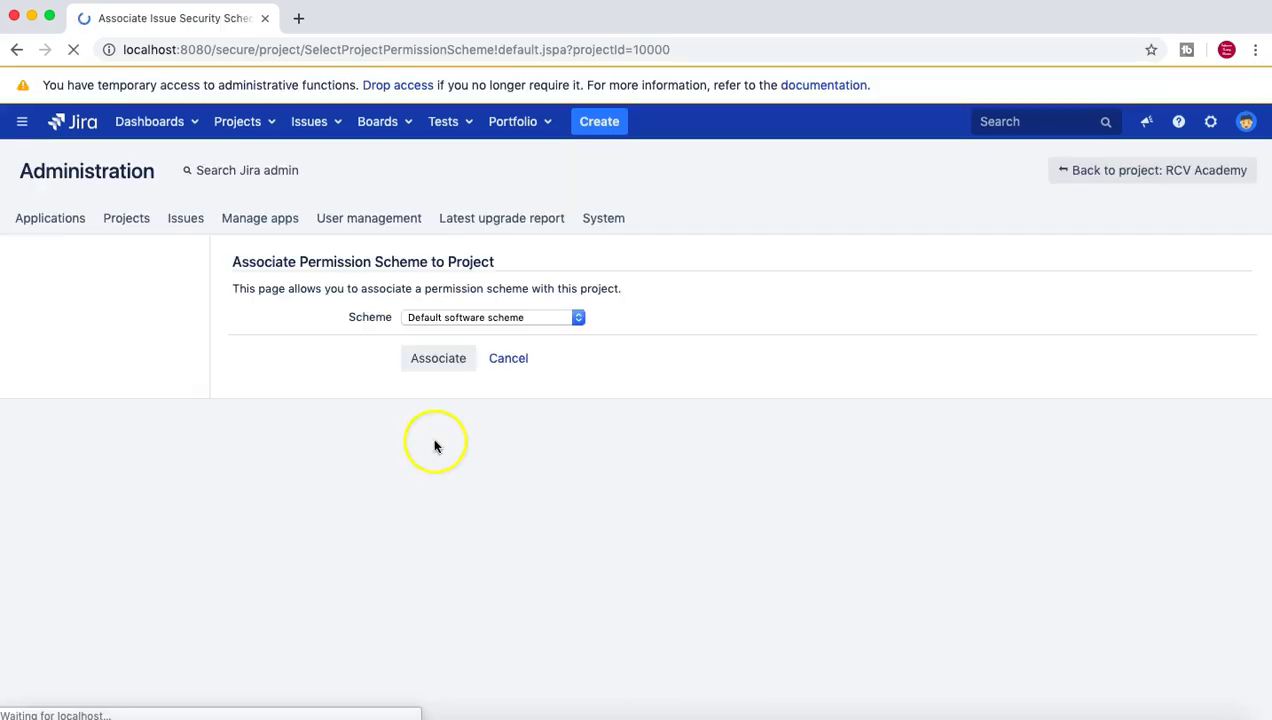
{"action": "left_click", "coordinate": [564, 318]}
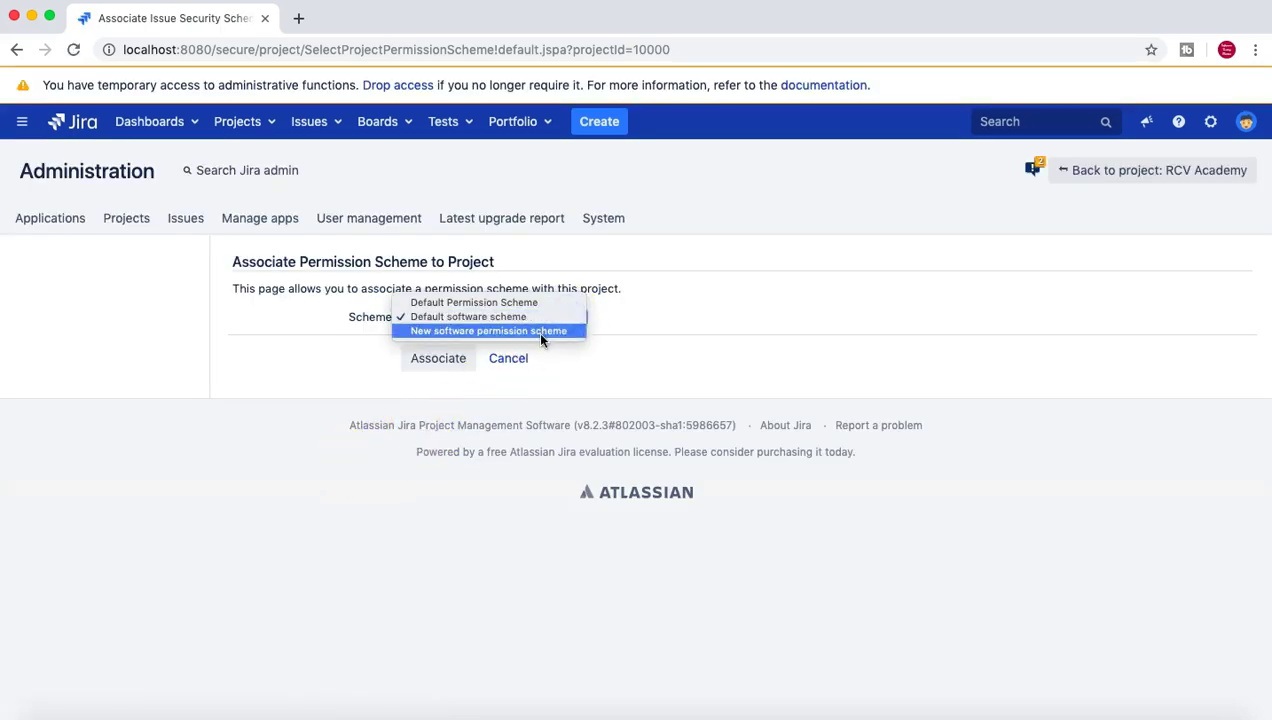
{"action": "left_click", "coordinate": [537, 331]}
{"action": "left_click", "coordinate": [449, 356]}
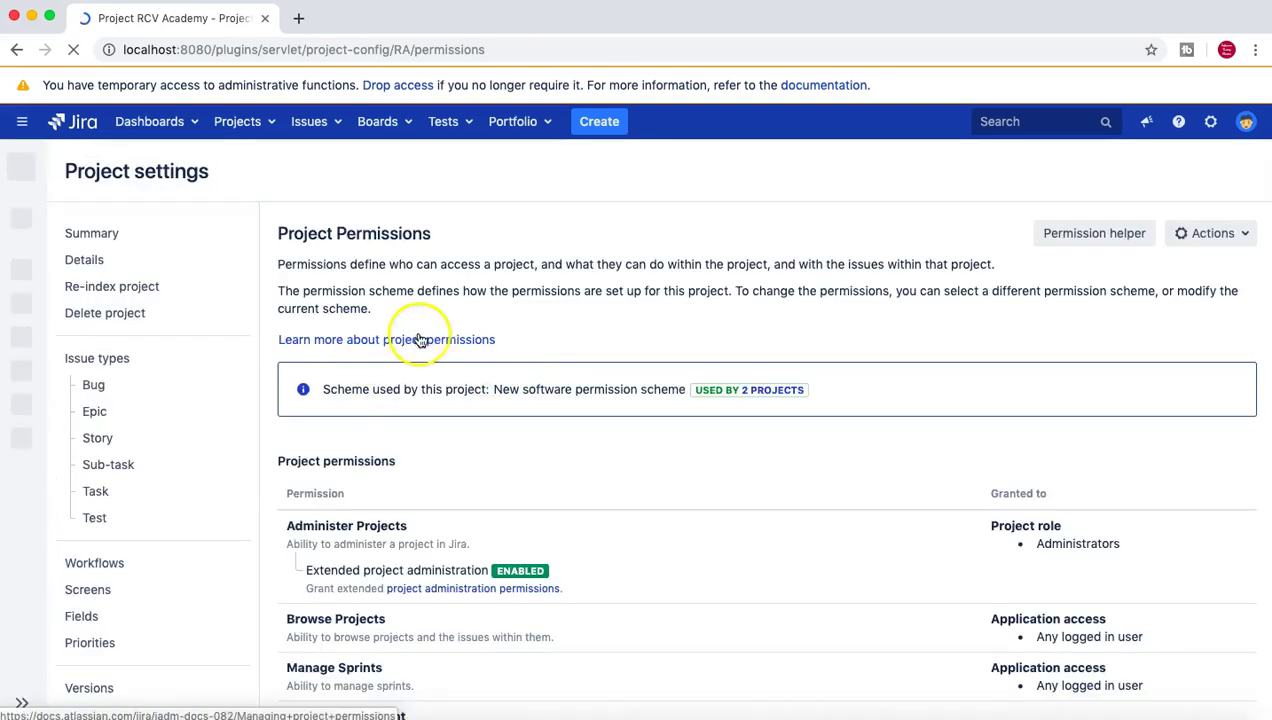
- Verify the scheme lists RCV Academy and RCV Academy Online Portal, then bring up the account menu
{"action": "left_click", "coordinate": [775, 397]}
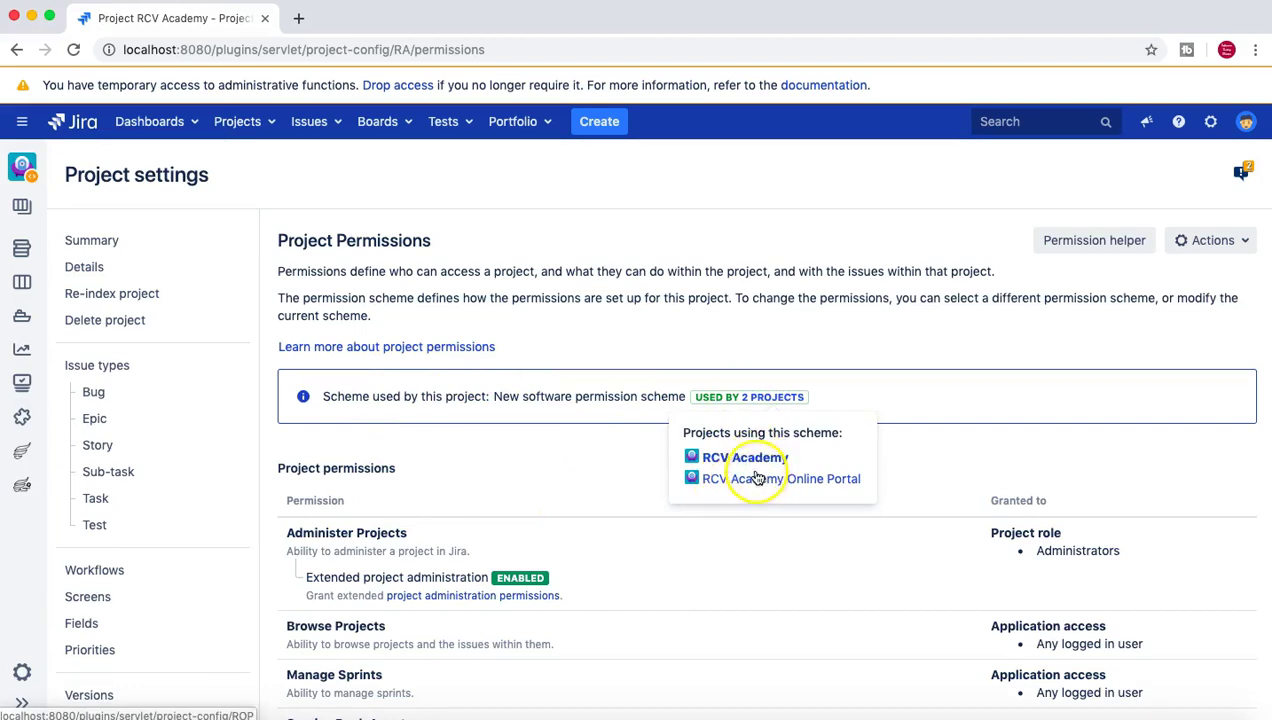
{"action": "left_click", "coordinate": [890, 395]}
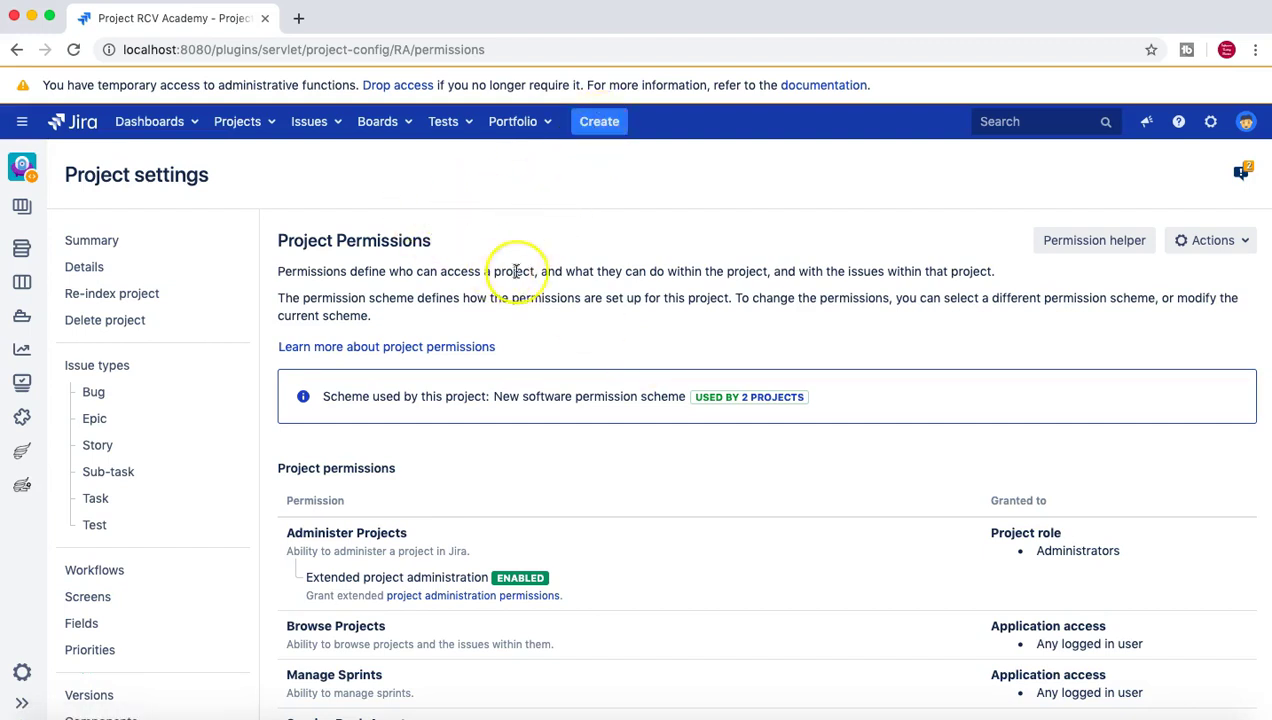
{"action": "left_click_drag", "start_coordinate": [541, 271], "coordinate": [554, 299]}
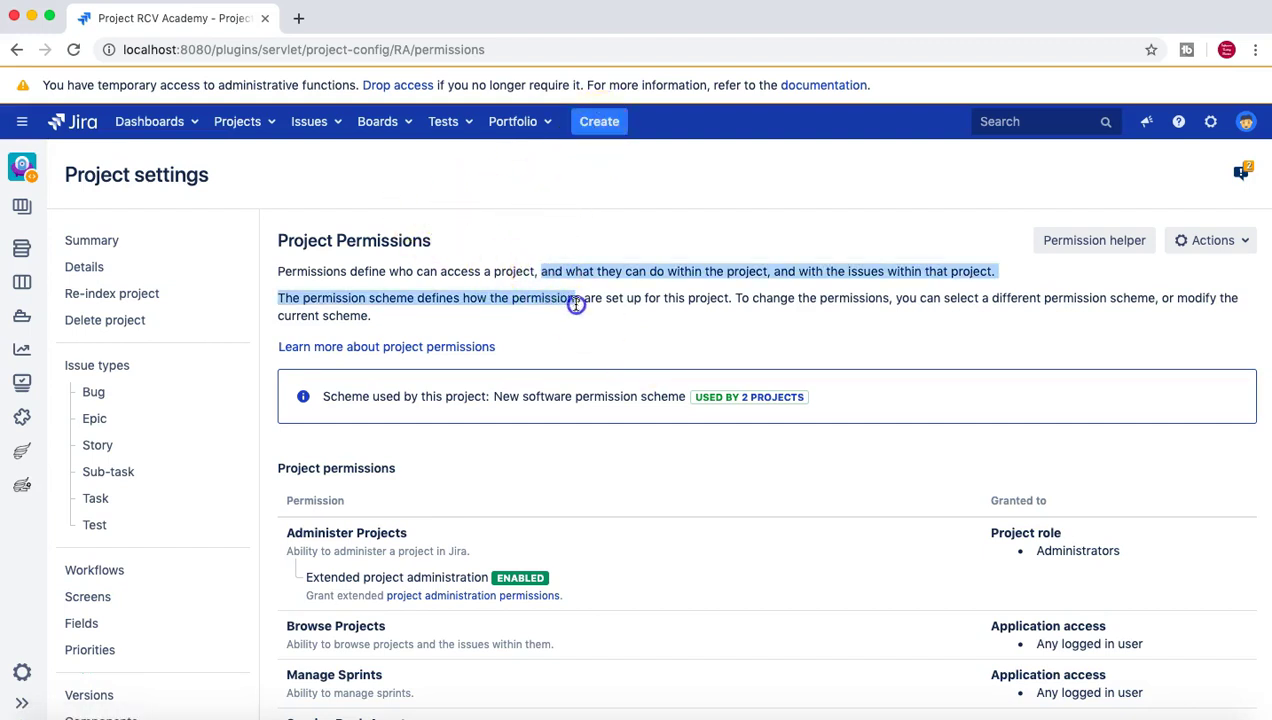
{"action": "left_click", "coordinate": [589, 303]}
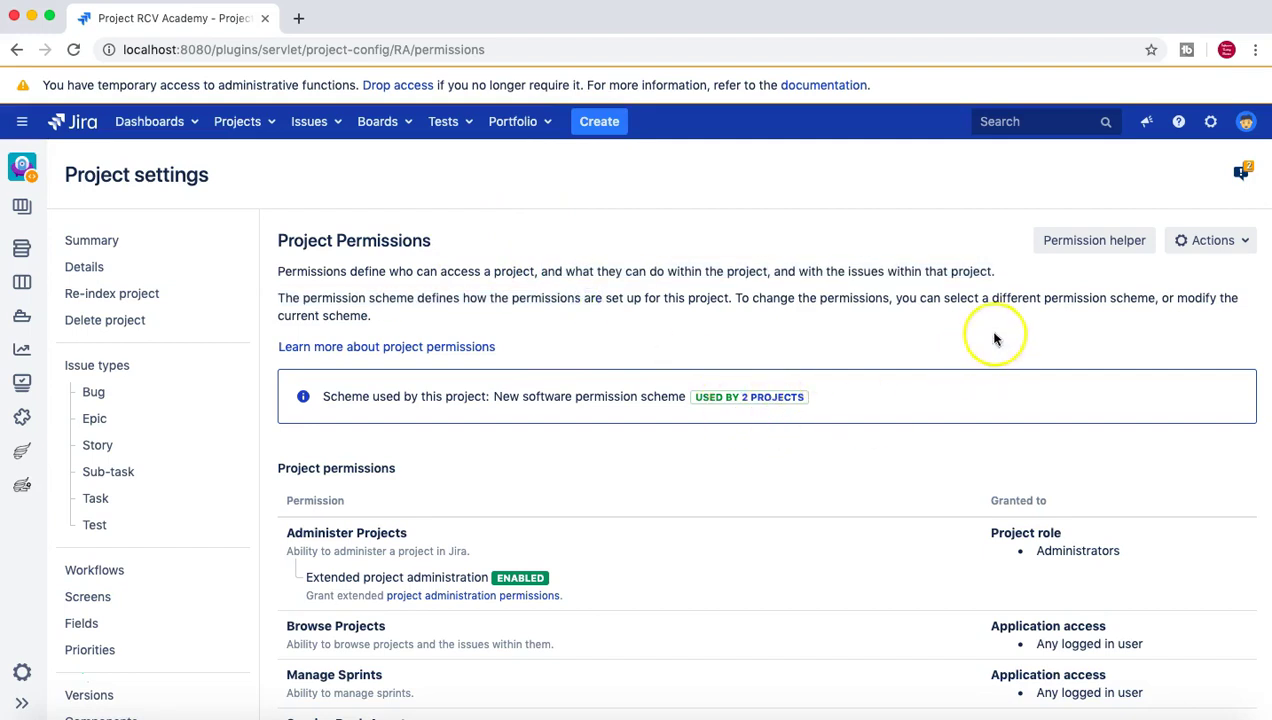
{"action": "left_click", "coordinate": [1245, 121]}
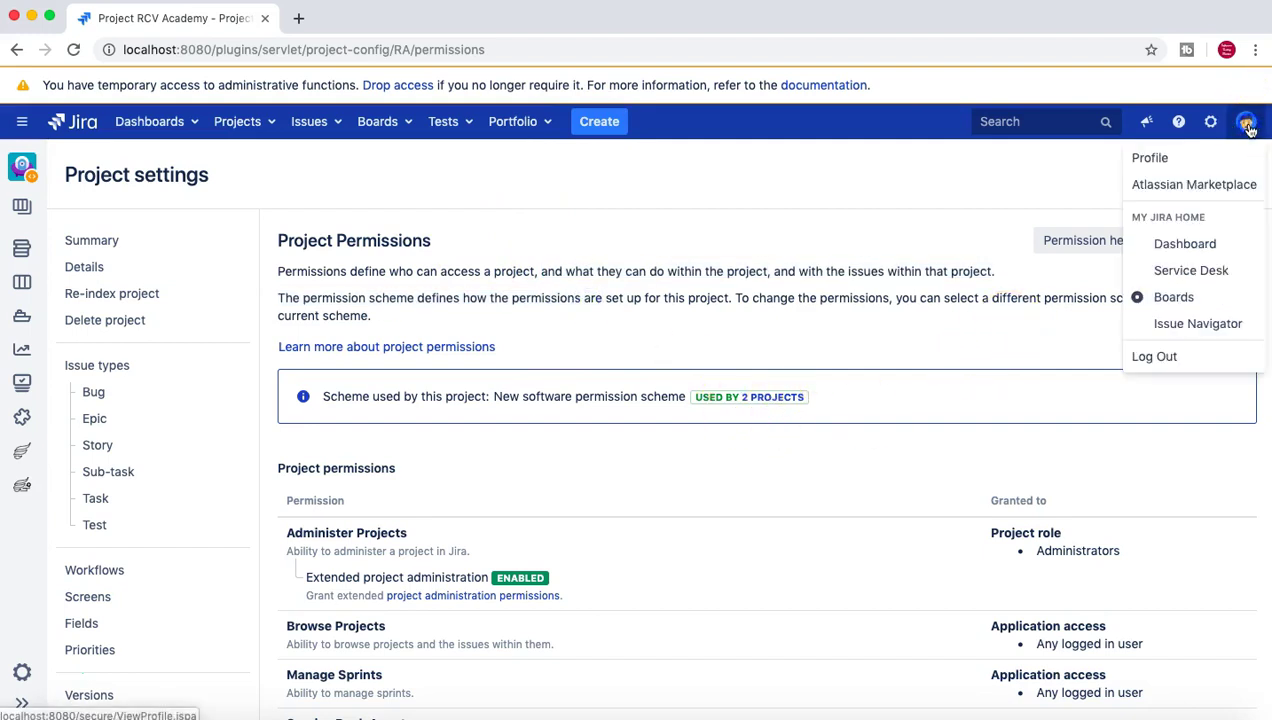
- Log out and sign back in as another user
{"action": "left_click", "coordinate": [1166, 358]}
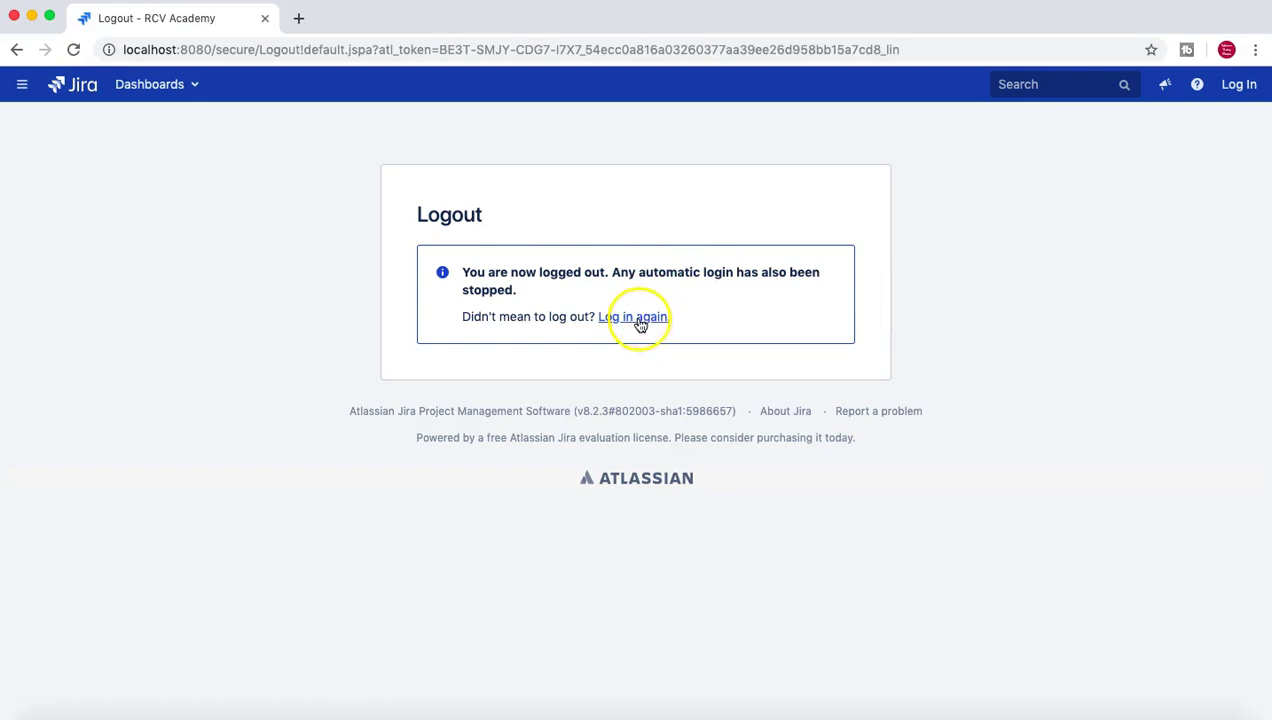
{"action": "left_click", "coordinate": [640, 321]}
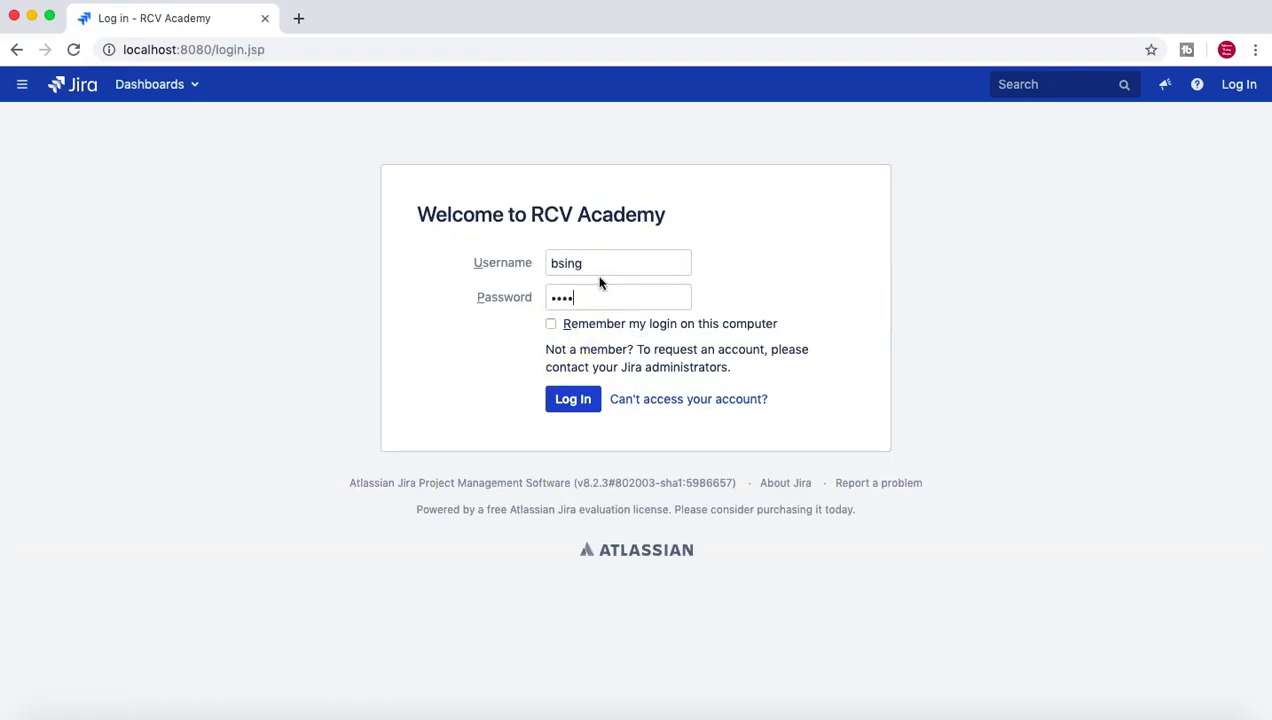
{"action": "left_click", "coordinate": [573, 399]}
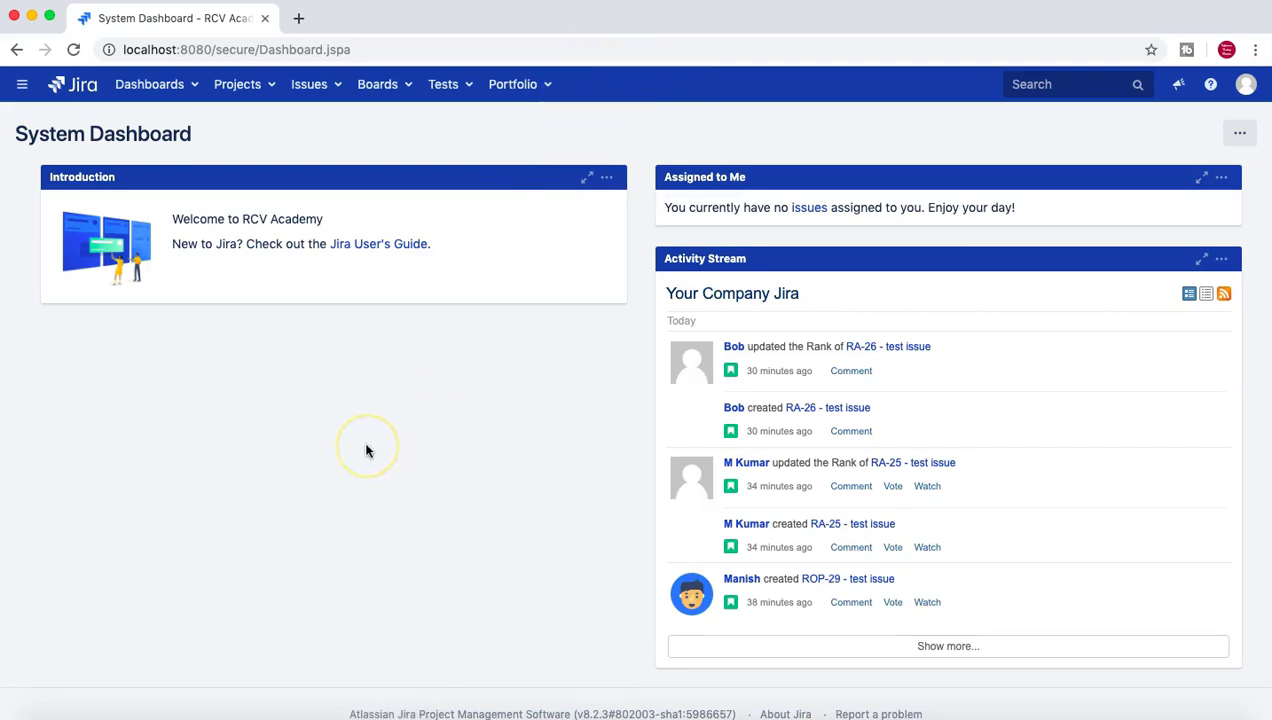
- Log out again and sign in as a second user with that user's username and password
{"action": "left_click", "coordinate": [1246, 84]}
{"action": "left_click", "coordinate": [1153, 291]}
{"action": "left_click", "coordinate": [644, 320]}
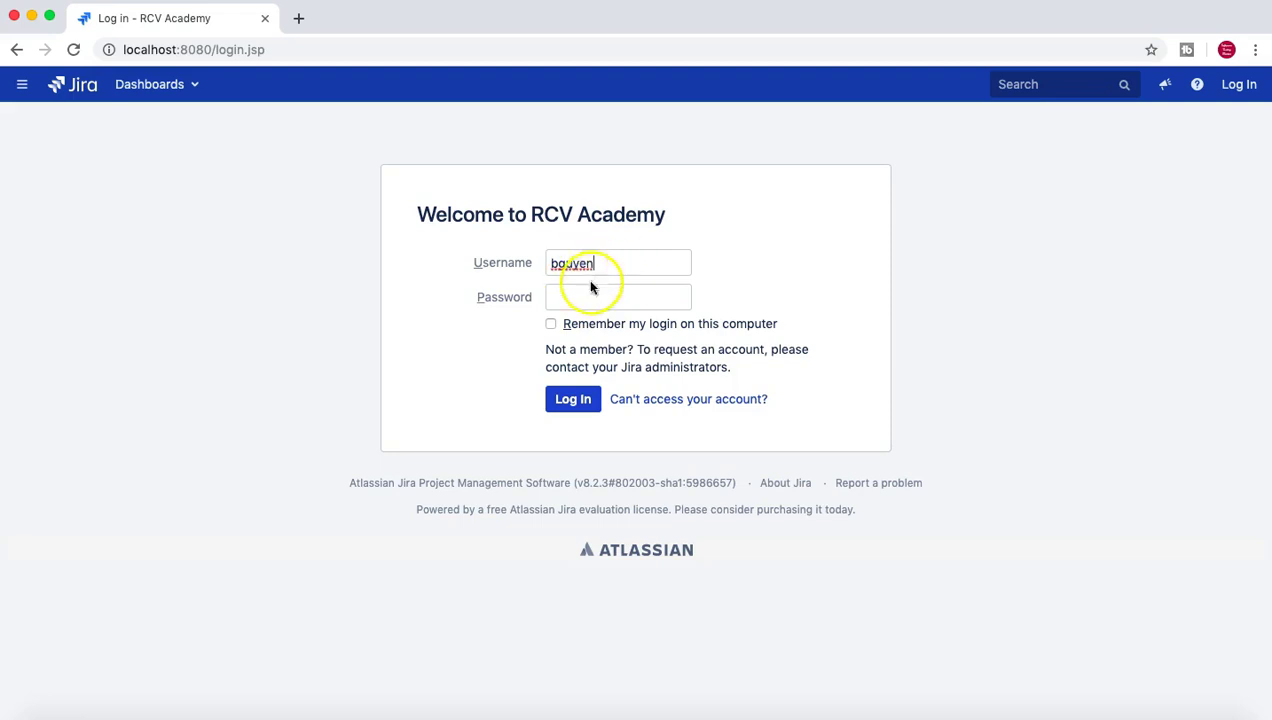
{"action": "left_click_drag", "start_coordinate": [605, 260], "coordinate": [537, 262]}
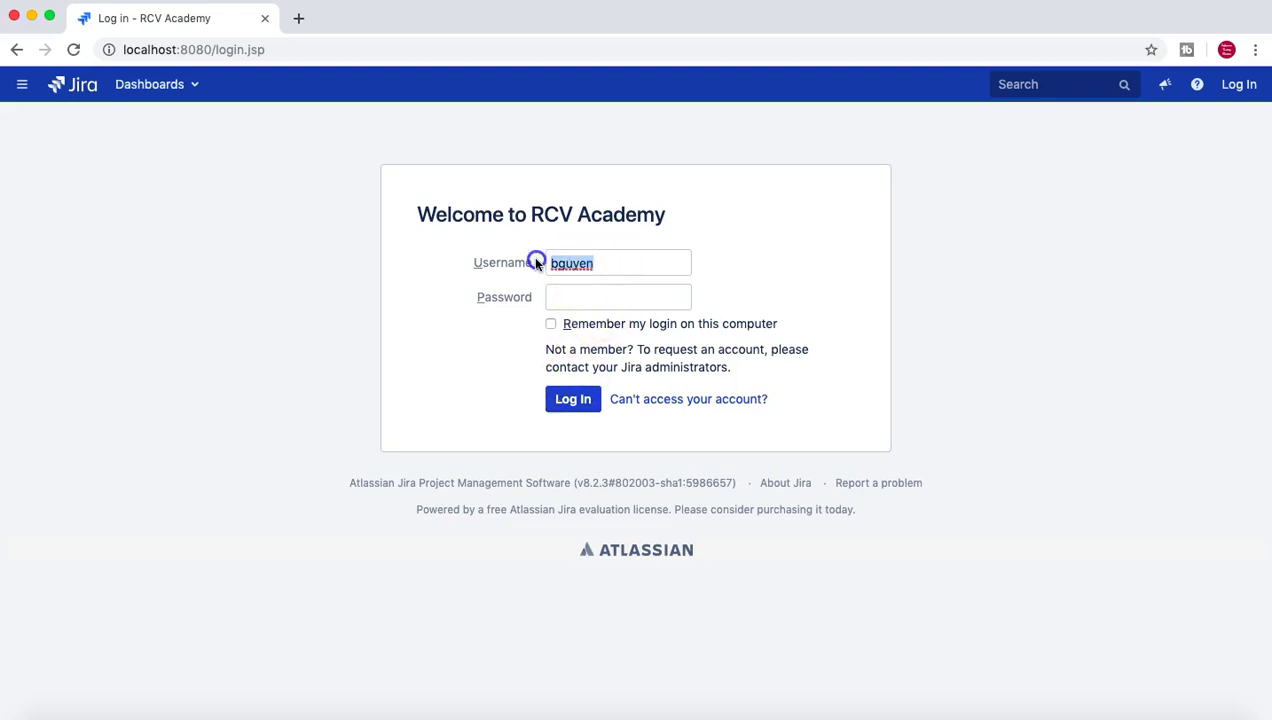
{"action": "type", "text": "manish"}
{"action": "key", "text": "Tab"}
{"action": "type", "text": "••••••••••"}
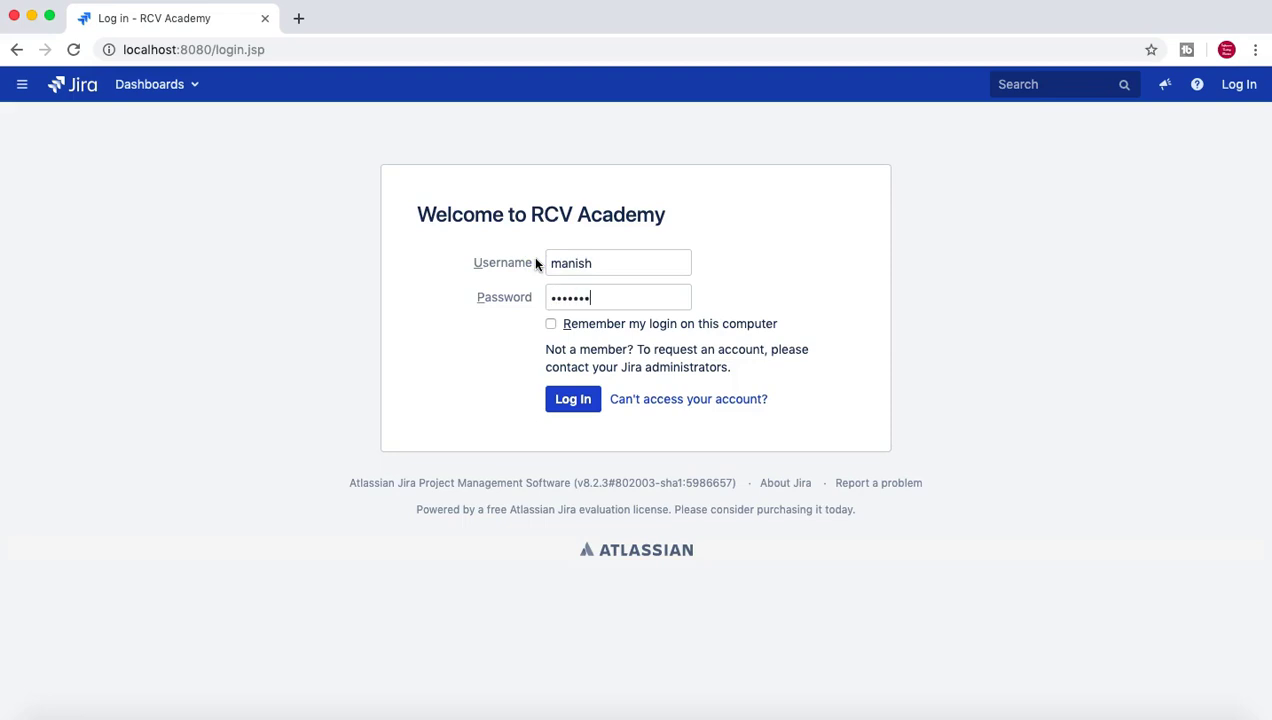
{"action": "left_click", "coordinate": [568, 398]}
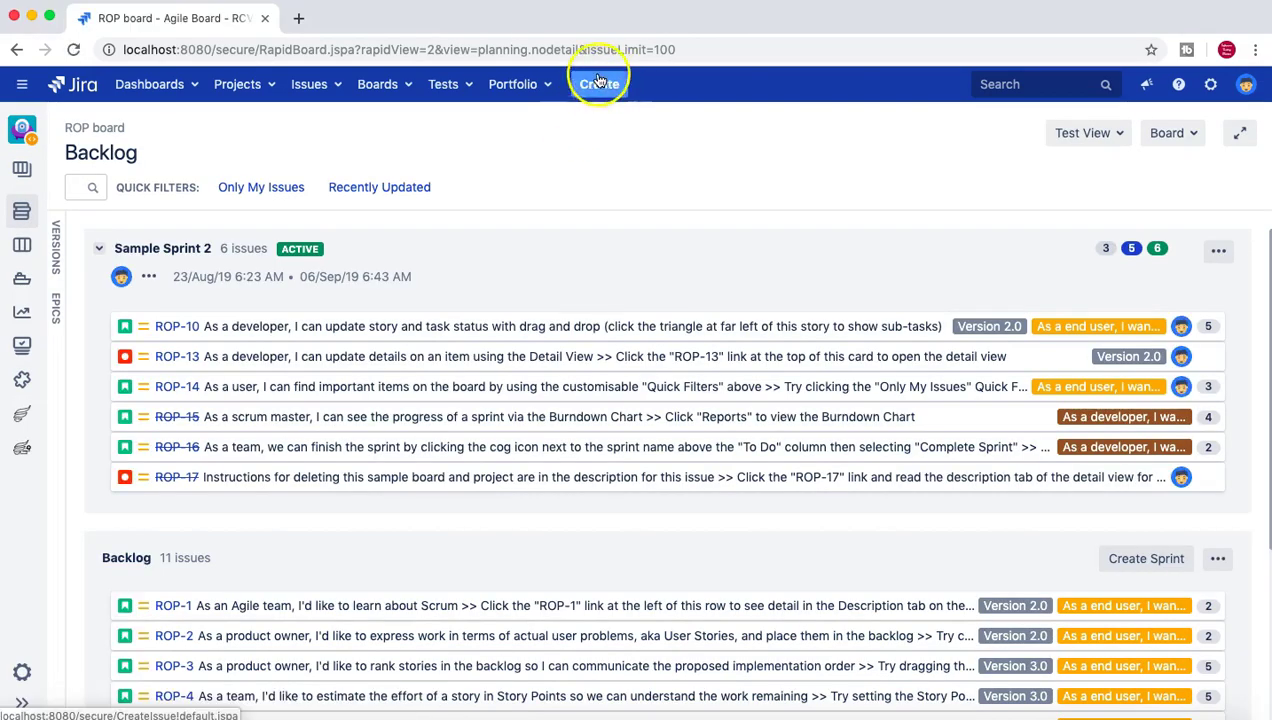
{"action": "left_click", "coordinate": [595, 86]}
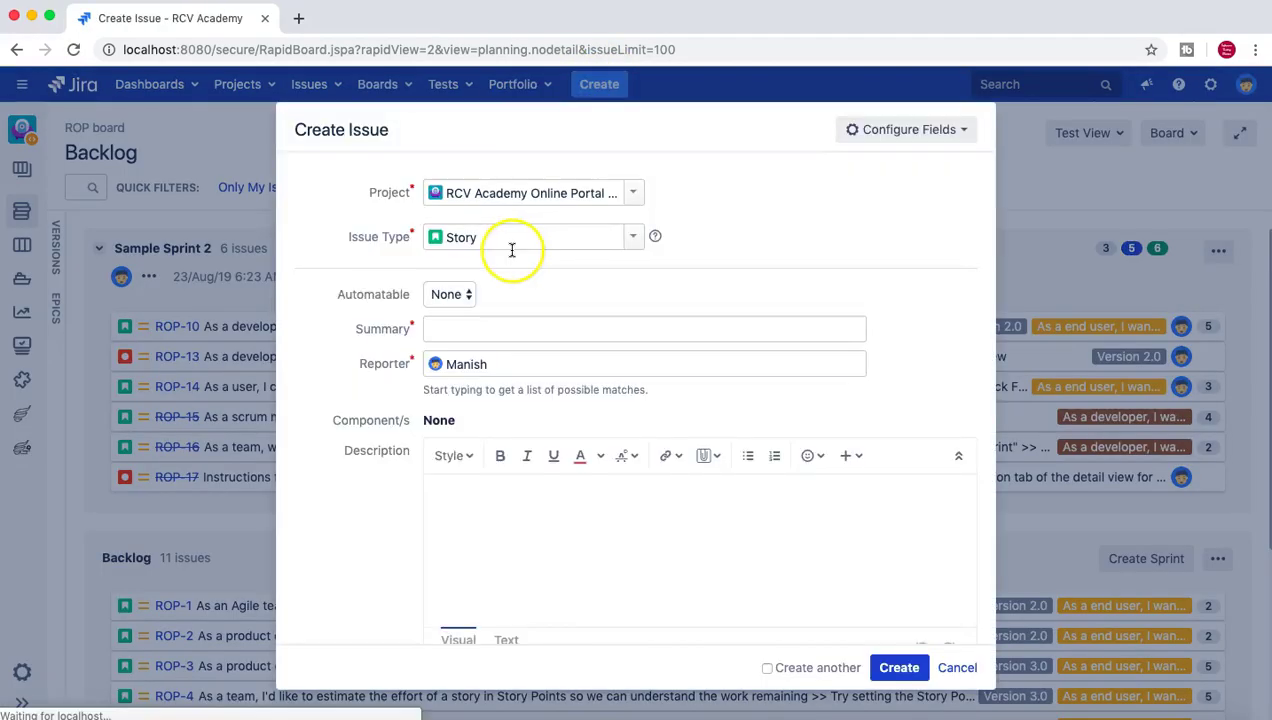
{"action": "left_click", "coordinate": [641, 193]}
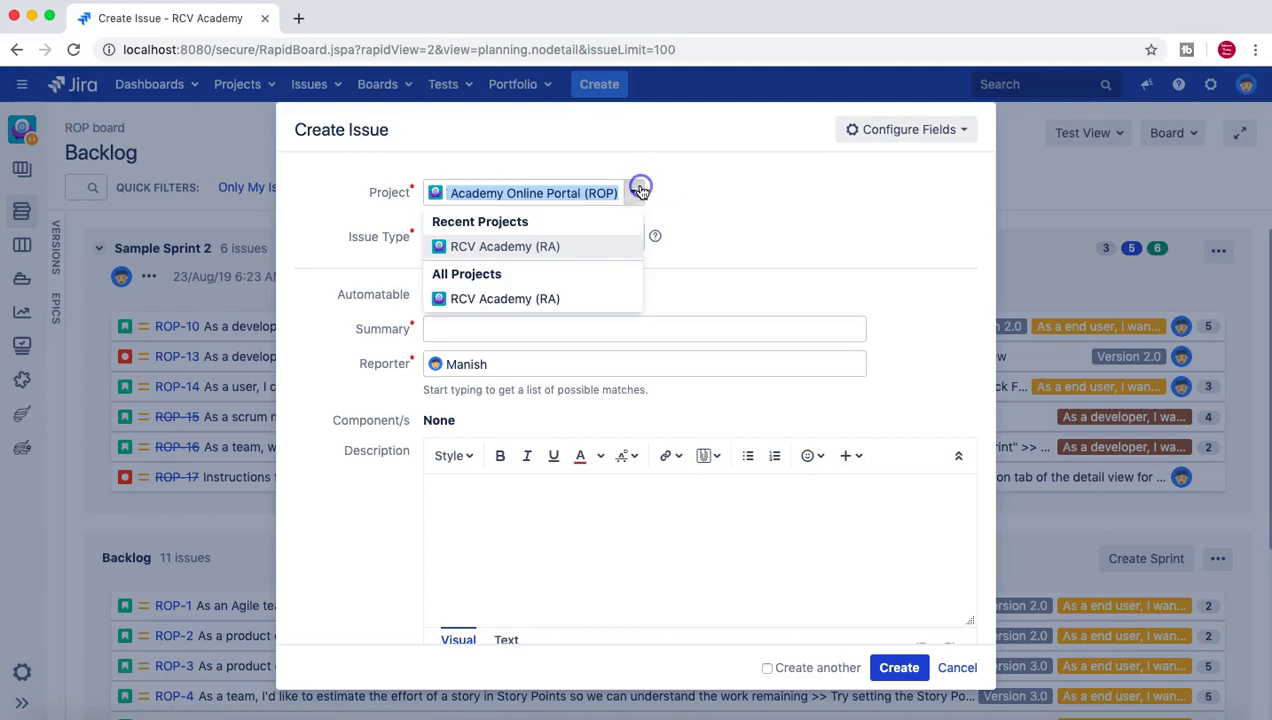
{"action": "left_click", "coordinate": [540, 256]}
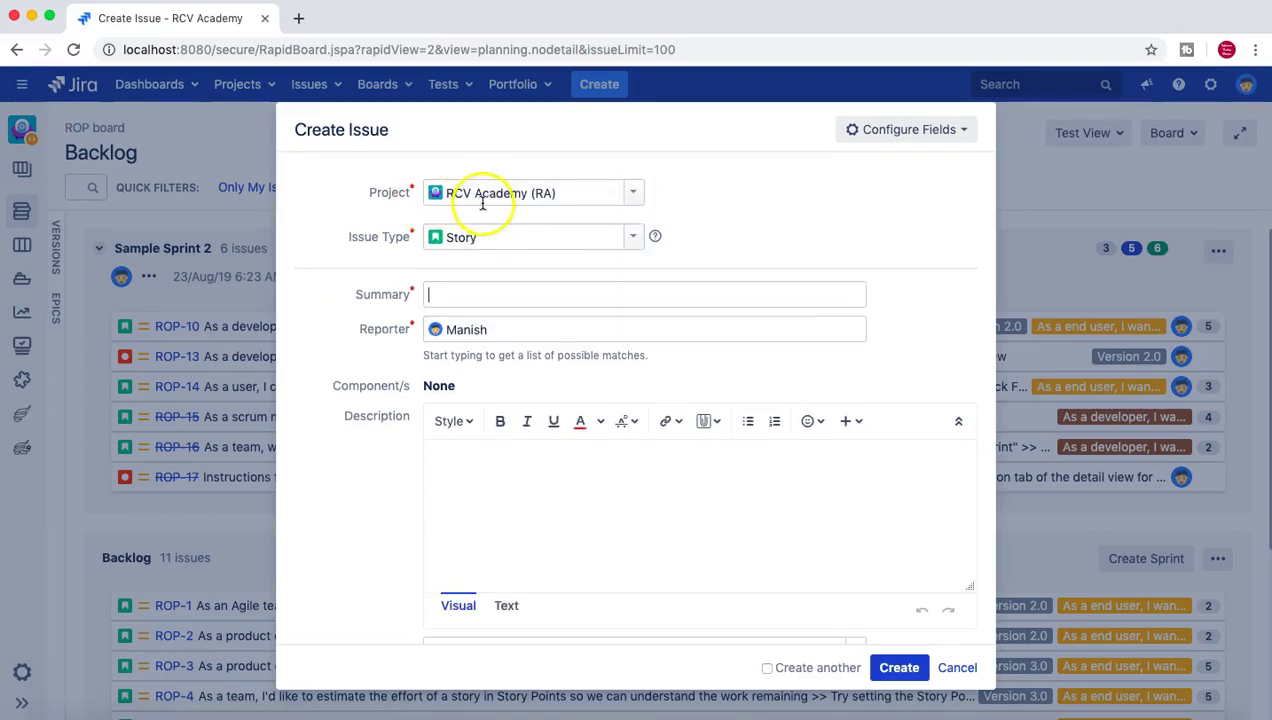
{"action": "left_click", "coordinate": [633, 193]}
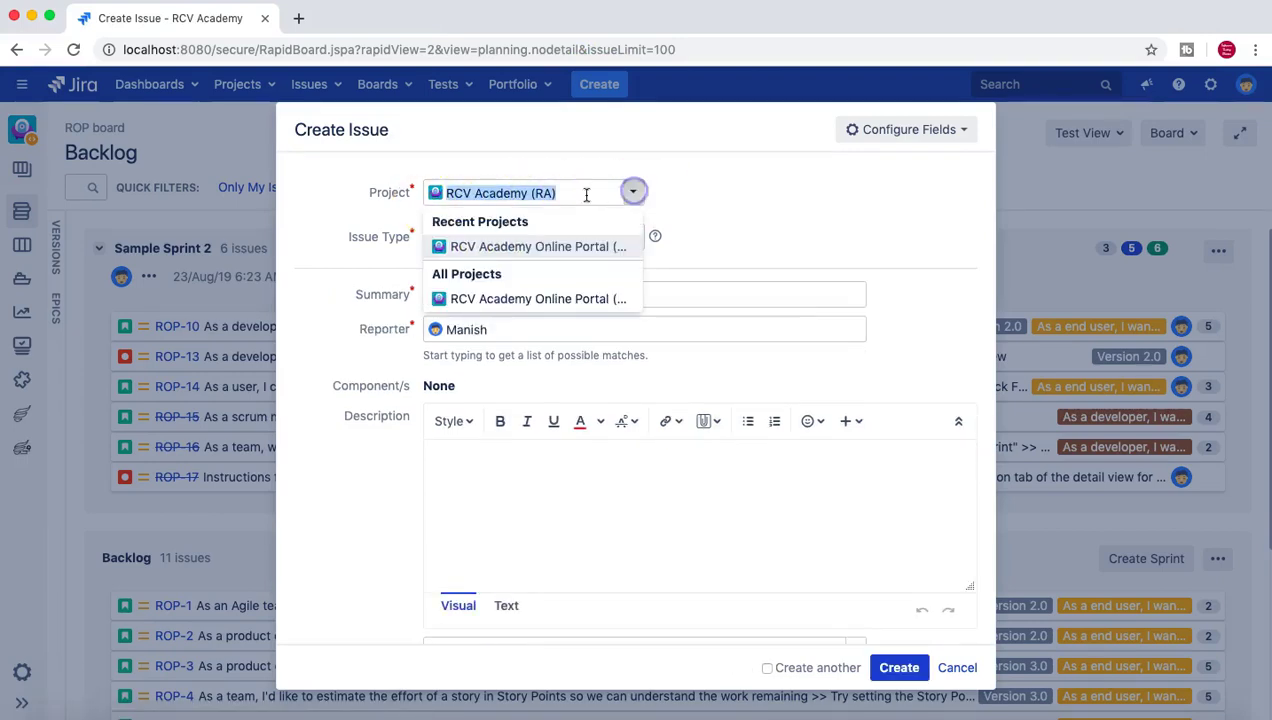
{"action": "left_click", "coordinate": [543, 249]}
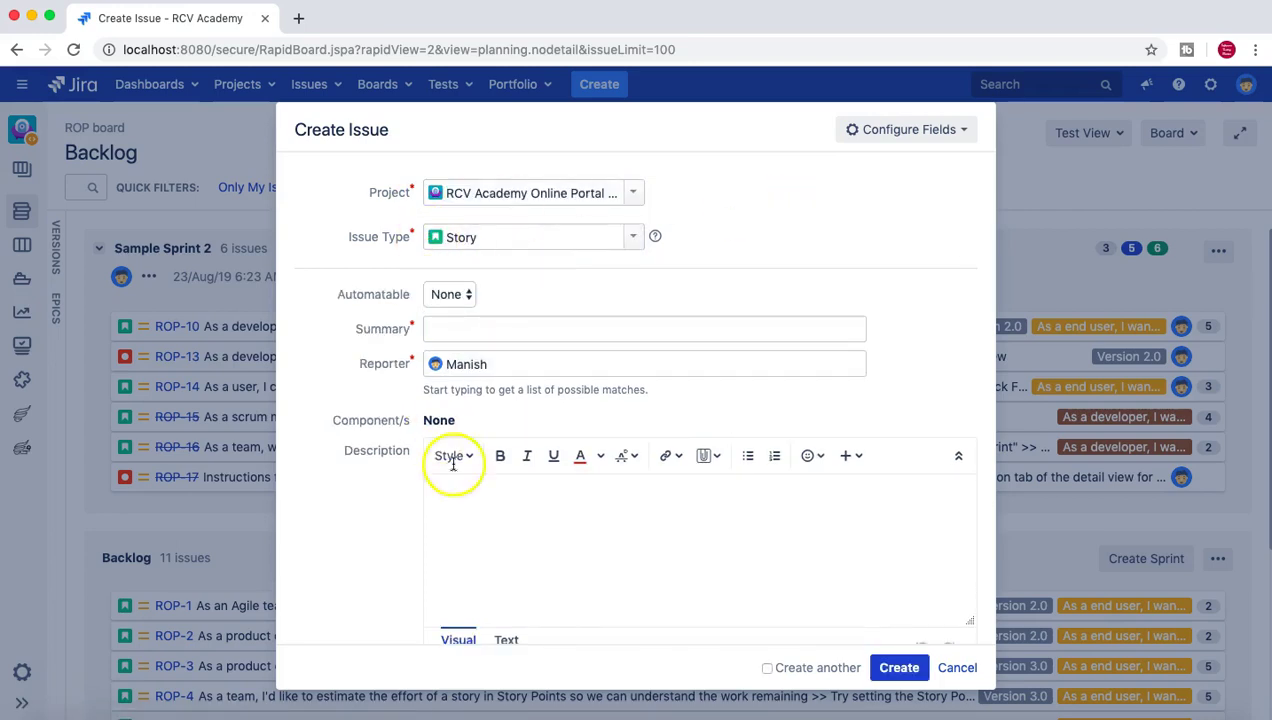
{"action": "left_click", "coordinate": [956, 668]}
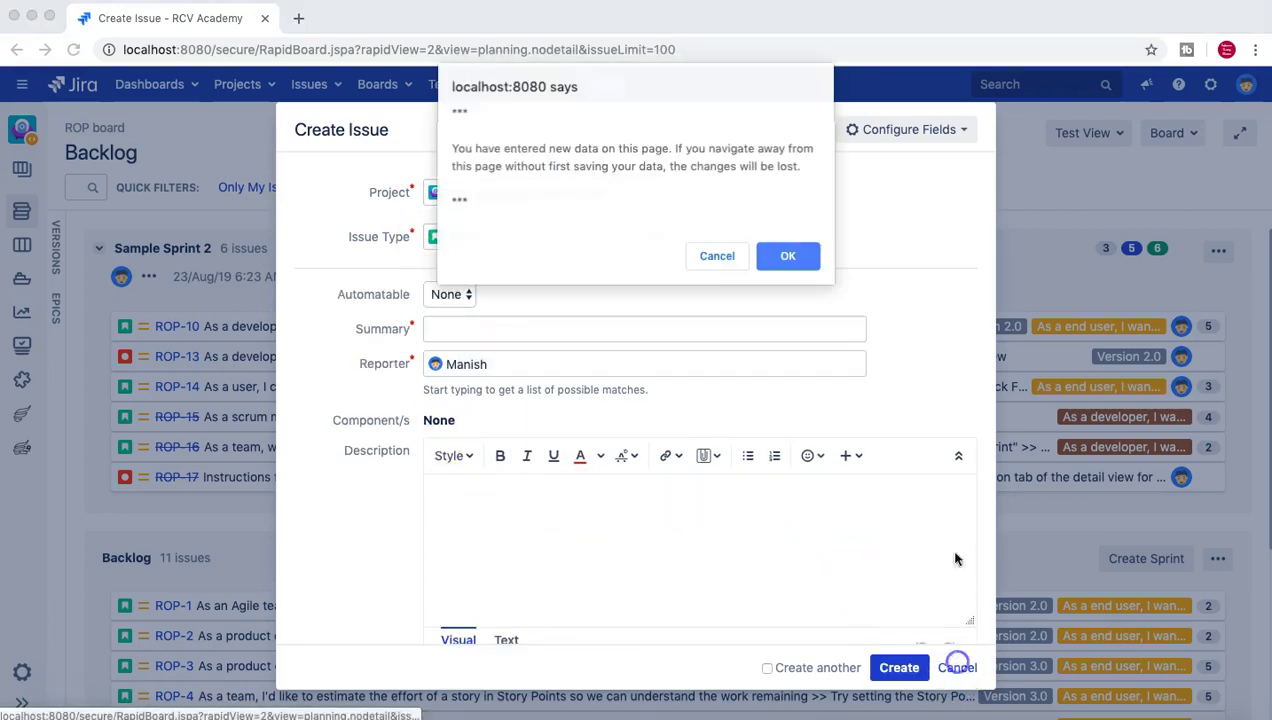
{"action": "left_click", "coordinate": [788, 257]}
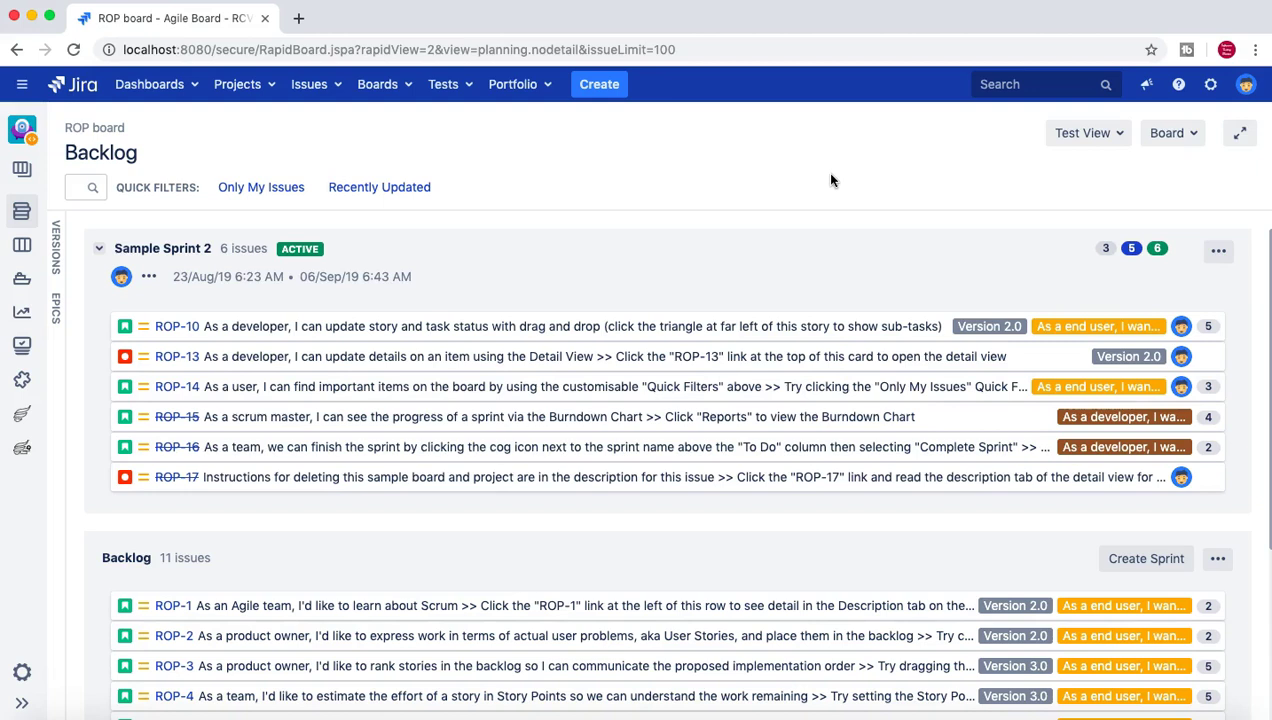
- Open ROP's Users and roles settings and review the Developers and Administrators members
{"action": "left_click", "coordinate": [22, 672]}
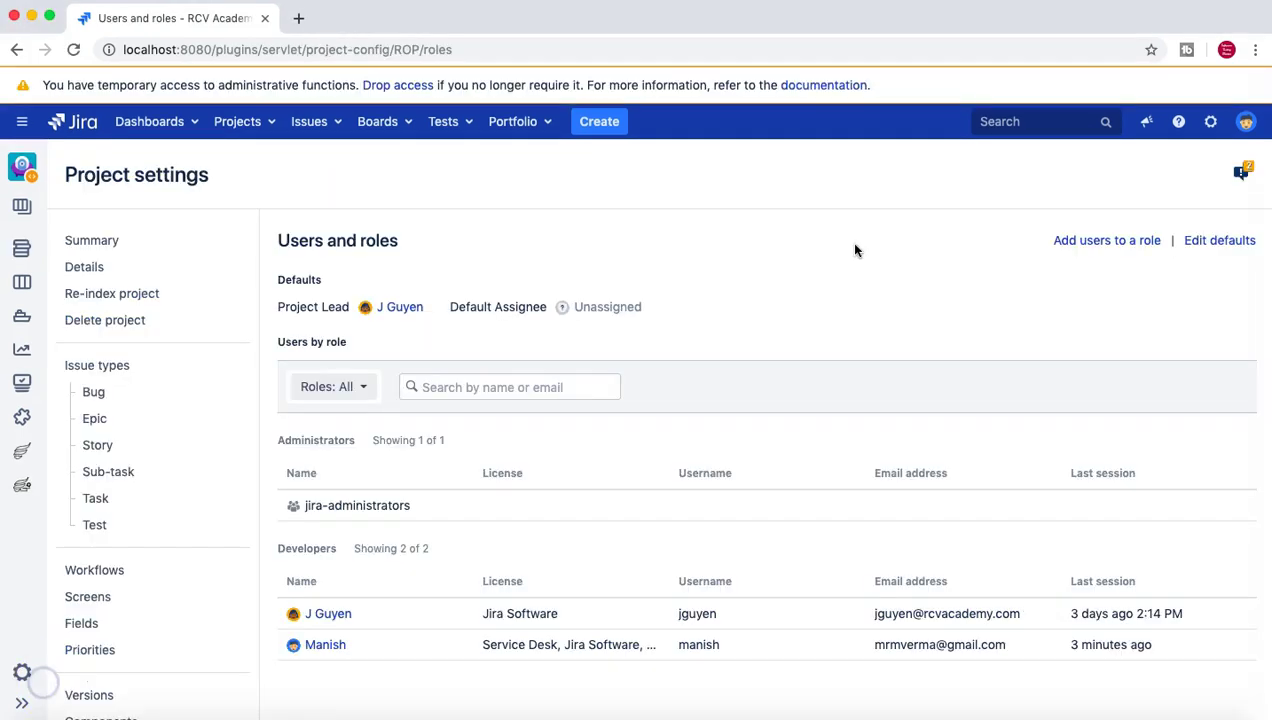
{"action": "left_click", "coordinate": [790, 246]}
{"action": "scroll", "coordinate": [832, 246], "scroll_direction": "down", "scroll_amount": 2}
{"action": "scroll", "coordinate": [834, 248], "scroll_direction": "up", "scroll_amount": 2}
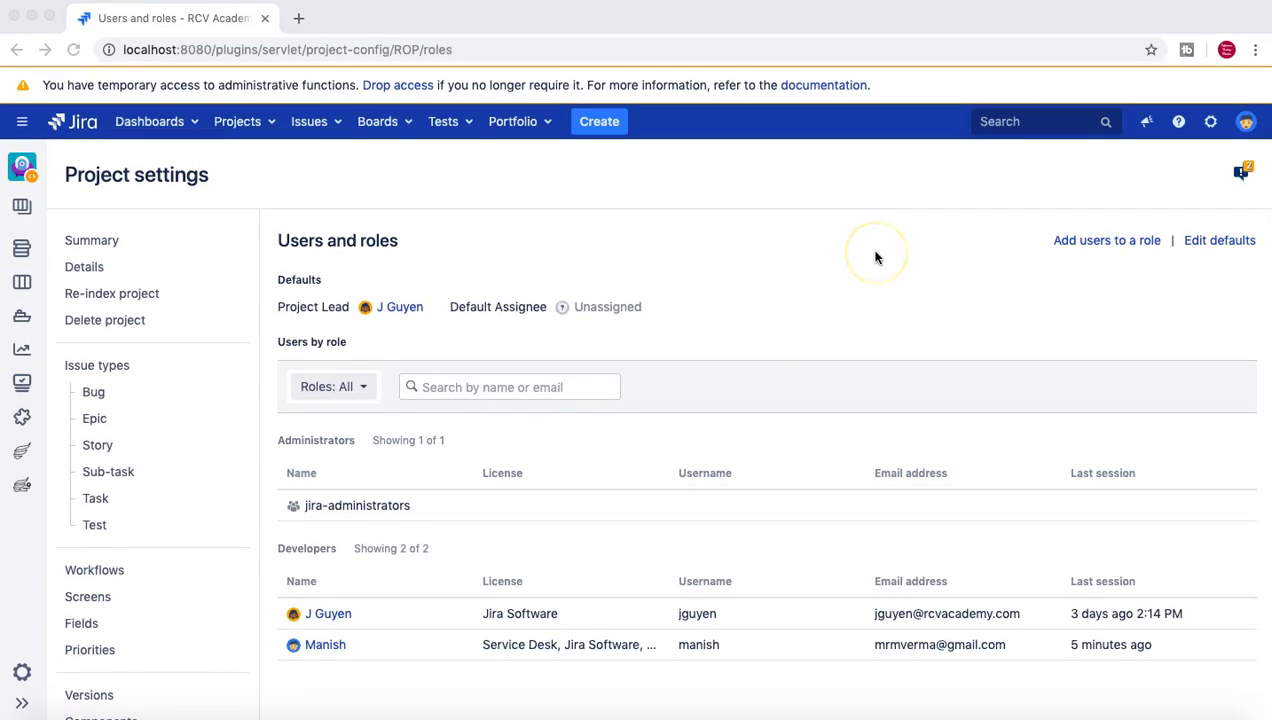
{"action": "left_click", "coordinate": [876, 256]}
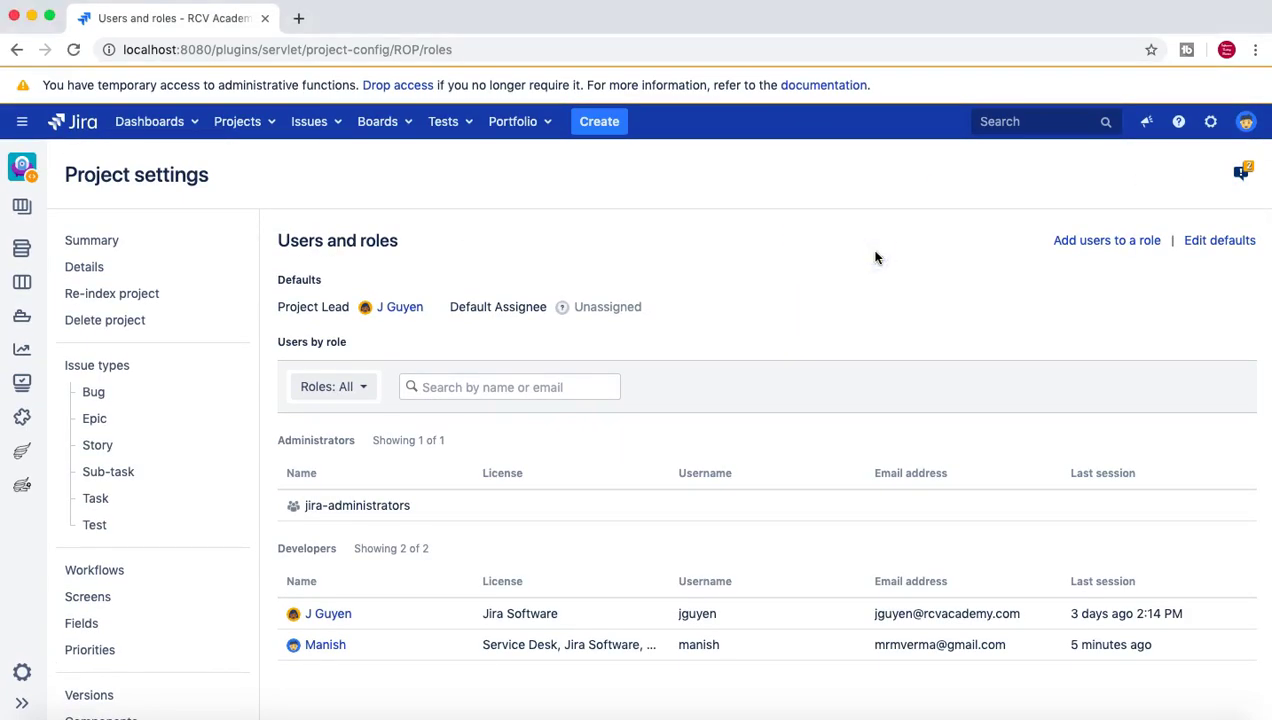
{"action": "left_click", "coordinate": [859, 266]}
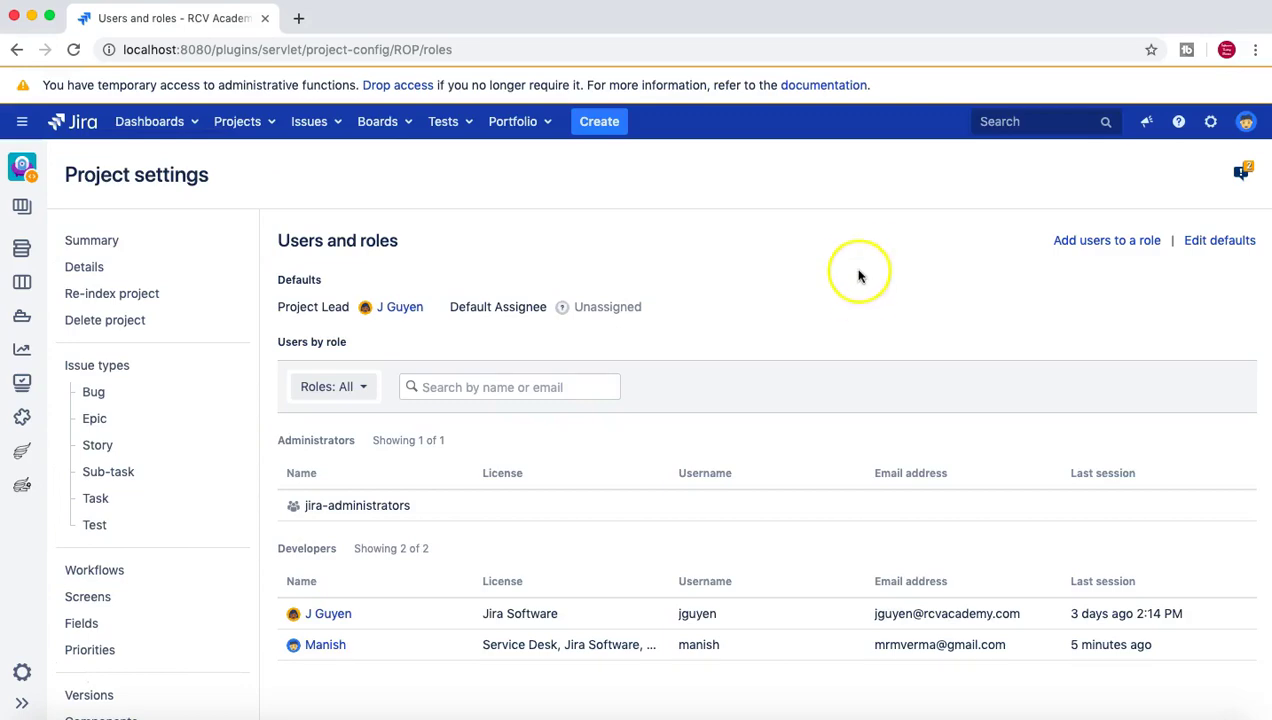